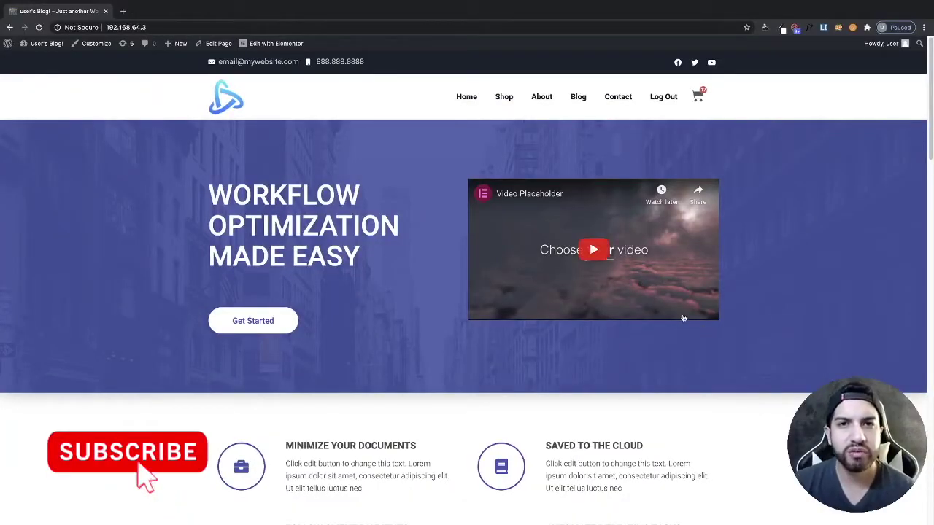
Step: Go to the site's admin dashboard and open the page for adding new plugins
{"action": "mouse_move", "coordinate": [45, 45]}
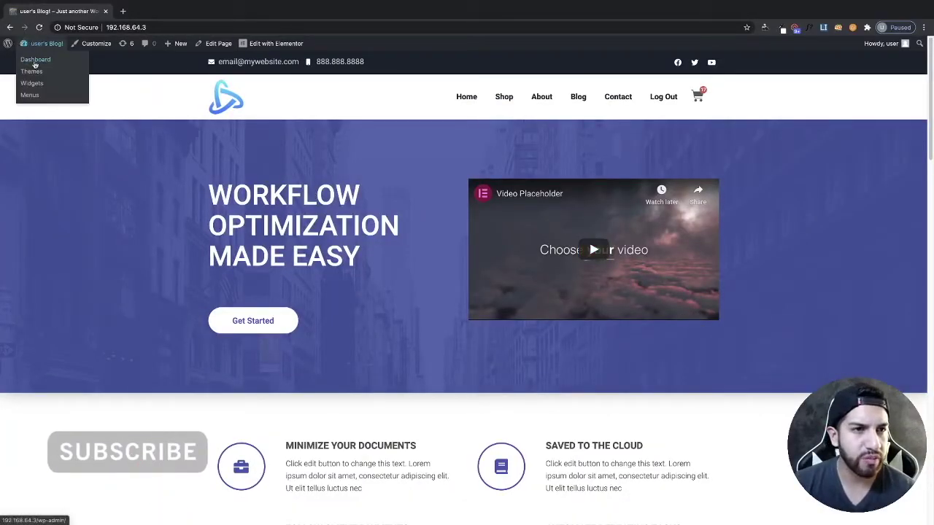
{"action": "left_click", "coordinate": [34, 62]}
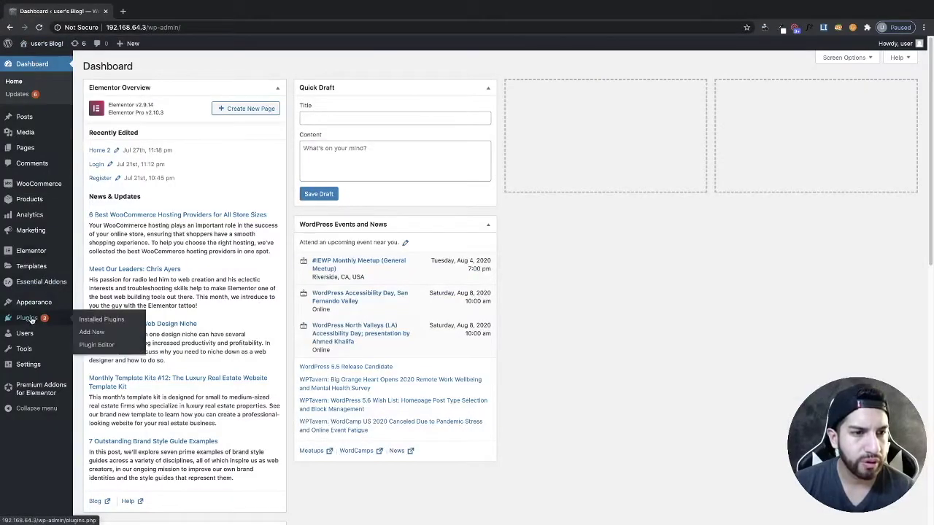
{"action": "left_click", "coordinate": [29, 314]}
{"action": "left_click", "coordinate": [137, 66]}
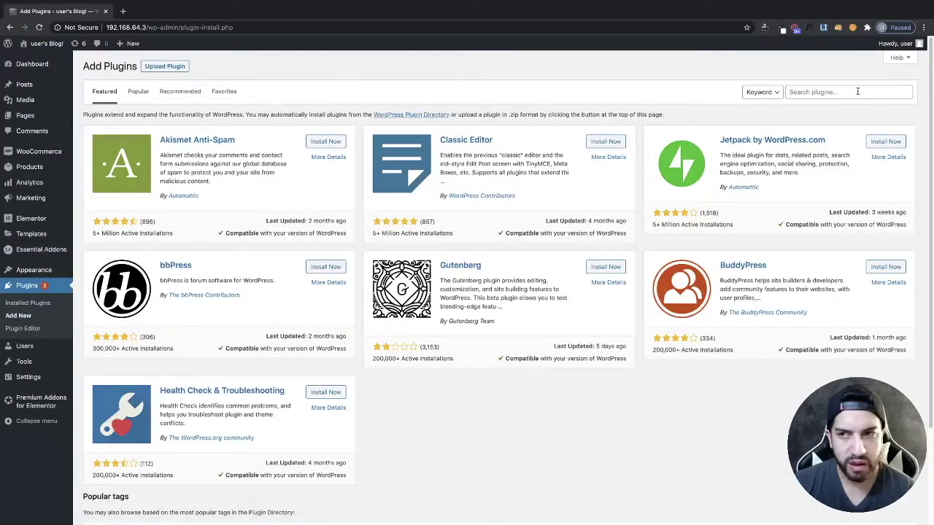
Step: Search the plugin directory for "element pack", and install and activate Element Pack Lite – Addon for Elementor
{"action": "left_click", "coordinate": [857, 91]}
{"action": "type", "text": "element"}
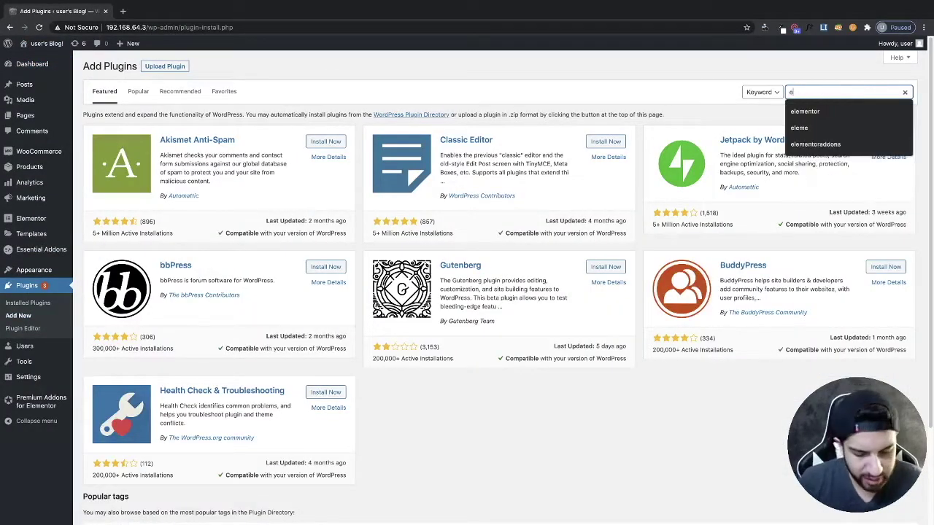
{"action": "type", "text": " pack"}
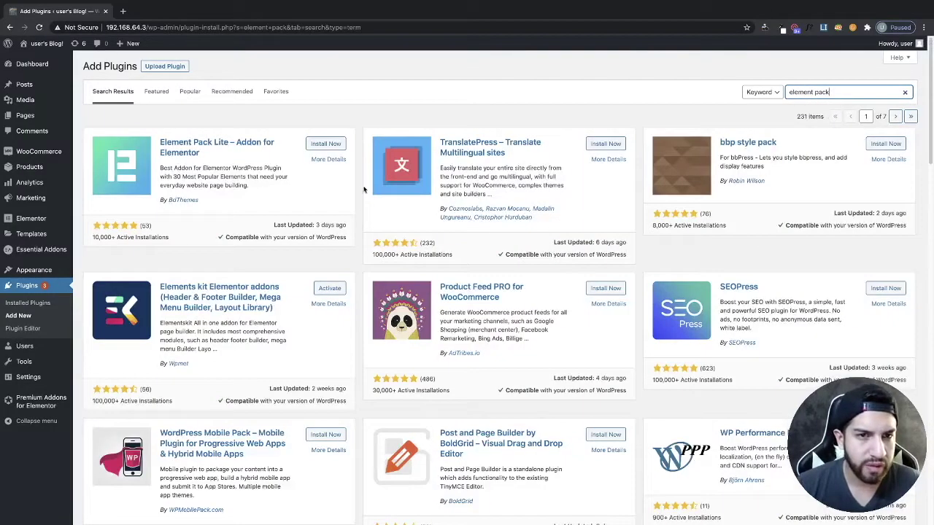
{"action": "left_click", "coordinate": [321, 143]}
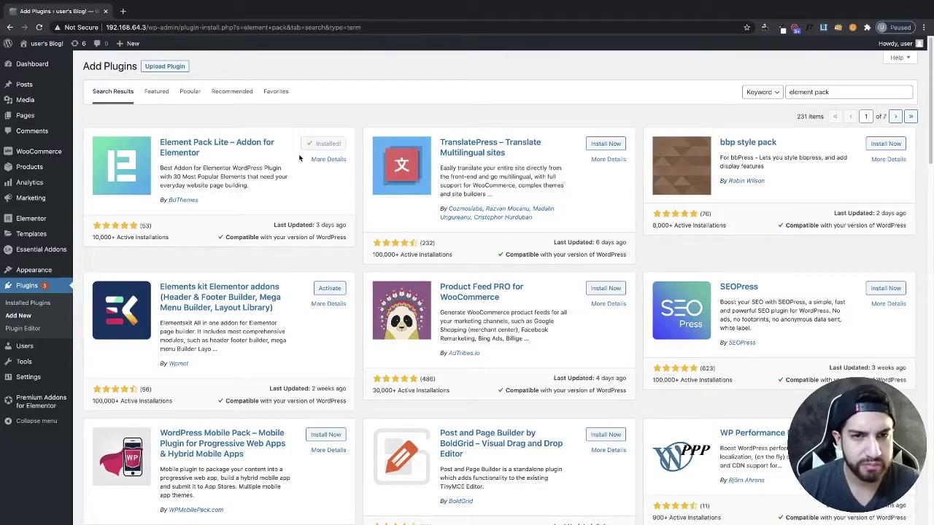
{"action": "left_click", "coordinate": [326, 145]}
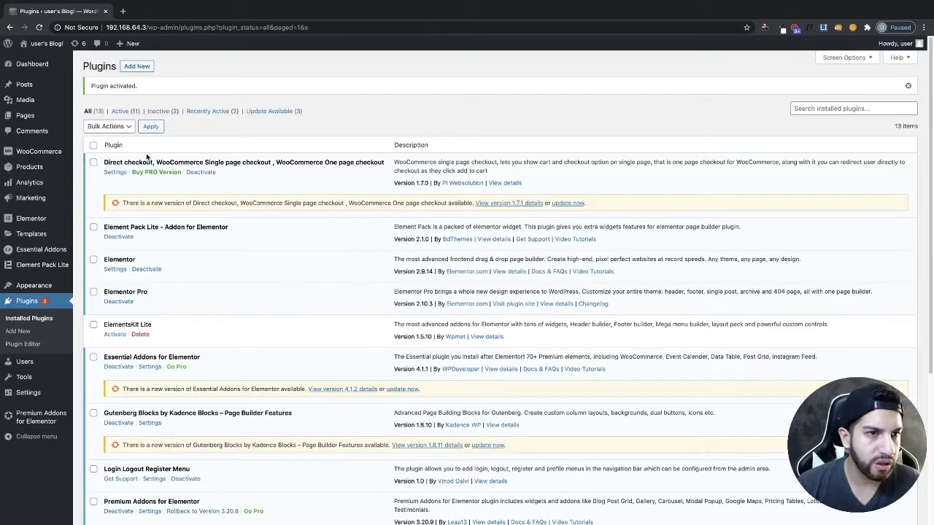
Step: Open the Home 2 page from the site's page list in the Elementor editor
{"action": "left_click", "coordinate": [26, 117]}
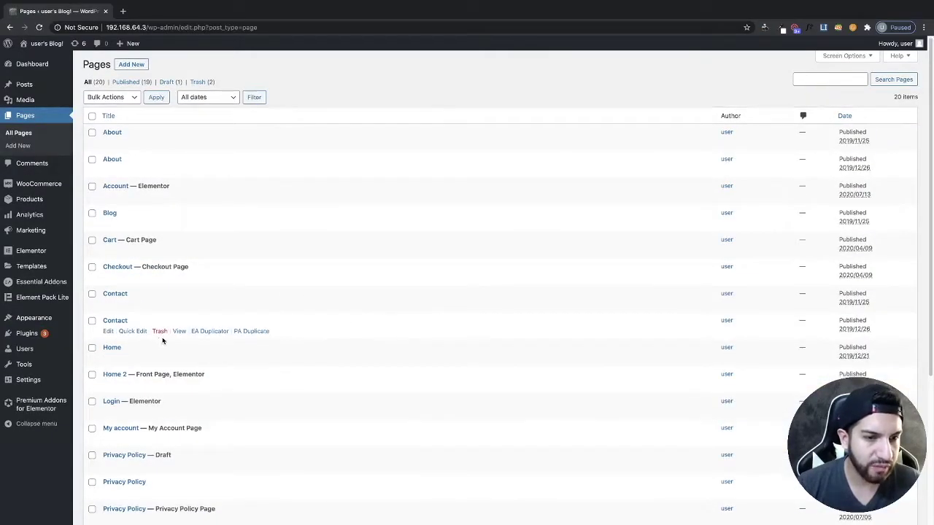
{"action": "scroll", "coordinate": [252, 329], "scroll_direction": "down", "scroll_amount": 1}
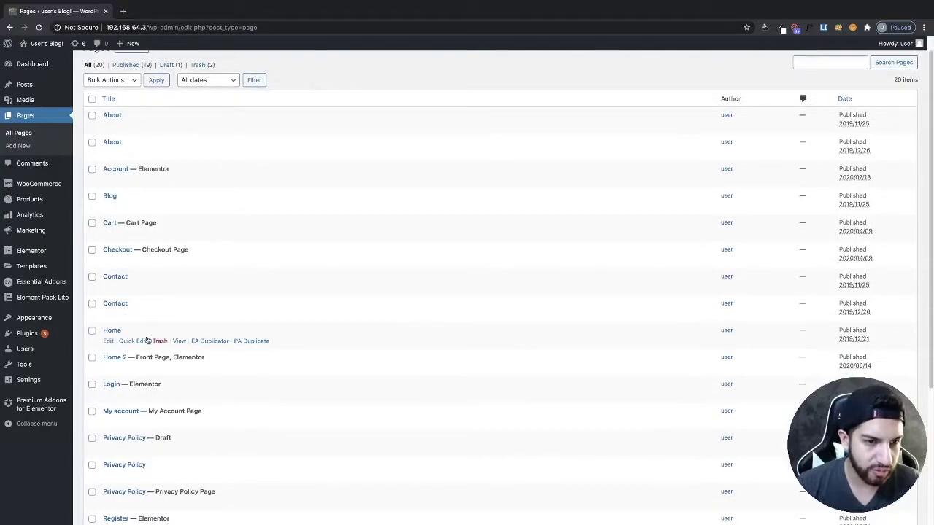
{"action": "left_click", "coordinate": [143, 367]}
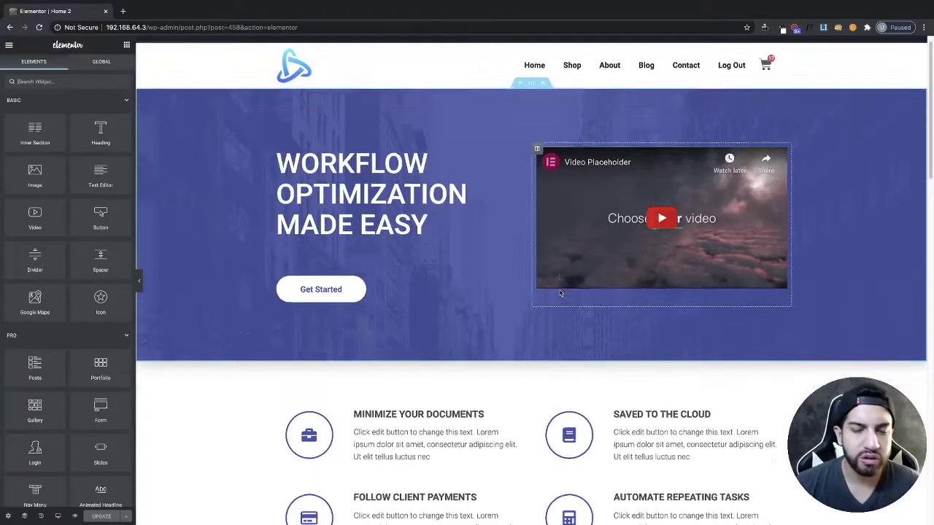
Step: Insert a new single-column section between the pricing plans and the "Our Clients Say" section
{"action": "scroll", "coordinate": [558, 294], "scroll_direction": "down", "scroll_amount": 4}
{"action": "scroll", "coordinate": [614, 316], "scroll_direction": "down", "scroll_amount": 7}
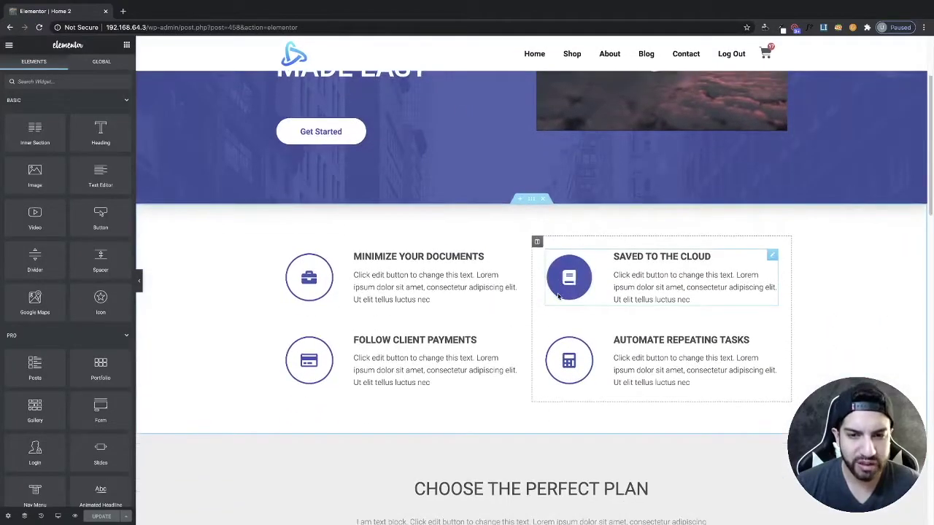
{"action": "scroll", "coordinate": [615, 316], "scroll_direction": "down", "scroll_amount": 3}
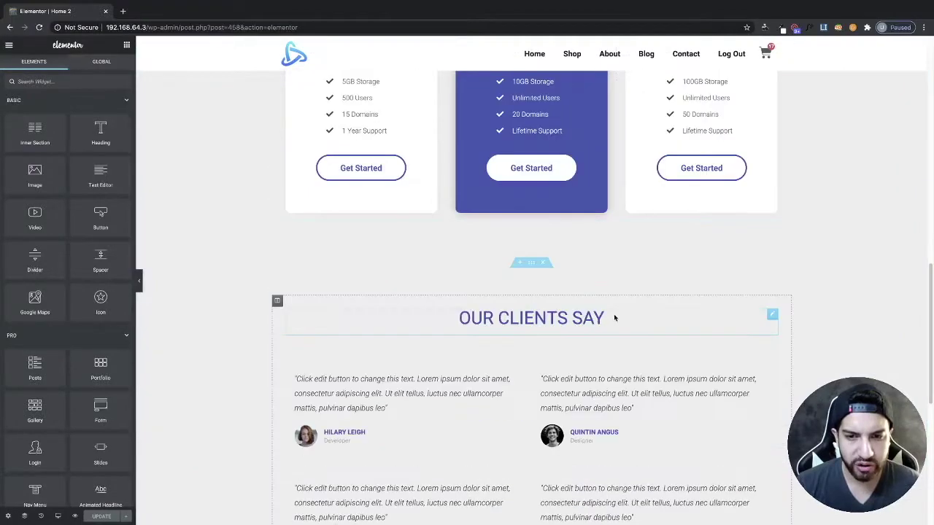
{"action": "left_click", "coordinate": [522, 265]}
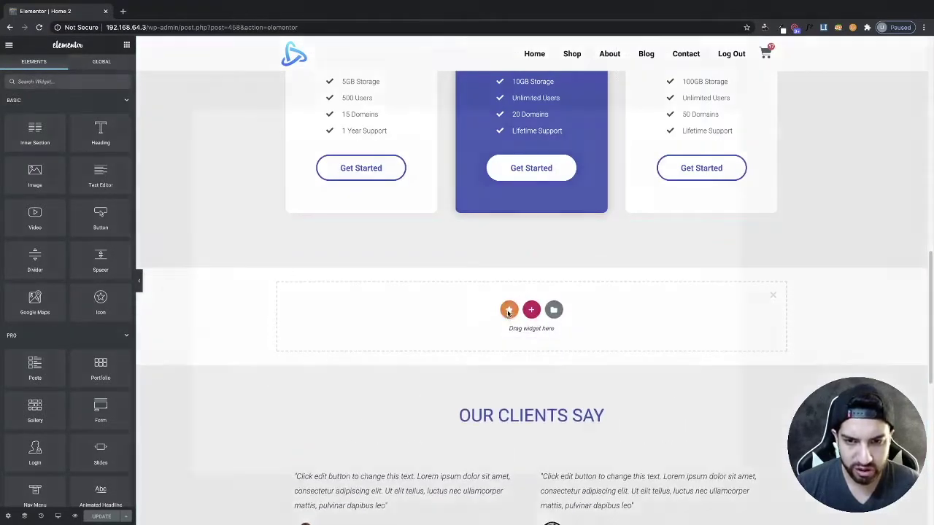
{"action": "left_click", "coordinate": [509, 310]}
{"action": "left_click", "coordinate": [730, 121]}
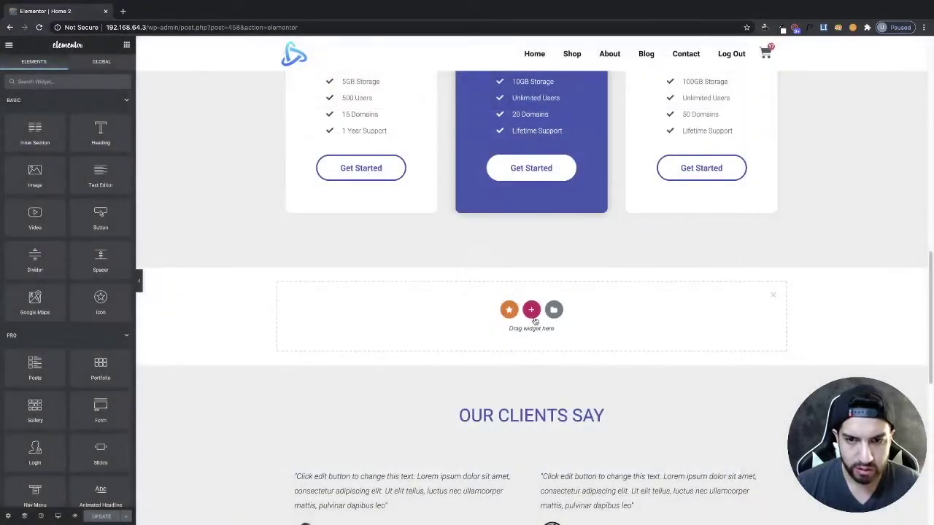
{"action": "left_click", "coordinate": [531, 309]}
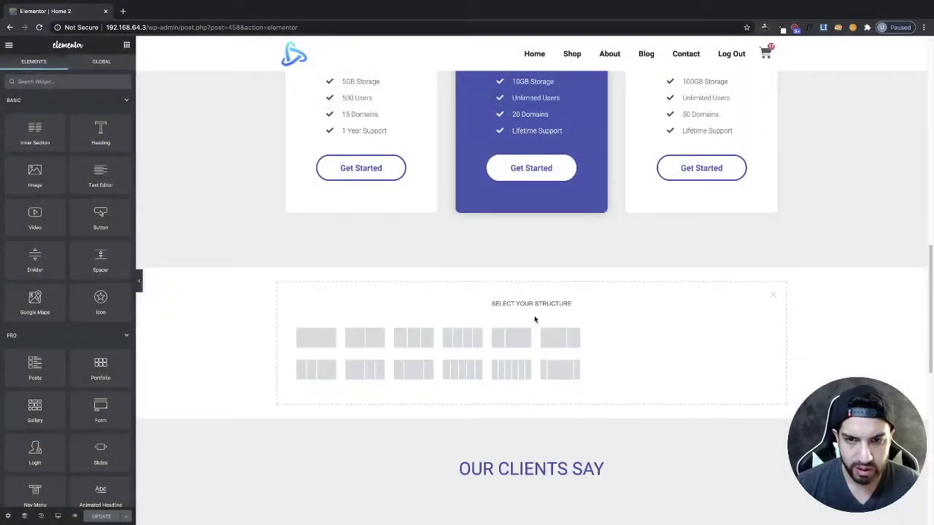
{"action": "left_click", "coordinate": [306, 344]}
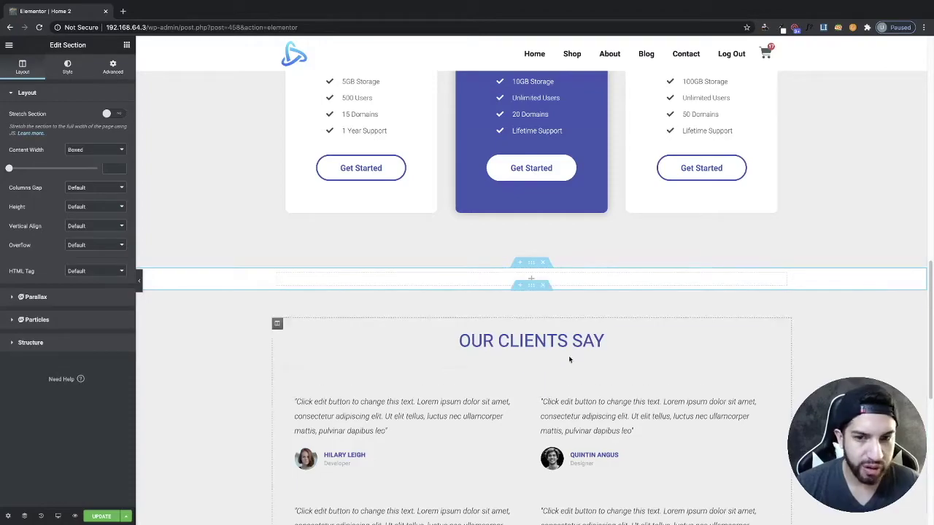
Step: Copy the "Our Clients Say" heading and paste it into the new empty section
{"action": "right_click", "coordinate": [587, 341]}
{"action": "key", "text": "Escape"}
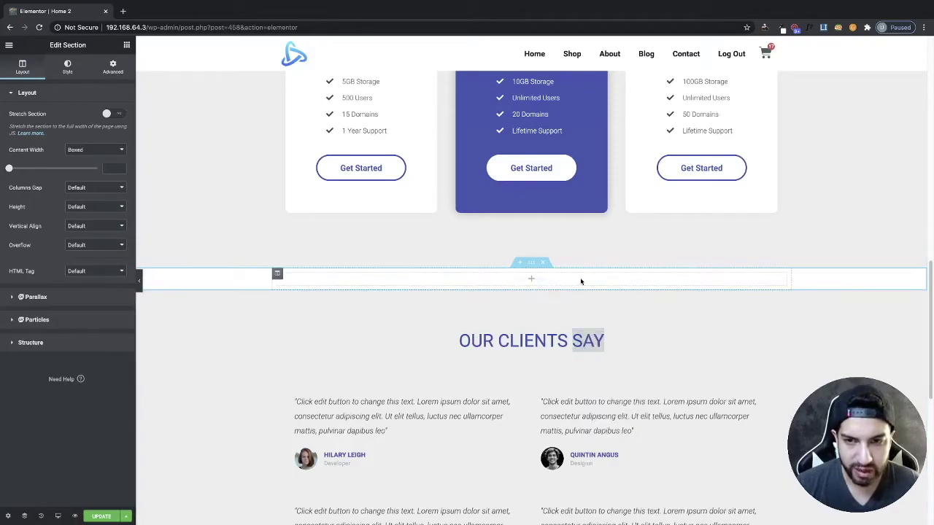
{"action": "right_click", "coordinate": [582, 281]}
{"action": "left_click", "coordinate": [611, 354]}
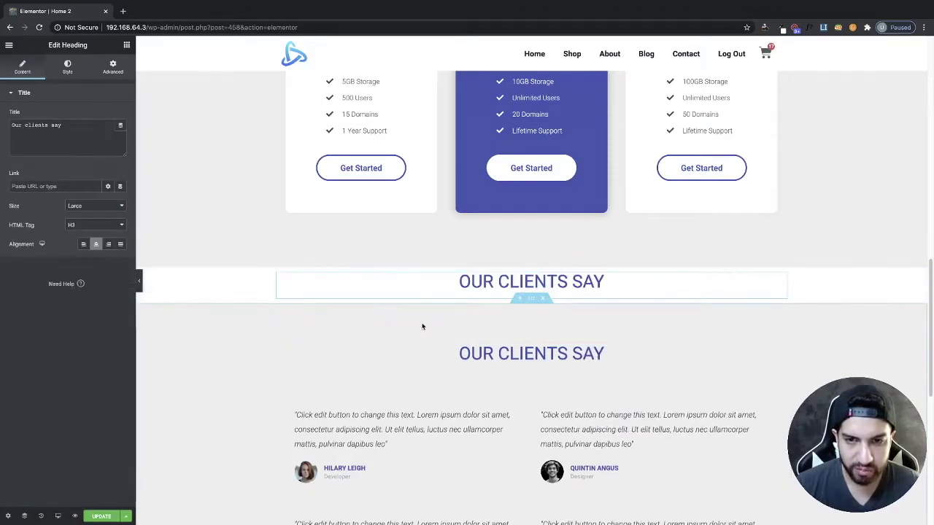
Step: Change the pasted heading's title to "Contact Us" and show its style settings
{"action": "left_click_drag", "start_coordinate": [64, 125], "coordinate": [2, 129]}
{"action": "key", "text": "BackSpace"}
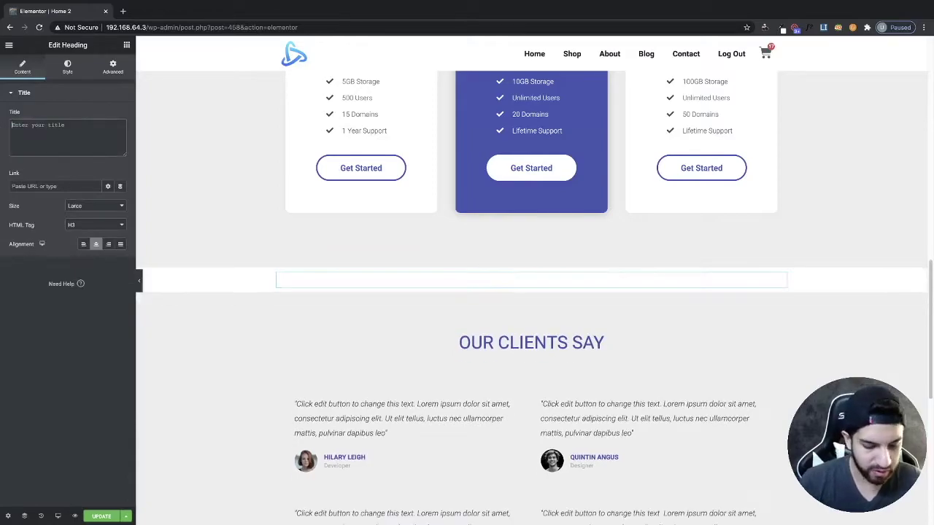
{"action": "type", "text": "Conta"}
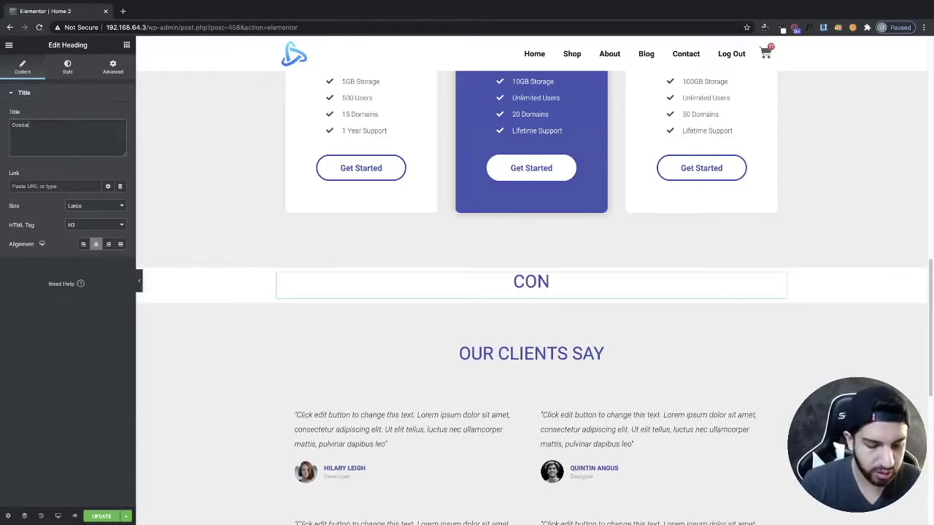
{"action": "type", "text": "ct Us"}
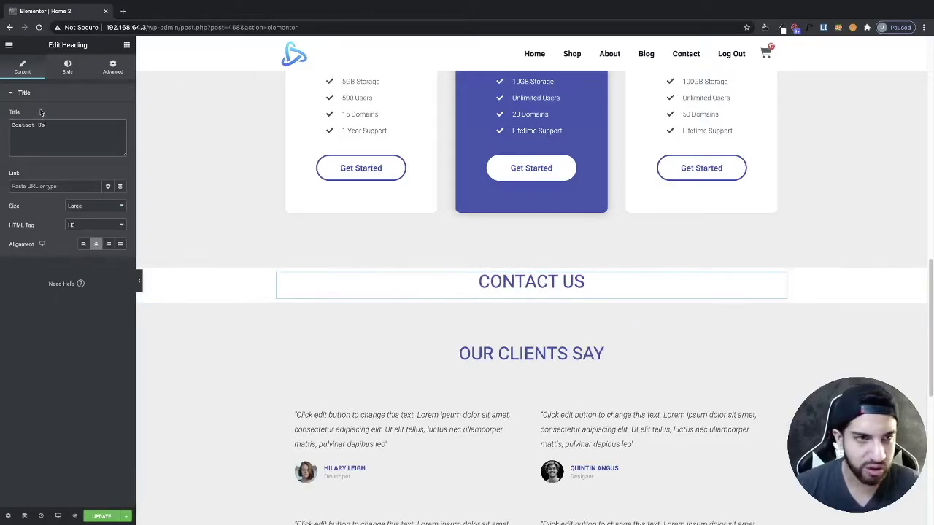
{"action": "left_click", "coordinate": [66, 68]}
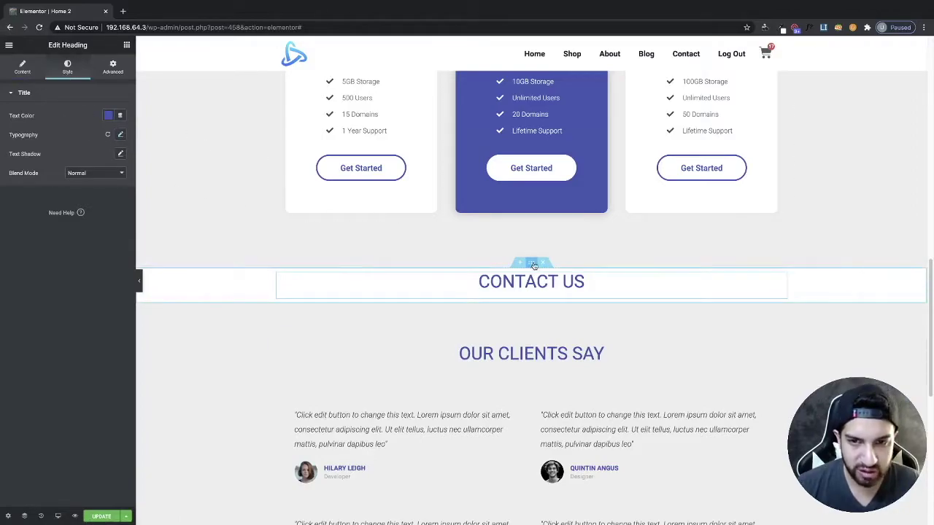
Step: Set the Contact Us section's padding to 100 px top and bottom, and 0 right and left
{"action": "left_click", "coordinate": [533, 264]}
{"action": "left_click", "coordinate": [112, 66]}
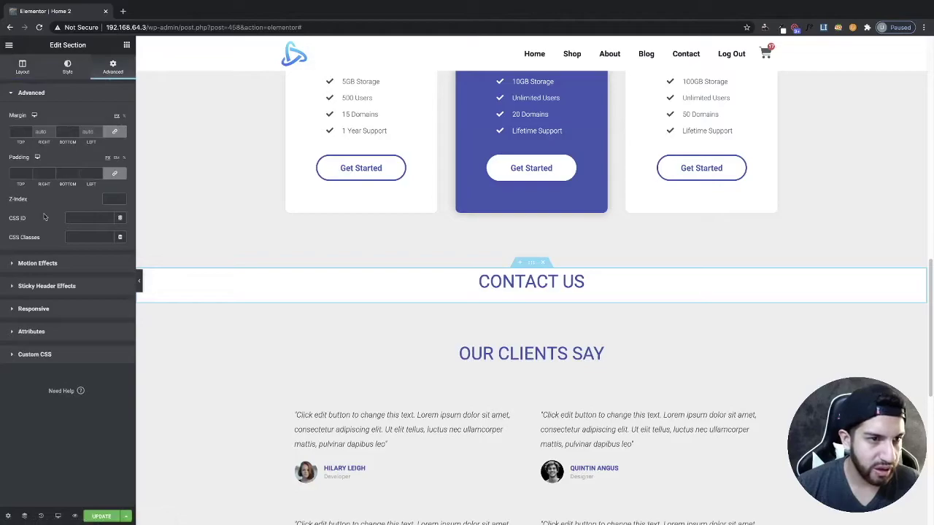
{"action": "left_click", "coordinate": [24, 173]}
{"action": "type", "text": "0"}
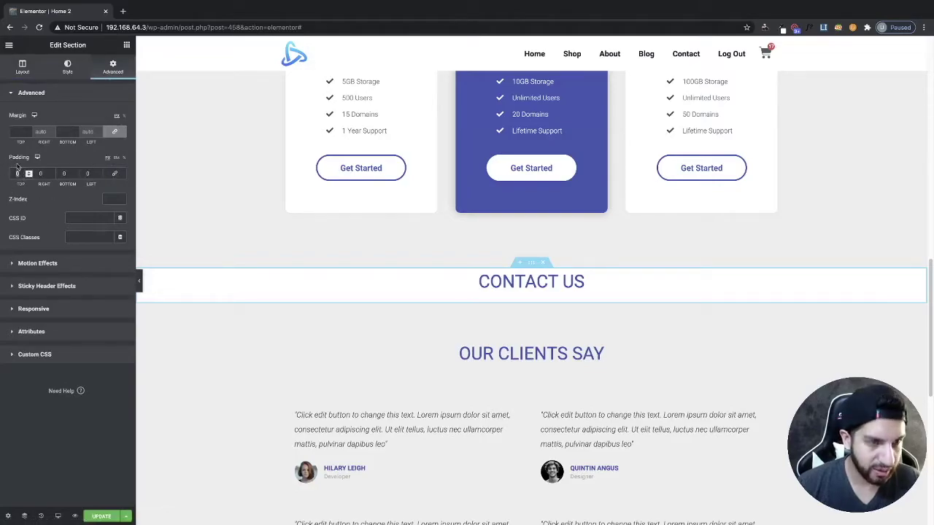
{"action": "type", "text": "100"}
{"action": "left_click", "coordinate": [64, 173]}
{"action": "type", "text": "100"}
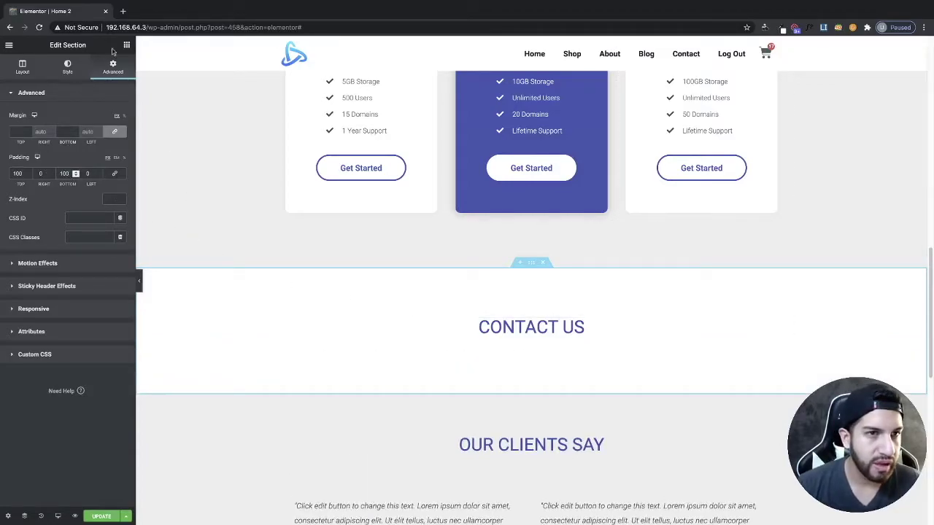
Step: Search the widgets for "contact" and place the Simple Contact Form below the Contact Us heading
{"action": "left_click", "coordinate": [126, 45]}
{"action": "left_click", "coordinate": [53, 81]}
{"action": "type", "text": "c"}
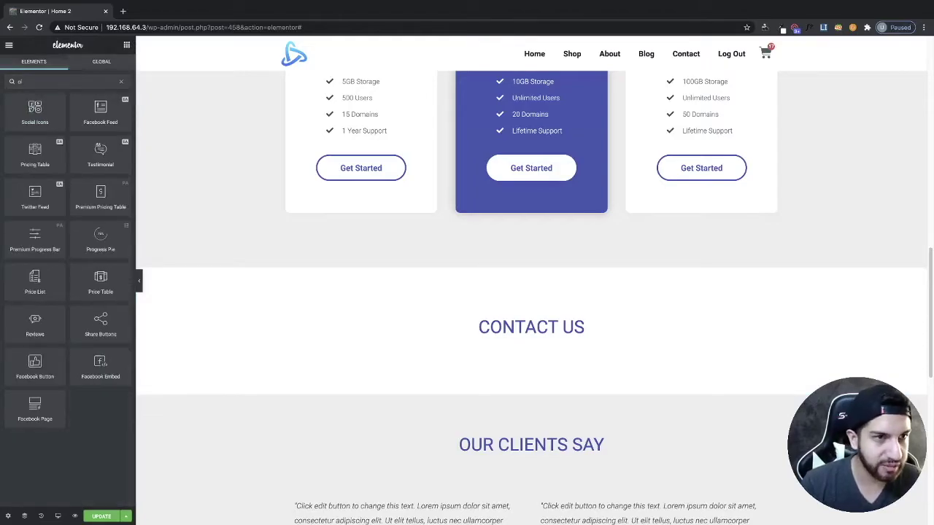
{"action": "type", "text": "ontact"}
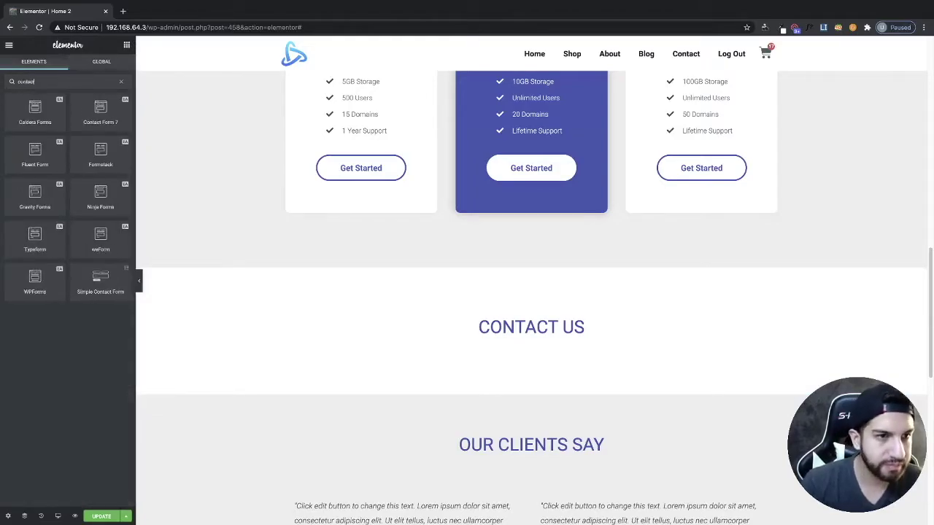
{"action": "left_click_drag", "start_coordinate": [101, 283], "coordinate": [535, 343]}
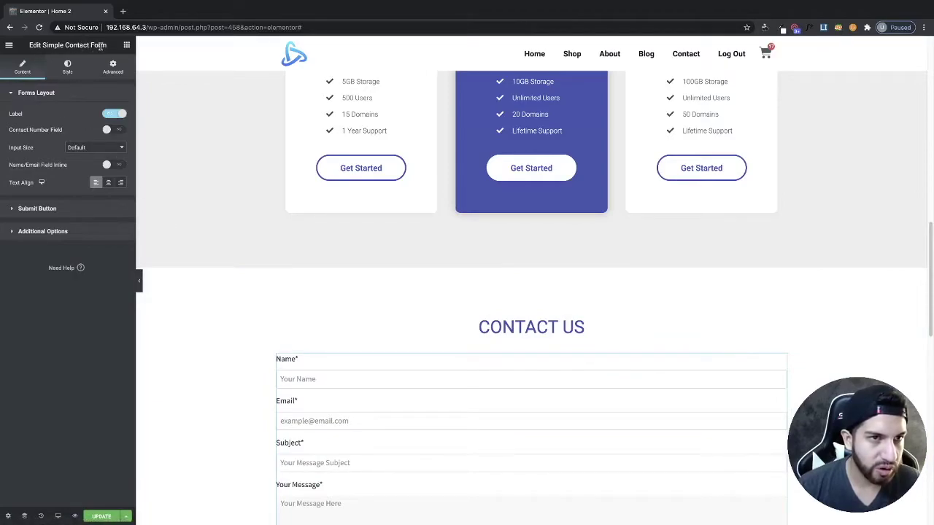
Step: Narrow the Contact Us section's boxed content width to about 704 px
{"action": "scroll", "coordinate": [598, 279], "scroll_direction": "down", "scroll_amount": 4}
{"action": "scroll", "coordinate": [517, 239], "scroll_direction": "up", "scroll_amount": 3}
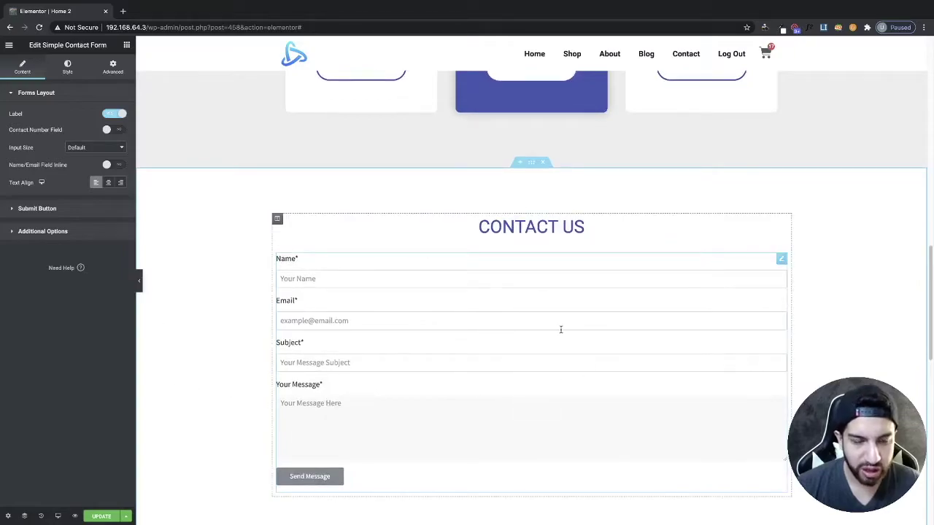
{"action": "scroll", "coordinate": [744, 292], "scroll_direction": "down", "scroll_amount": 1}
{"action": "scroll", "coordinate": [681, 270], "scroll_direction": "up", "scroll_amount": 2}
{"action": "scroll", "coordinate": [681, 270], "scroll_direction": "down", "scroll_amount": 1}
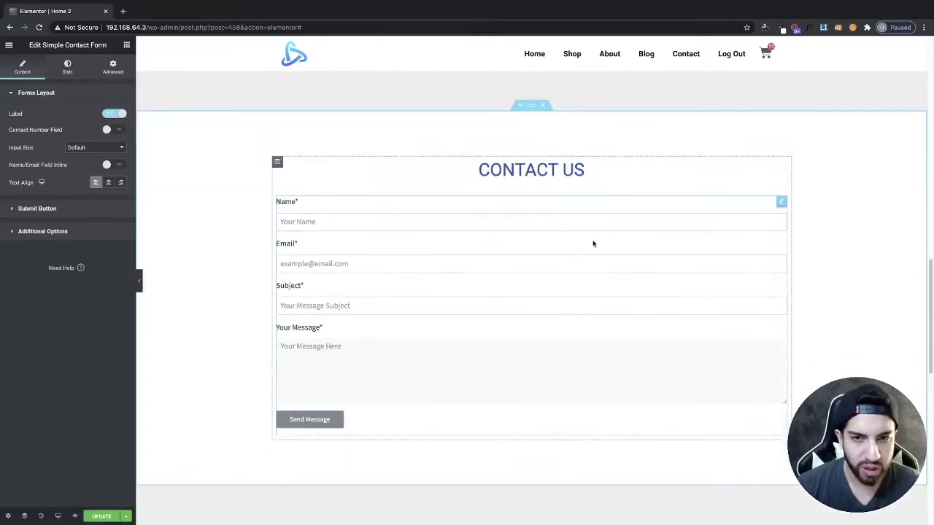
{"action": "left_click", "coordinate": [534, 107]}
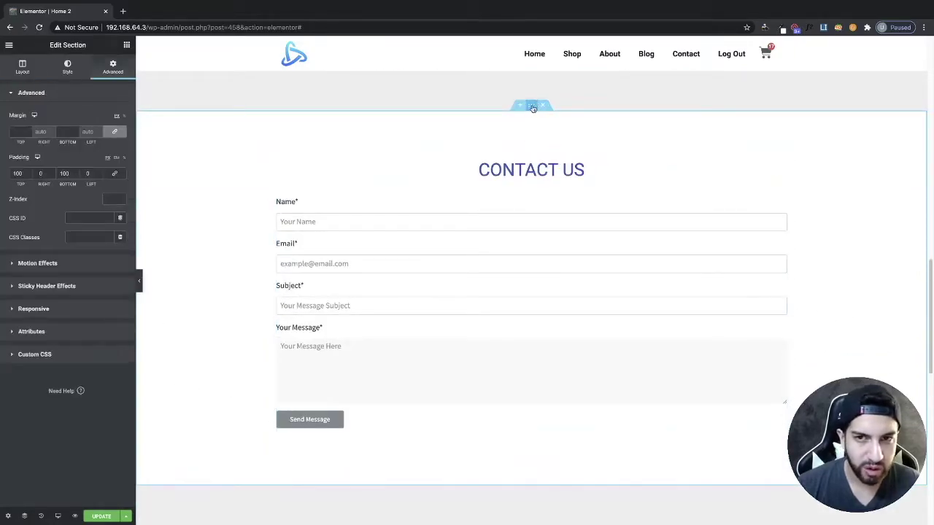
{"action": "left_click", "coordinate": [33, 77]}
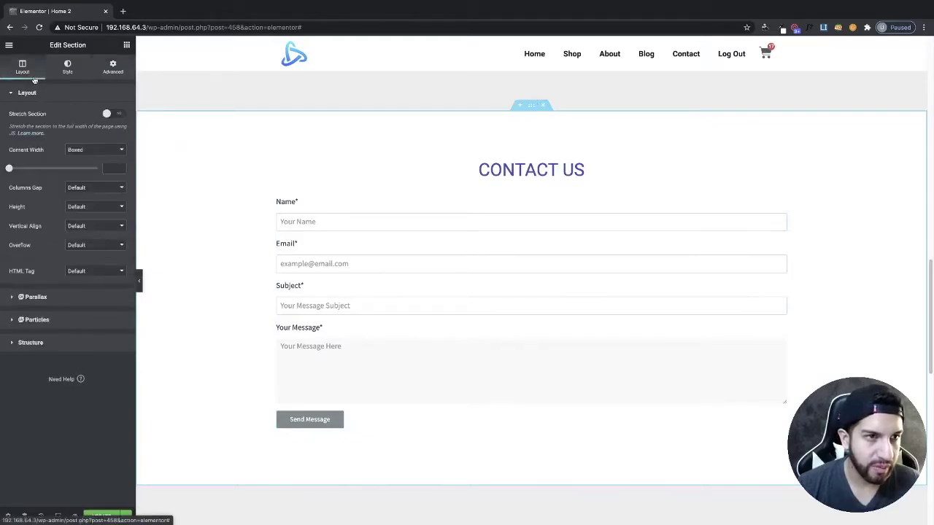
{"action": "left_click_drag", "start_coordinate": [10, 168], "coordinate": [25, 170]}
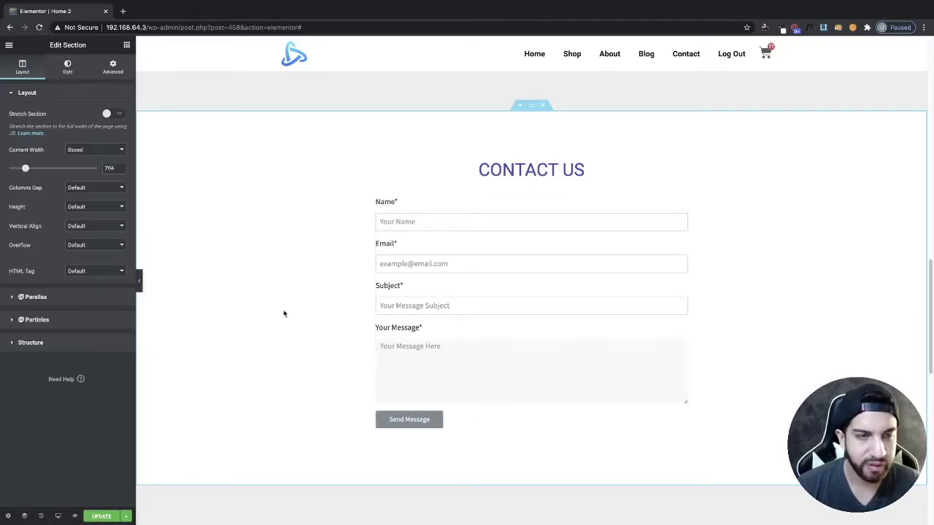
Step: Open the Simple Contact Form's settings and enable its Contact Number field, keeping the labels on
{"action": "left_click", "coordinate": [542, 271]}
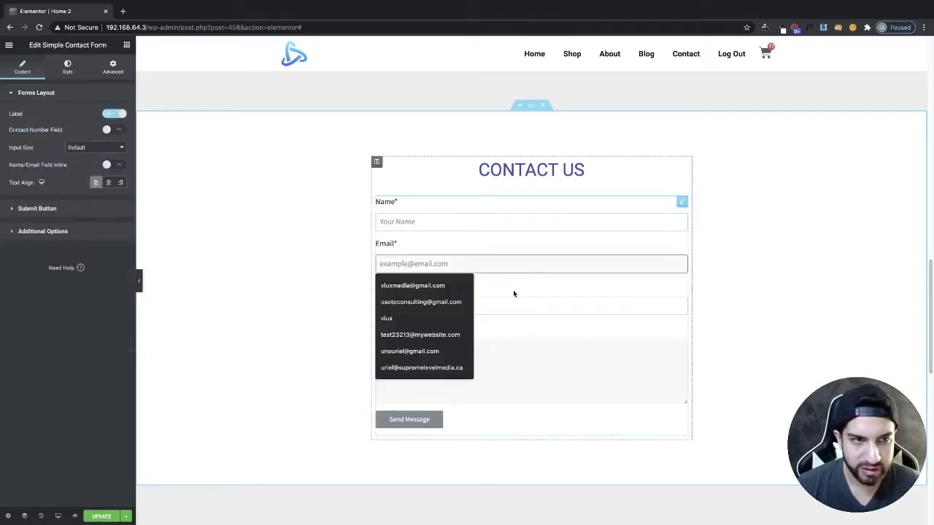
{"action": "left_click", "coordinate": [530, 301]}
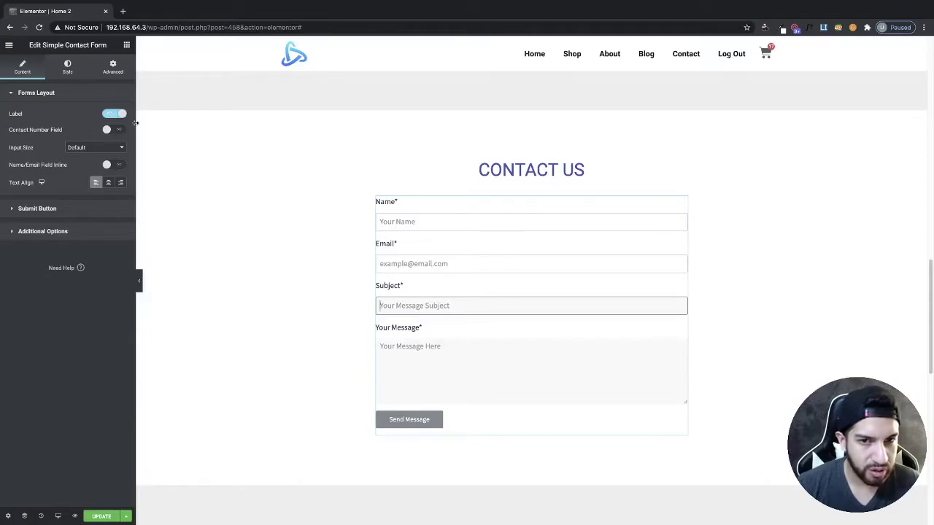
{"action": "left_click", "coordinate": [114, 115]}
{"action": "left_click", "coordinate": [116, 114]}
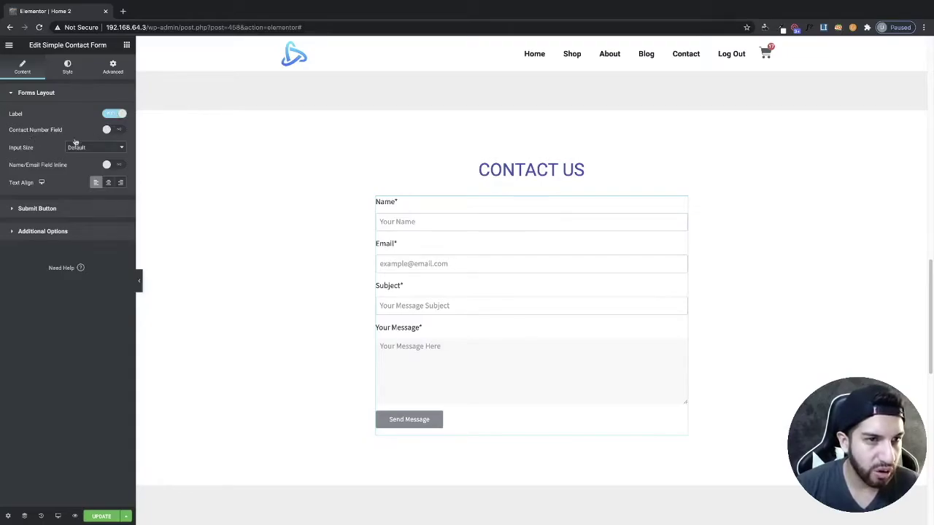
{"action": "left_click", "coordinate": [115, 130]}
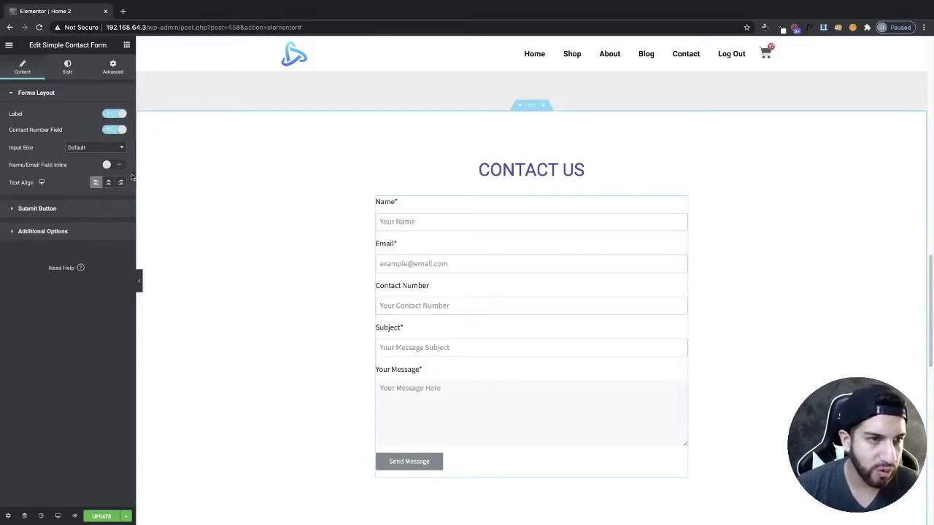
Step: Set the contact form's input size to Large after trying Small
{"action": "left_click", "coordinate": [84, 147]}
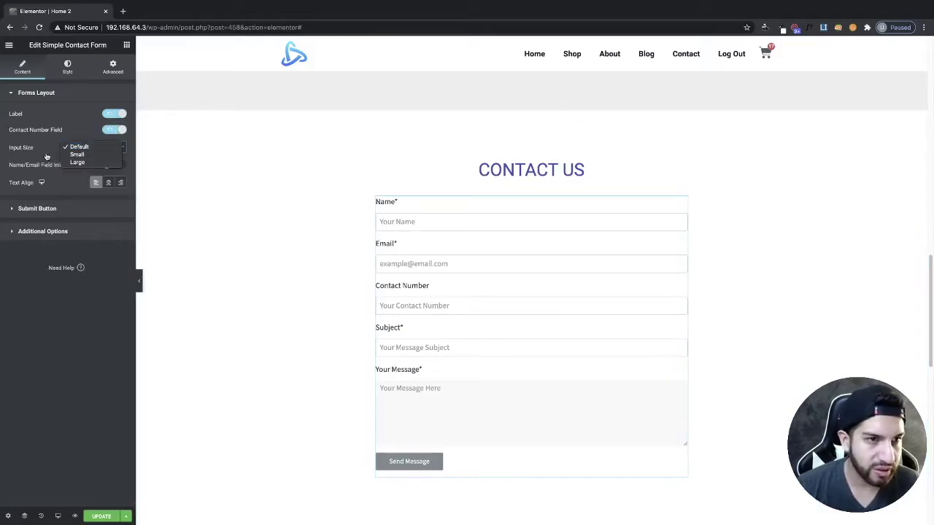
{"action": "left_click", "coordinate": [89, 155]}
{"action": "left_click", "coordinate": [92, 151]}
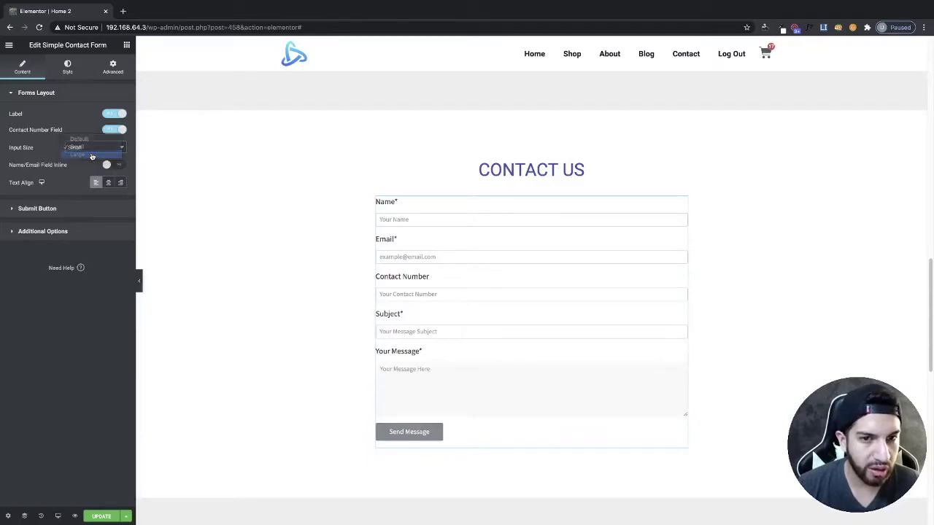
{"action": "left_click", "coordinate": [92, 155]}
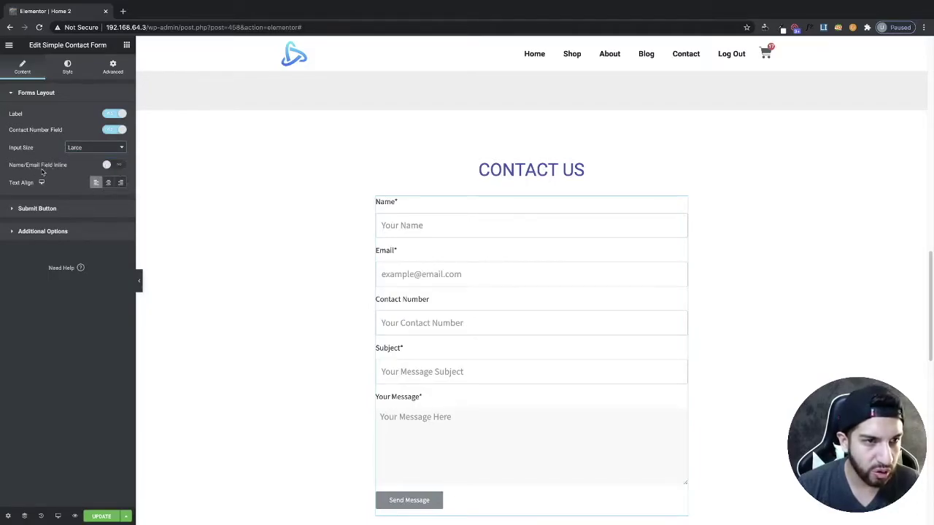
Step: Try the inline name and email fields and centred form text, restoring the stacked fields and left alignment
{"action": "left_click", "coordinate": [111, 166]}
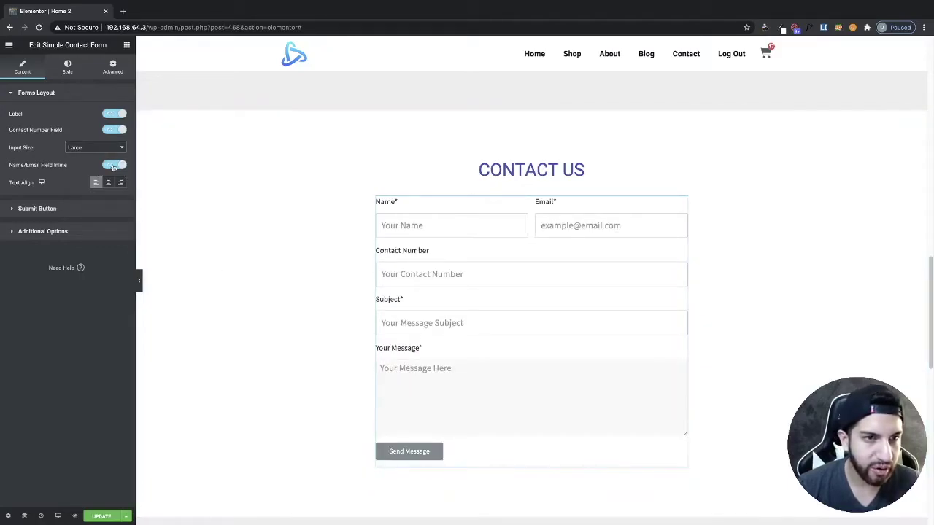
{"action": "left_click", "coordinate": [113, 166]}
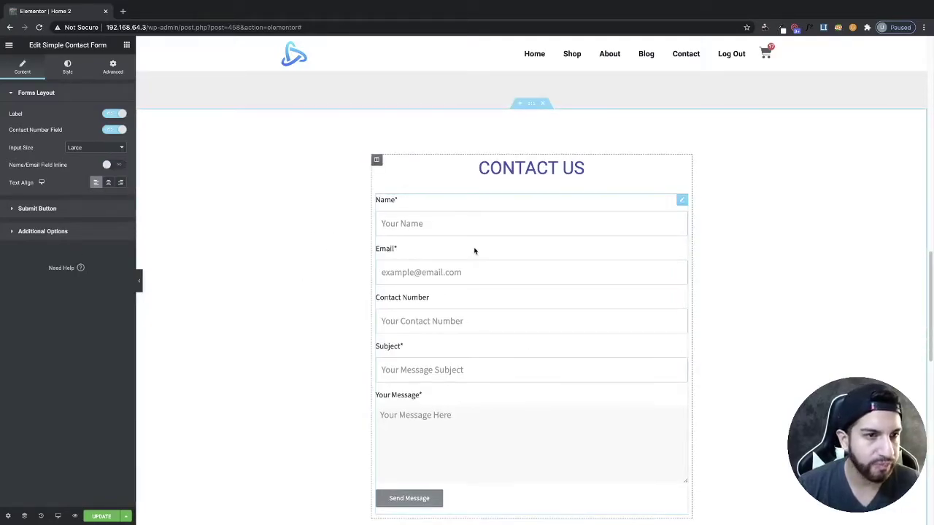
{"action": "left_click", "coordinate": [108, 184]}
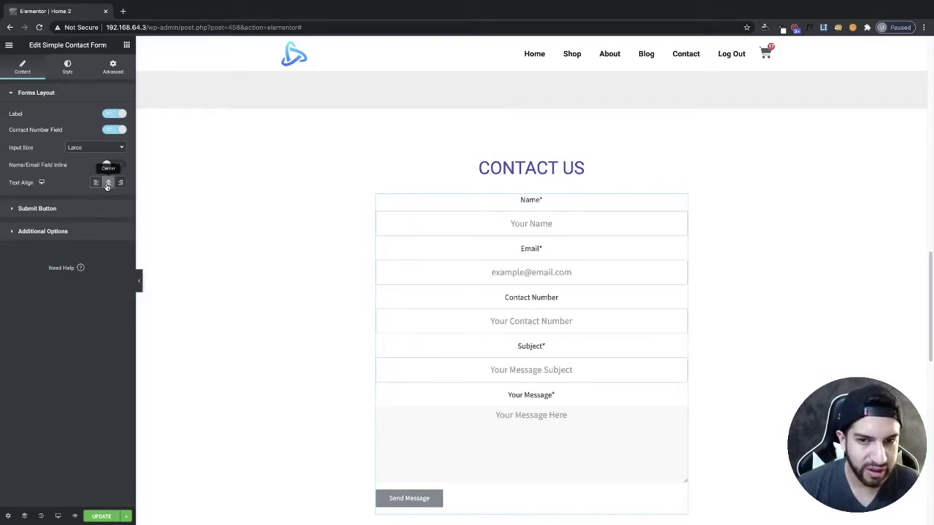
{"action": "left_click", "coordinate": [96, 183]}
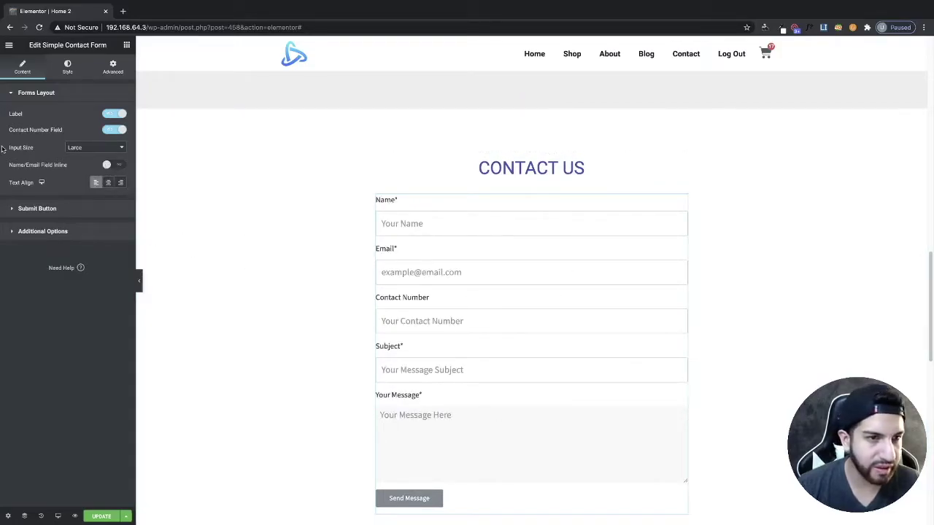
Step: Change the contact form's submit button text to "Submit"
{"action": "left_click", "coordinate": [52, 210]}
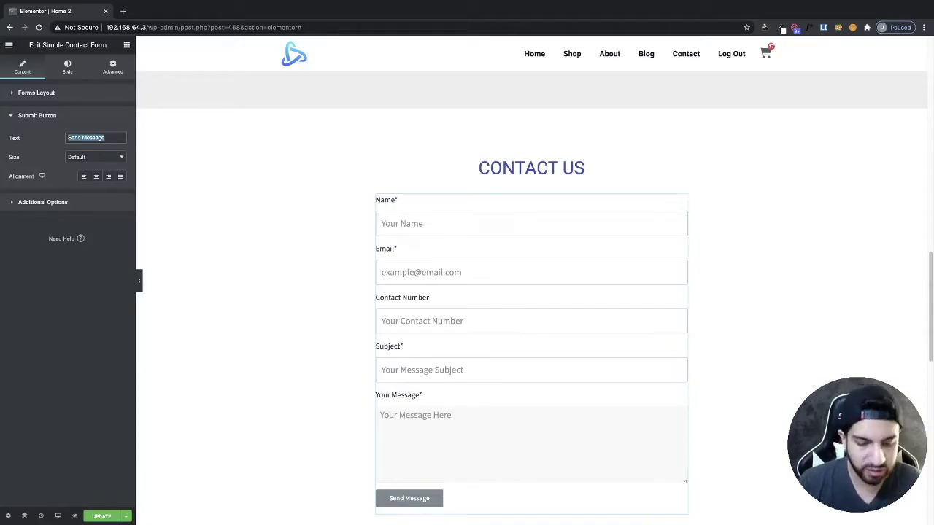
{"action": "key", "text": "BackSpace"}
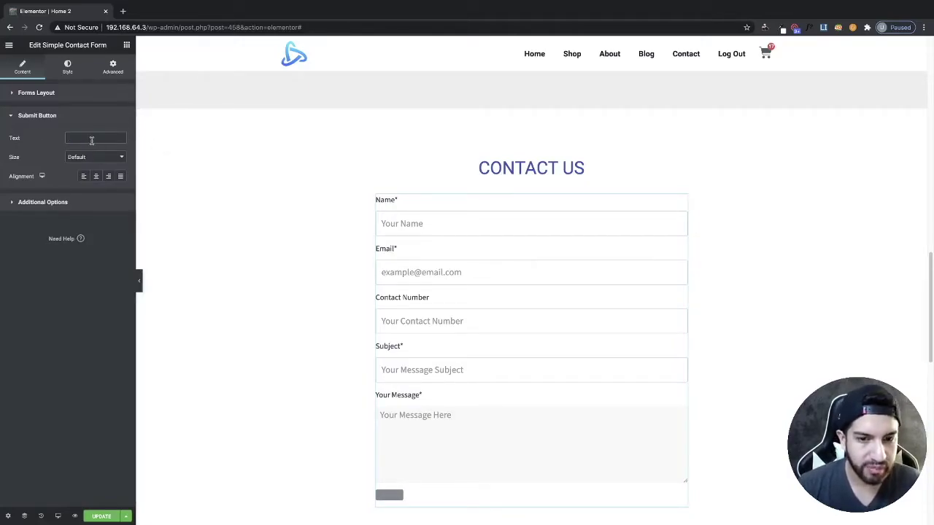
{"action": "type", "text": "Submi"}
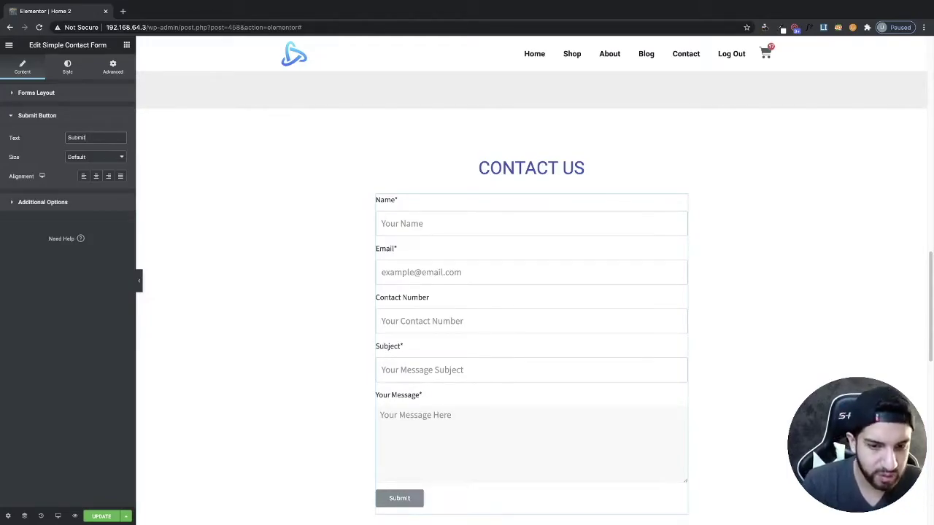
{"action": "type", "text": "tContac"}
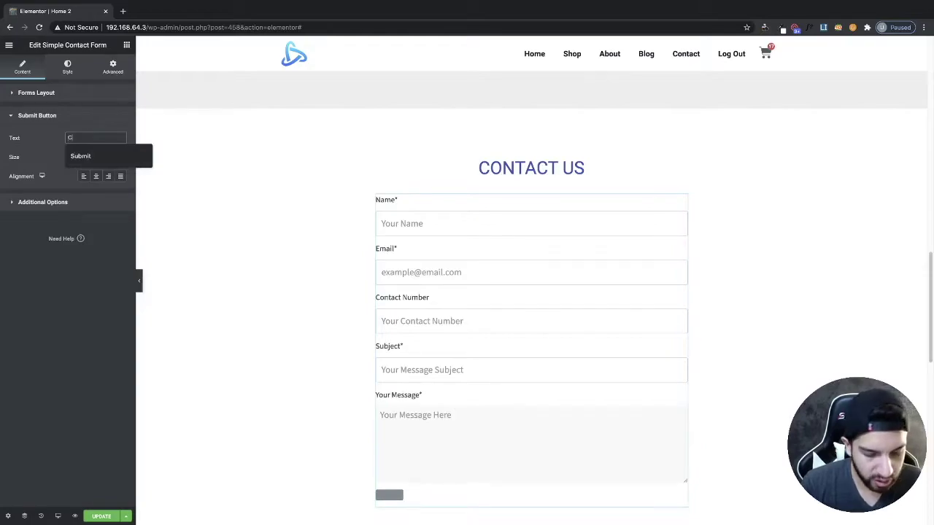
{"action": "key", "text": "BackSpace"}
{"action": "key", "text": "BackSpace"}
{"action": "key", "text": "BackSpace"}
{"action": "key", "text": "BackSpace"}
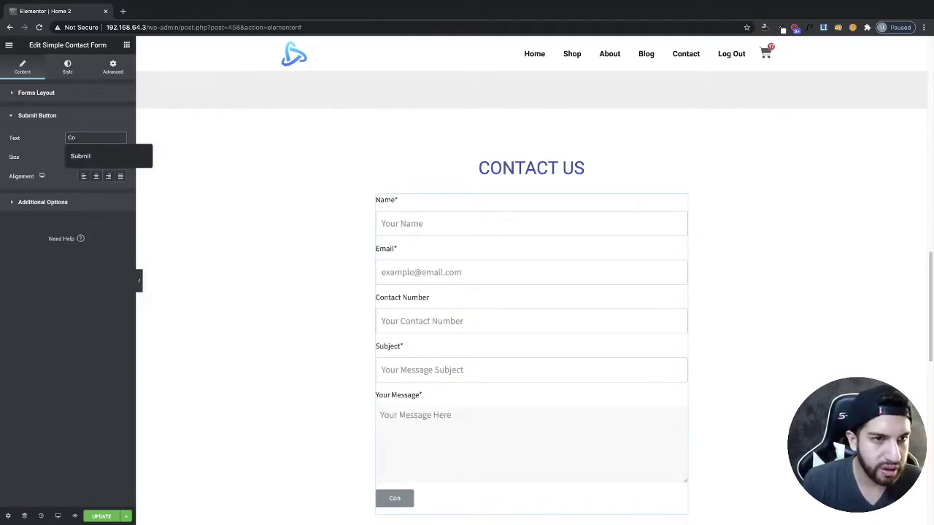
{"action": "type", "text": "Submit"}
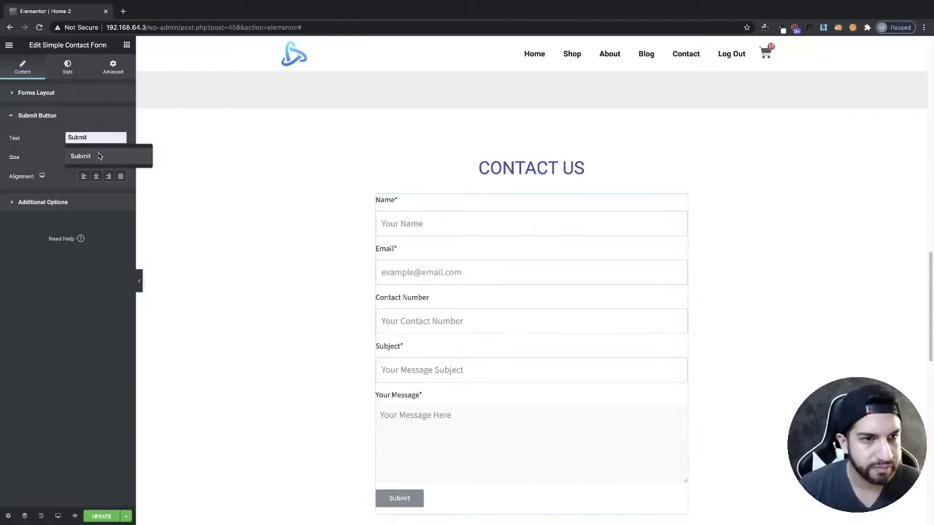
{"action": "left_click", "coordinate": [98, 156]}
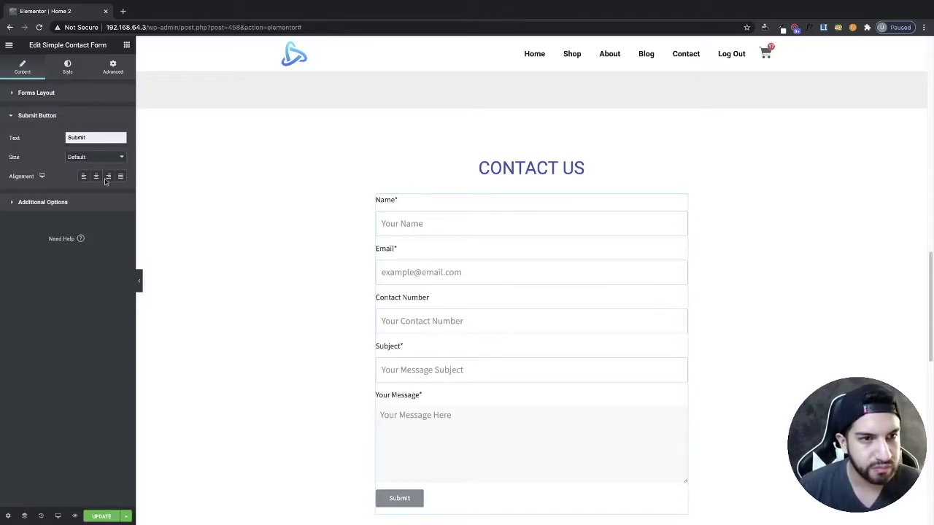
Step: Set the submit button's size to Large
{"action": "left_click", "coordinate": [80, 156]}
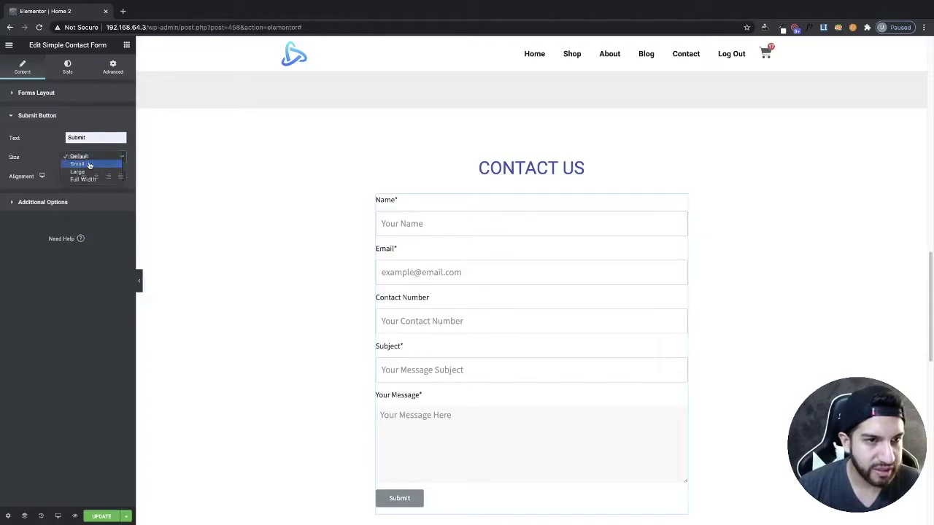
{"action": "left_click", "coordinate": [88, 165]}
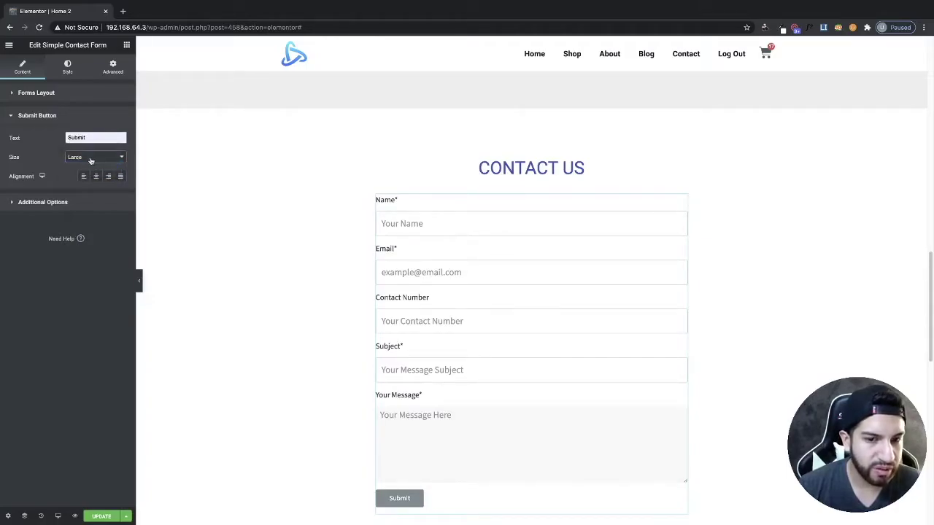
{"action": "left_click", "coordinate": [87, 156]}
{"action": "left_click", "coordinate": [77, 156]}
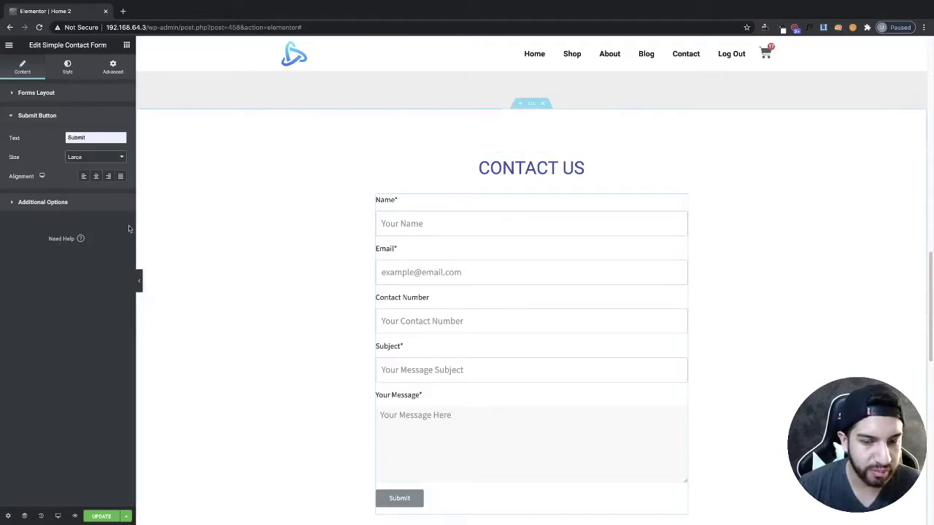
Step: Align the submit button to the center of the contact form
{"action": "left_click", "coordinate": [96, 176]}
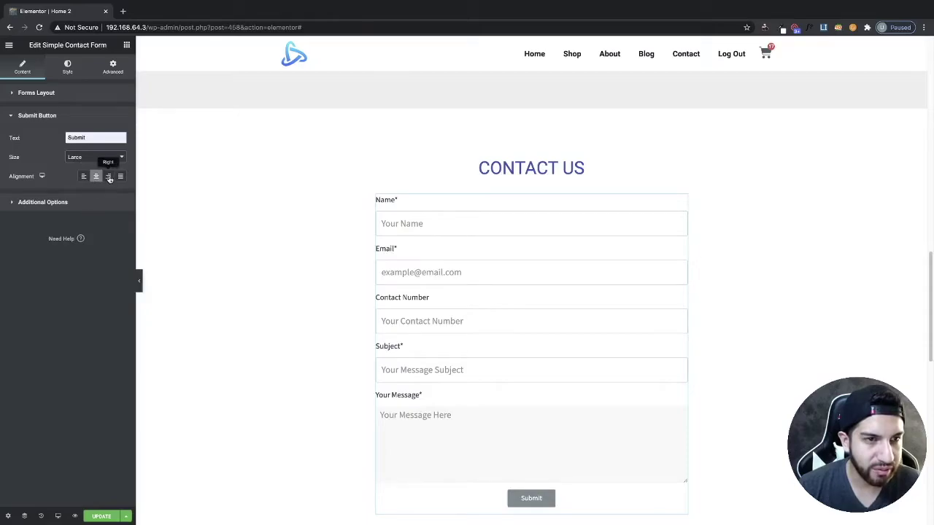
{"action": "left_click", "coordinate": [50, 208]}
{"action": "left_click", "coordinate": [59, 118]}
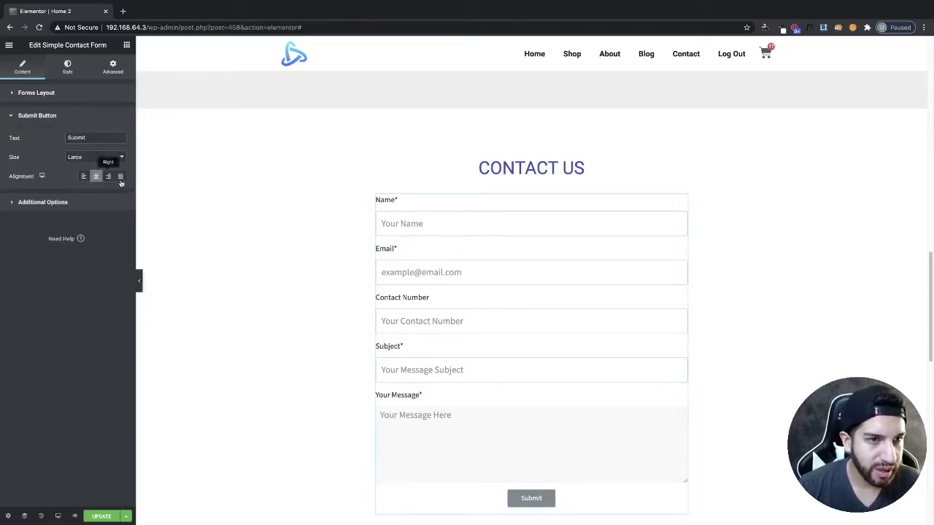
{"action": "left_click", "coordinate": [121, 176]}
{"action": "left_click", "coordinate": [95, 177]}
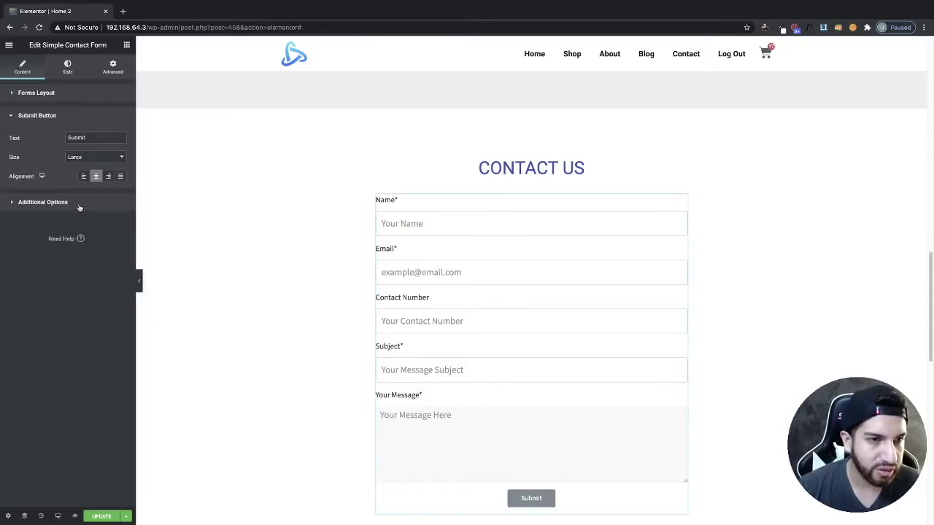
Step: Enable custom text in the form's additional options and shorten the Name field's placeholder to "Name"
{"action": "left_click", "coordinate": [80, 204]}
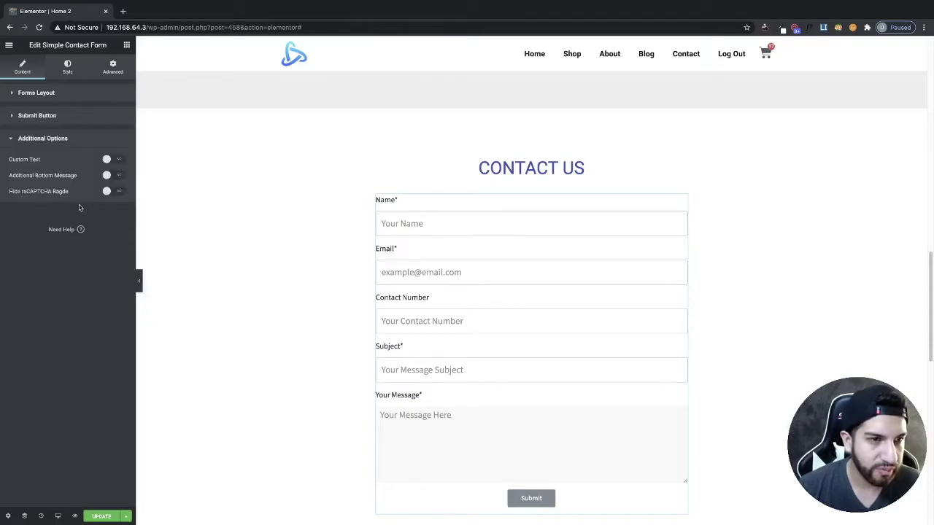
{"action": "left_click", "coordinate": [109, 159]}
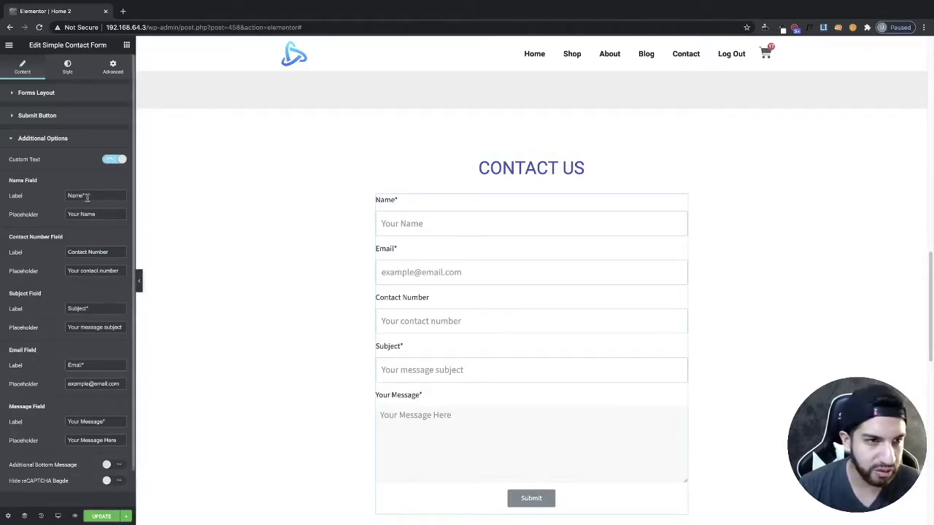
{"action": "scroll", "coordinate": [80, 212], "scroll_direction": "down", "scroll_amount": 1}
{"action": "scroll", "coordinate": [84, 214], "scroll_direction": "up", "scroll_amount": 1}
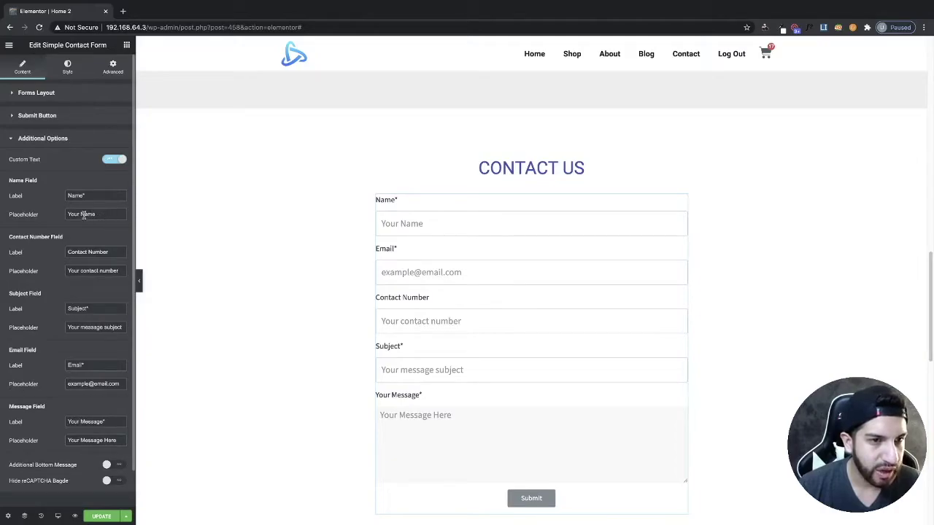
{"action": "left_click_drag", "start_coordinate": [78, 214], "coordinate": [66, 215]}
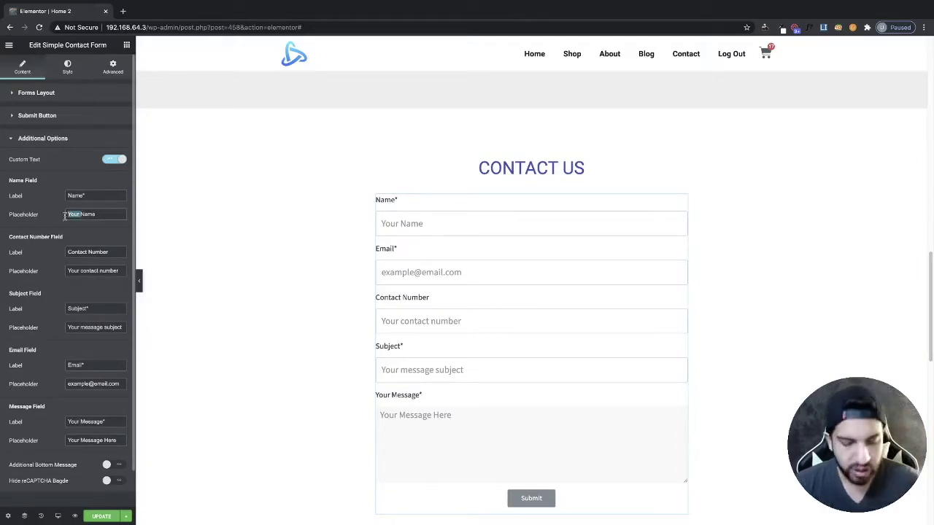
{"action": "key", "text": "BackSpace"}
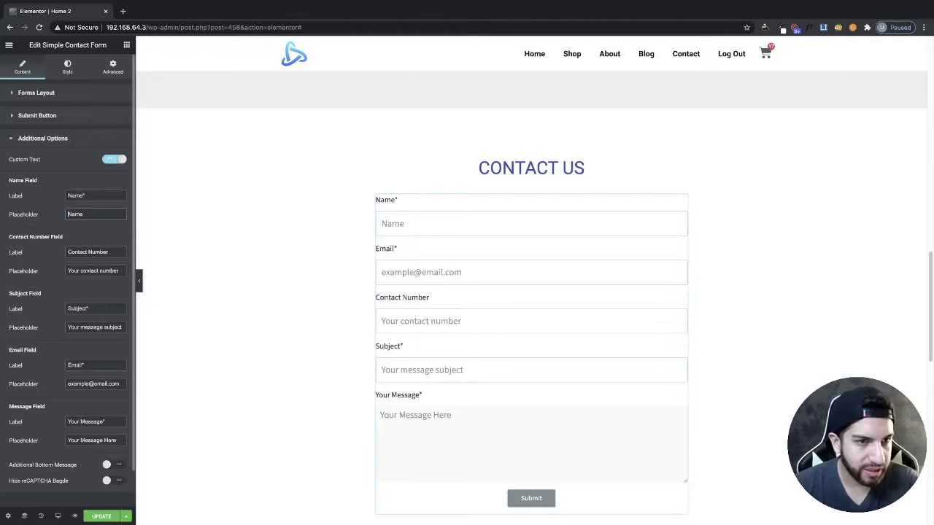
Step: Replace the Contact Number field's placeholder with "Phone Number"
{"action": "scroll", "coordinate": [110, 251], "scroll_direction": "down", "scroll_amount": 1}
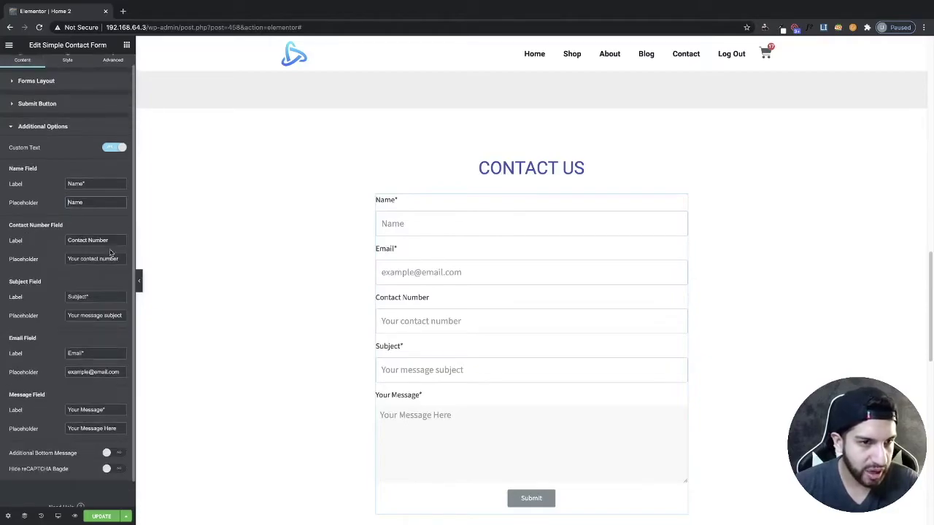
{"action": "triple_click", "coordinate": [102, 260]}
{"action": "key", "text": "BackSpace"}
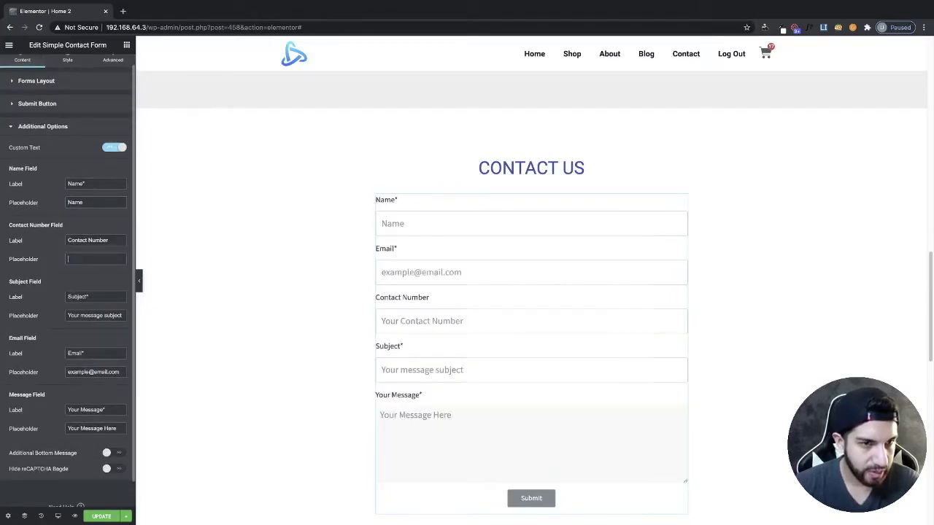
{"action": "type", "text": "Phone"}
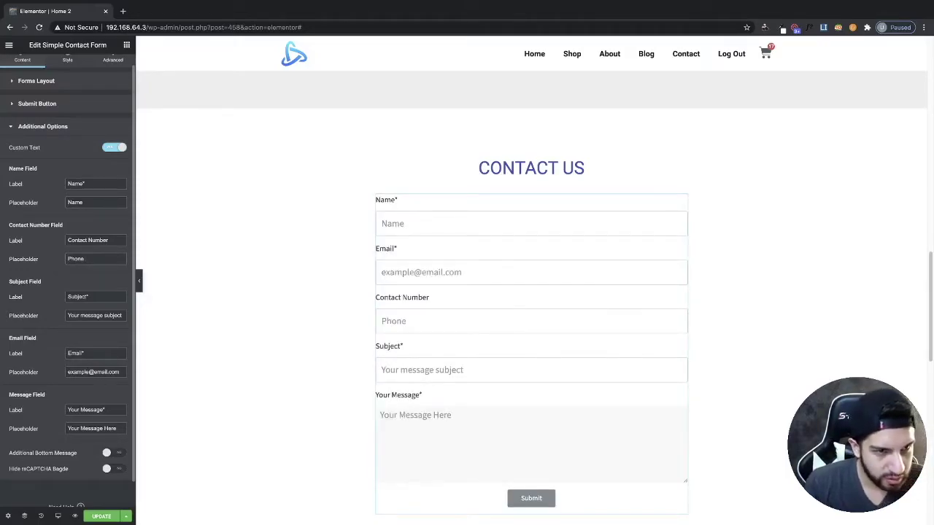
{"action": "type", "text": " Number"}
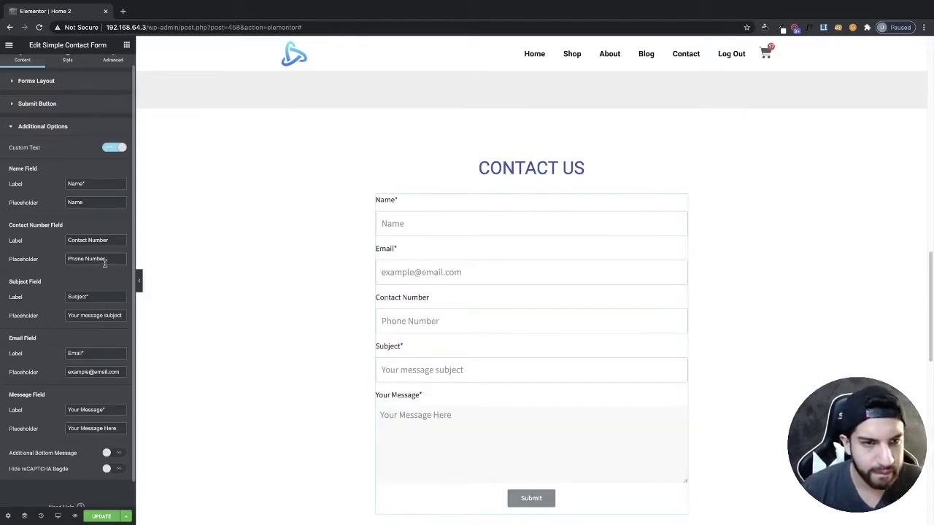
{"action": "scroll", "coordinate": [103, 216], "scroll_direction": "down", "scroll_amount": 1}
{"action": "scroll", "coordinate": [87, 270], "scroll_direction": "down", "scroll_amount": 1}
{"action": "left_click_drag", "start_coordinate": [98, 270], "coordinate": [35, 262]}
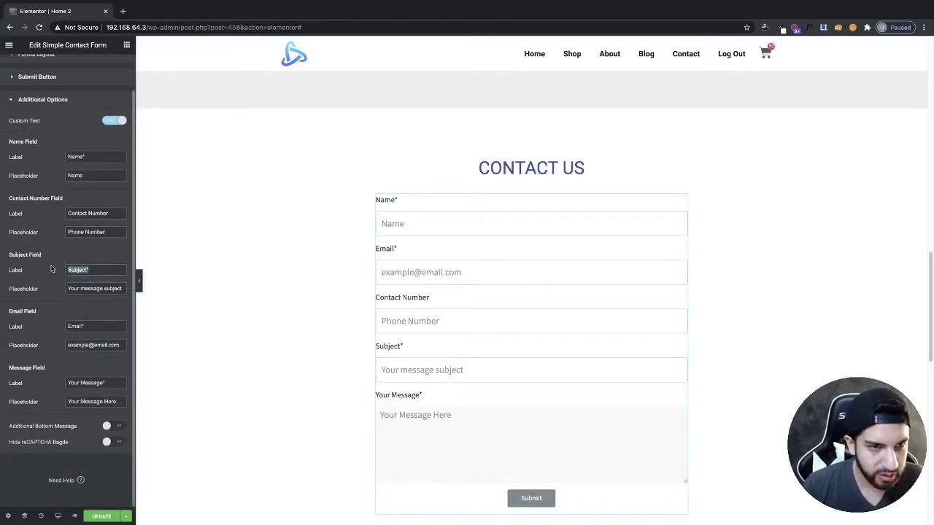
{"action": "left_click_drag", "start_coordinate": [122, 289], "coordinate": [88, 292]}
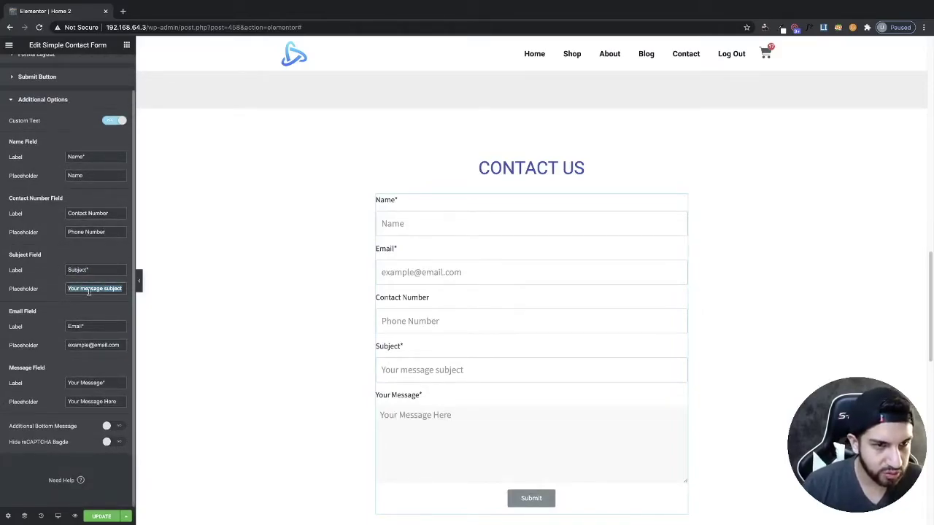
{"action": "left_click", "coordinate": [81, 311]}
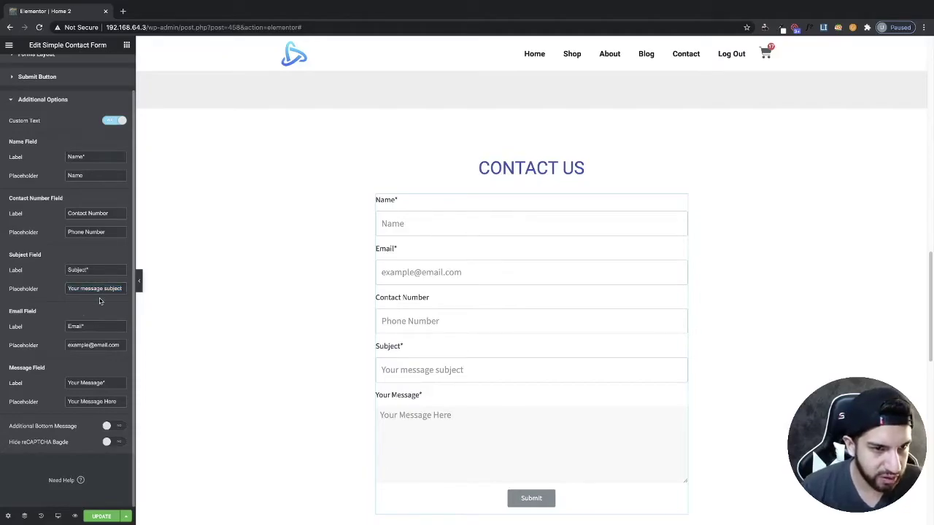
Step: Replace the Email field's placeholder with "Email"
{"action": "scroll", "coordinate": [91, 317], "scroll_direction": "up", "scroll_amount": 2}
{"action": "scroll", "coordinate": [91, 312], "scroll_direction": "down", "scroll_amount": 2}
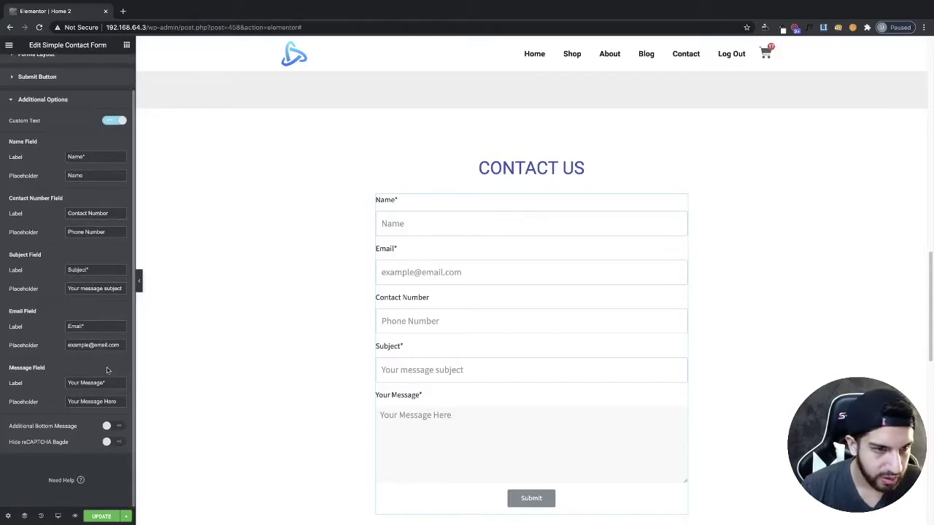
{"action": "triple_click", "coordinate": [97, 346]}
{"action": "type", "text": "Email"}
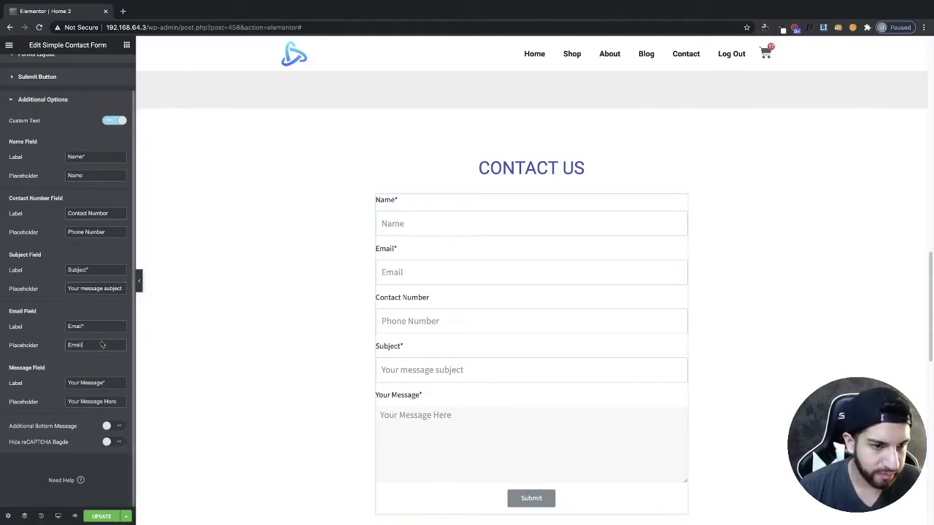
Step: Try the additional bottom message and the hide reCAPTCHA badge options, switching each one back off
{"action": "left_click", "coordinate": [111, 427]}
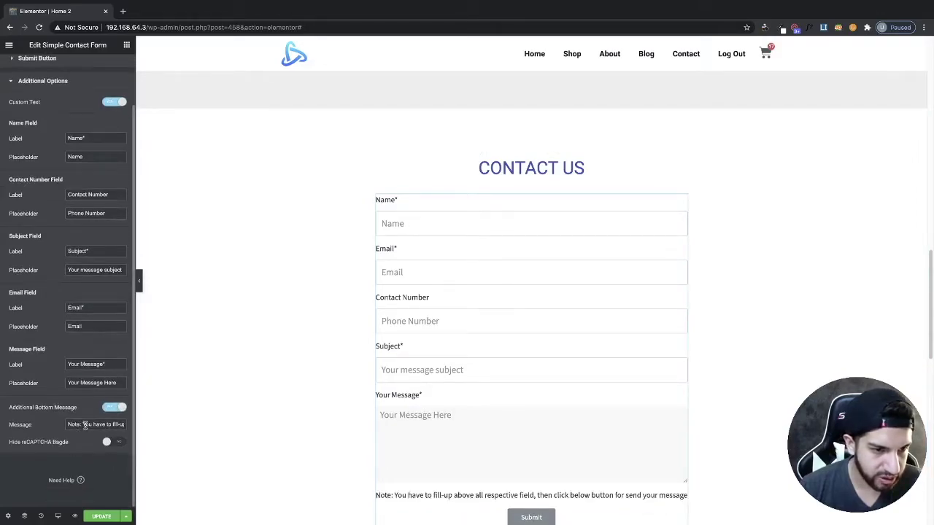
{"action": "left_click_drag", "start_coordinate": [83, 425], "coordinate": [34, 422]}
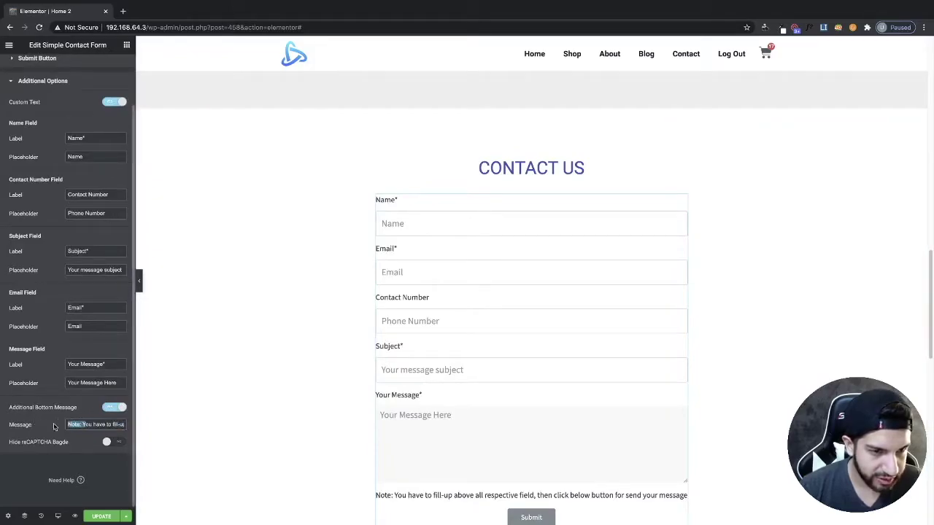
{"action": "scroll", "coordinate": [140, 458], "scroll_direction": "down", "scroll_amount": 1}
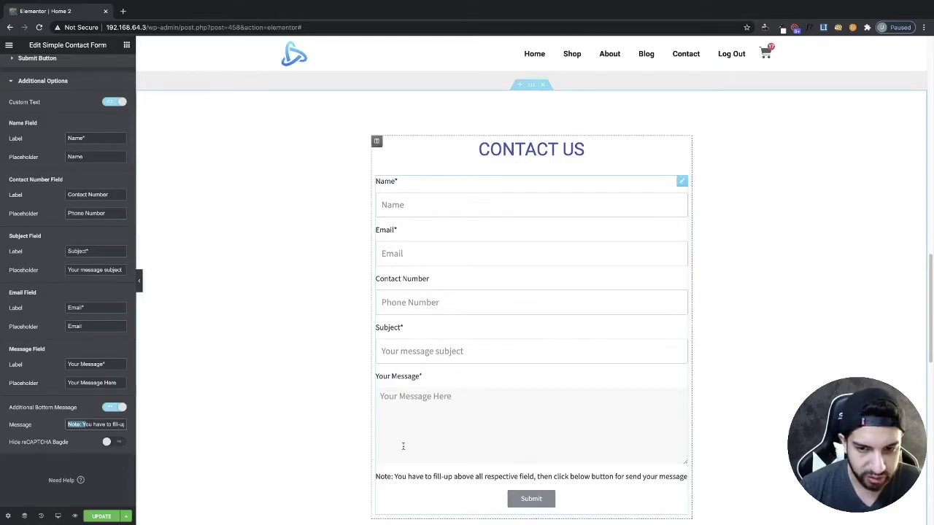
{"action": "left_click", "coordinate": [113, 407]}
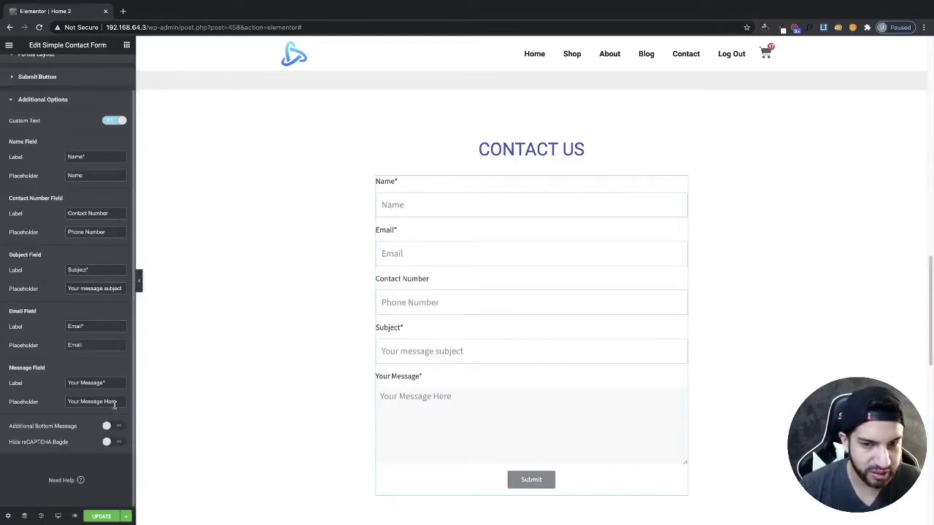
{"action": "left_click", "coordinate": [115, 442]}
{"action": "left_click", "coordinate": [115, 442]}
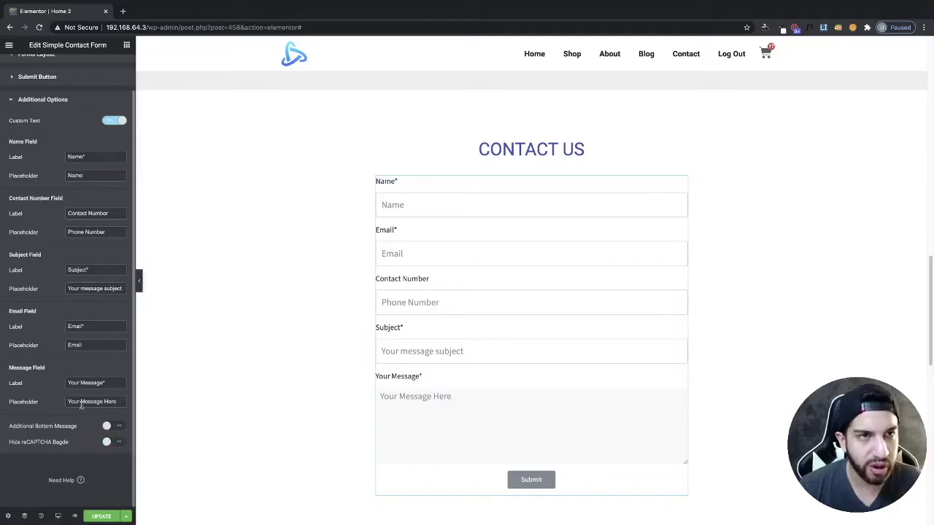
Step: Turn off the labels in the form's layout and set the form style's field space to 31
{"action": "scroll", "coordinate": [534, 366], "scroll_direction": "down", "scroll_amount": 1}
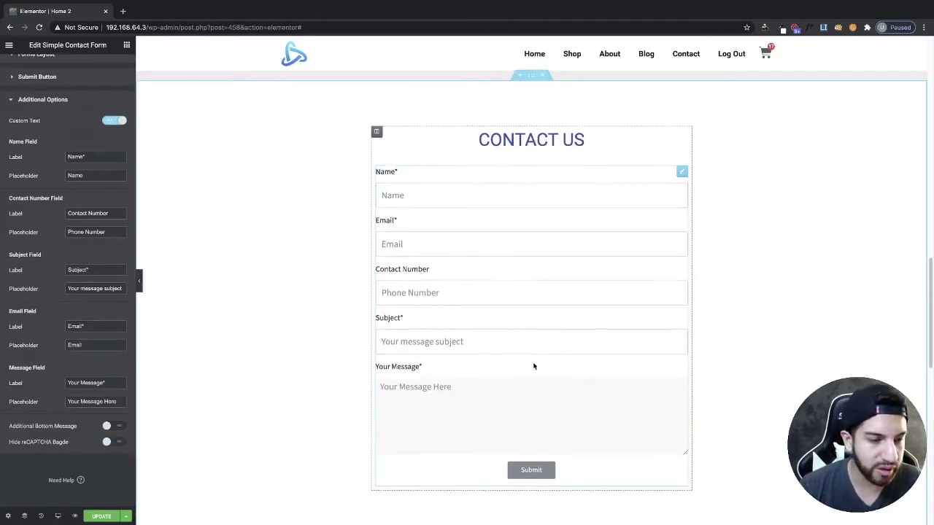
{"action": "scroll", "coordinate": [6, 196], "scroll_direction": "up", "scroll_amount": 1}
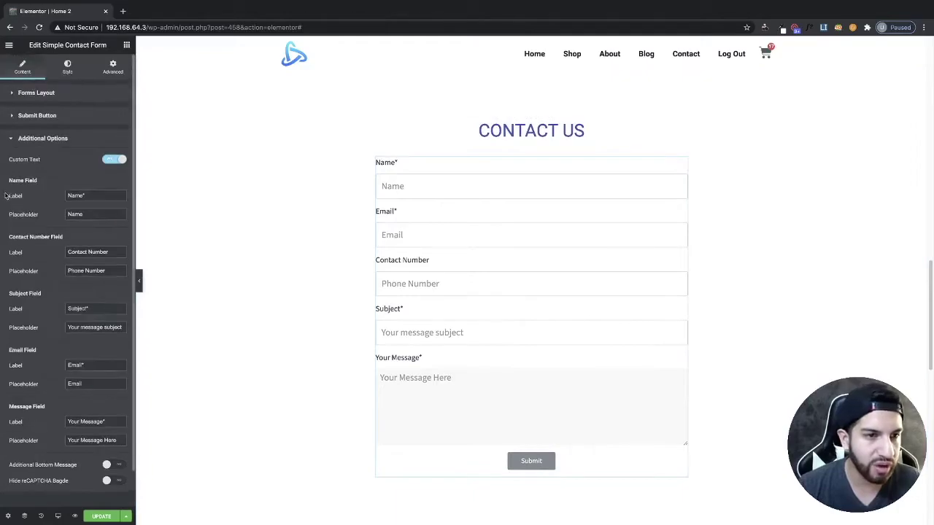
{"action": "left_click", "coordinate": [67, 67]}
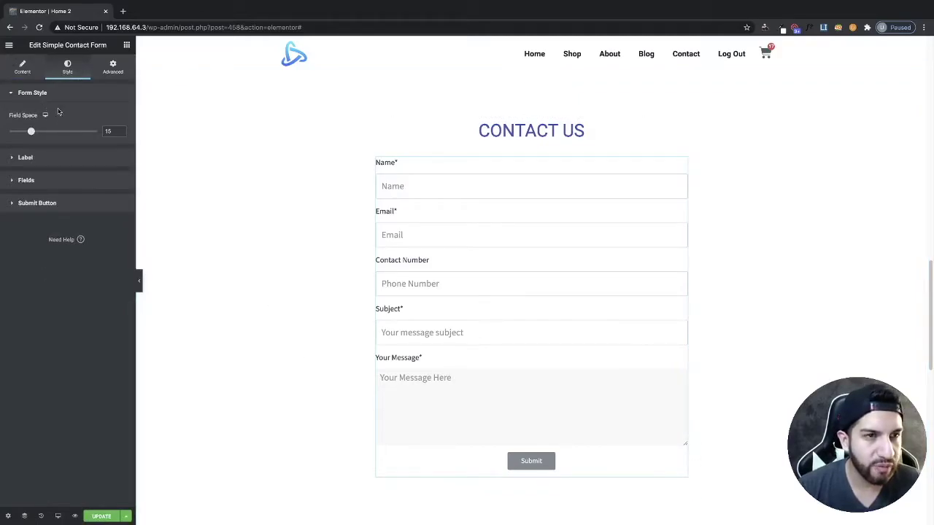
{"action": "left_click", "coordinate": [22, 66]}
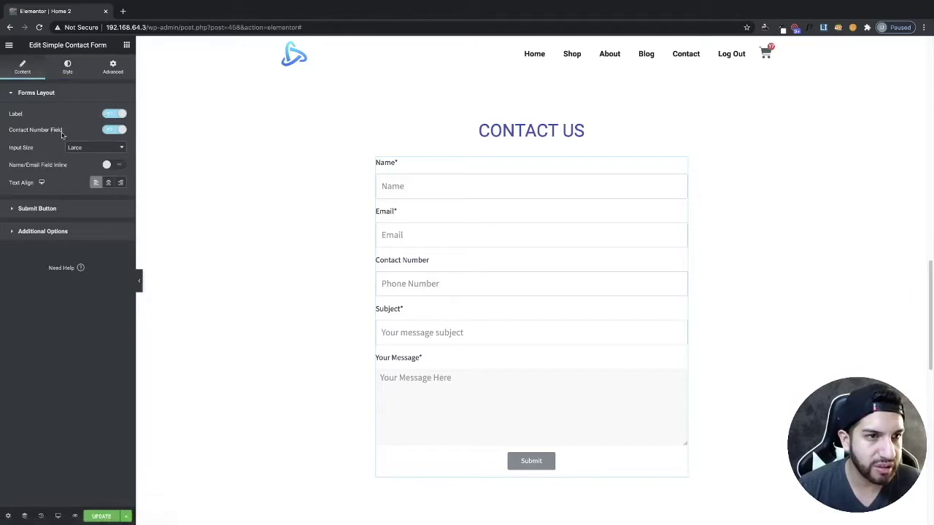
{"action": "left_click", "coordinate": [109, 114]}
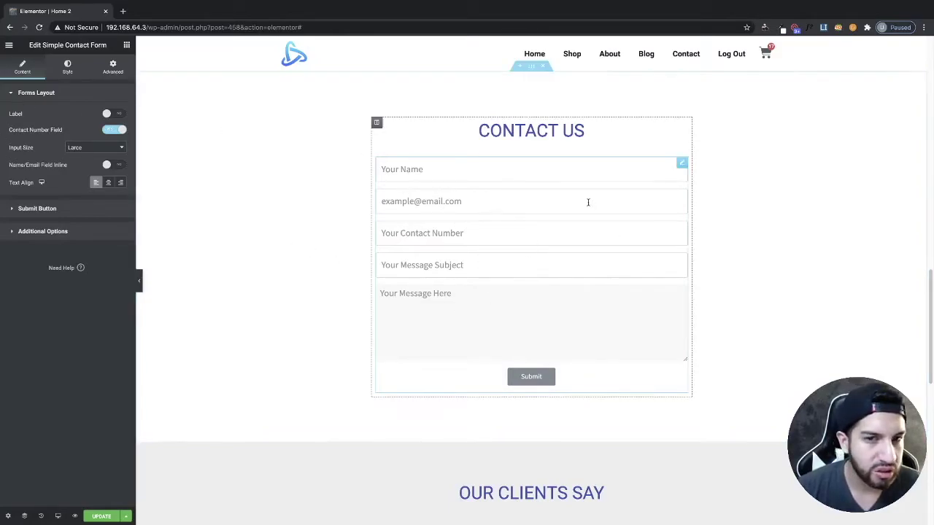
{"action": "left_click", "coordinate": [67, 68]}
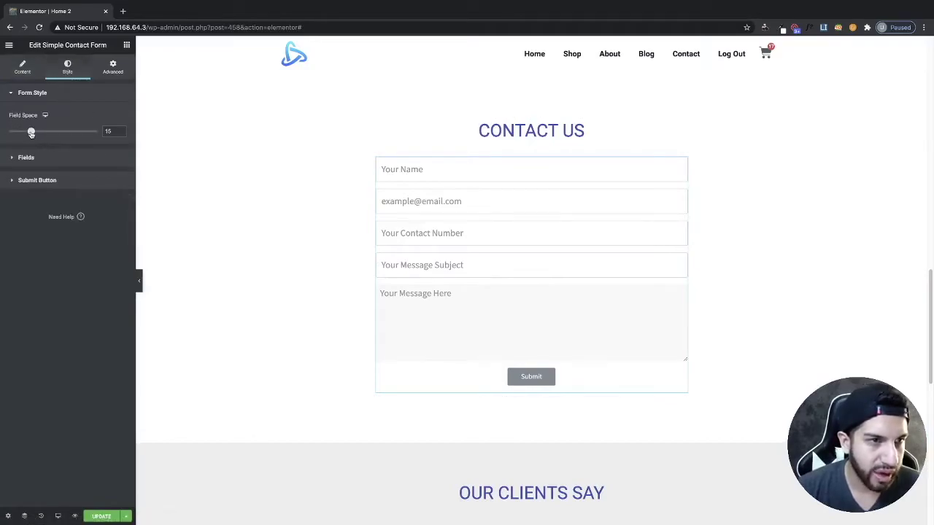
{"action": "left_click_drag", "start_coordinate": [31, 134], "coordinate": [54, 132]}
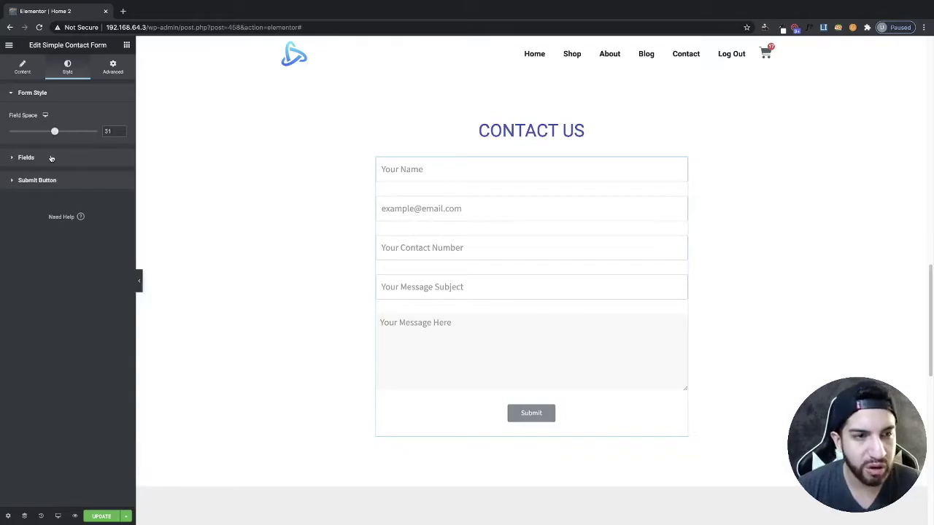
Step: Set the form fields' normal background color to a very light grey, about #F8F8F8
{"action": "left_click", "coordinate": [51, 158]}
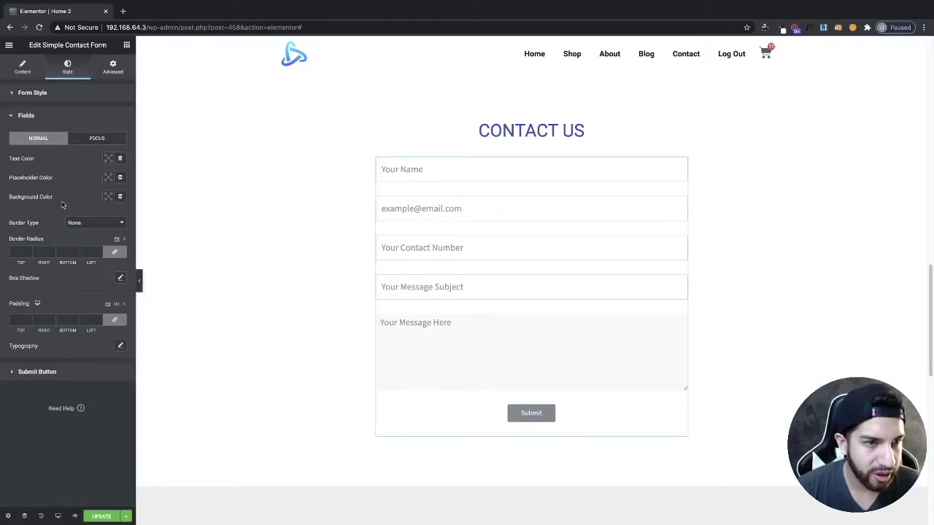
{"action": "left_click", "coordinate": [108, 197]}
{"action": "left_click_drag", "start_coordinate": [68, 248], "coordinate": [50, 250]}
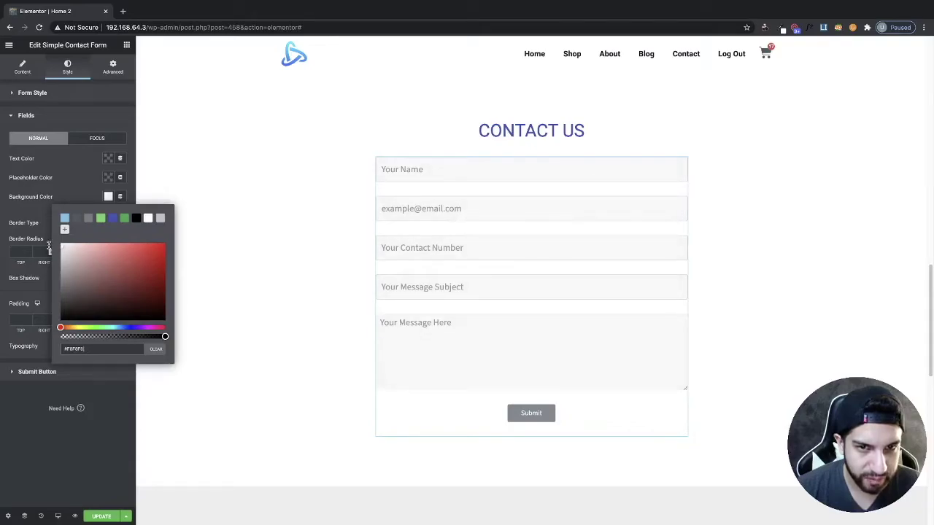
{"action": "scroll", "coordinate": [696, 302], "scroll_direction": "down", "scroll_amount": 3}
{"action": "scroll", "coordinate": [602, 269], "scroll_direction": "up", "scroll_amount": 3}
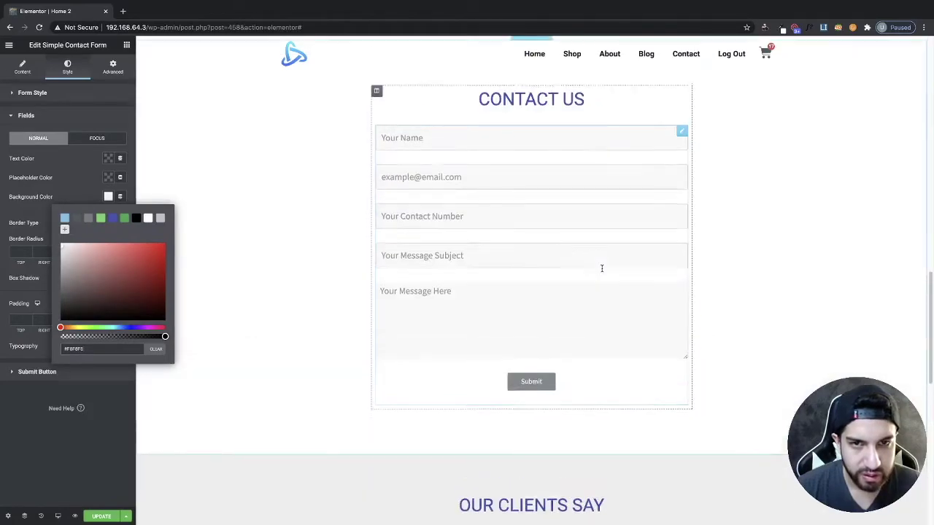
{"action": "scroll", "coordinate": [602, 268], "scroll_direction": "up", "scroll_amount": 2}
{"action": "scroll", "coordinate": [601, 272], "scroll_direction": "down", "scroll_amount": 2}
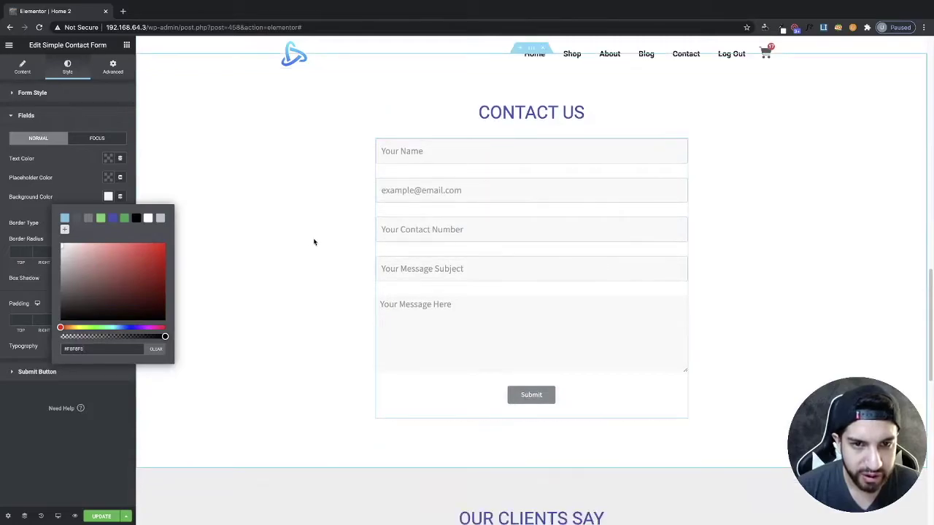
{"action": "left_click", "coordinate": [47, 461]}
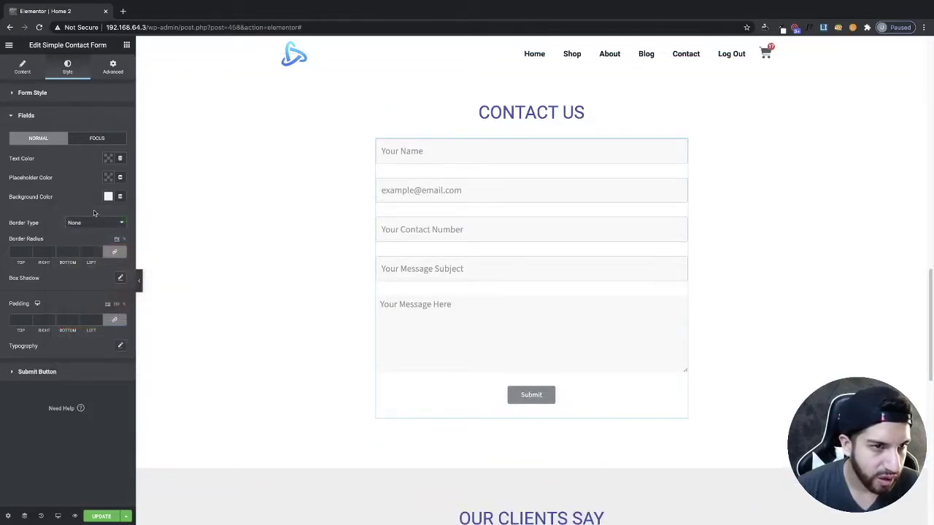
Step: Give the form fields a solid border in light grey and preview the form without the editing panel
{"action": "left_click", "coordinate": [71, 226]}
{"action": "left_click", "coordinate": [78, 232]}
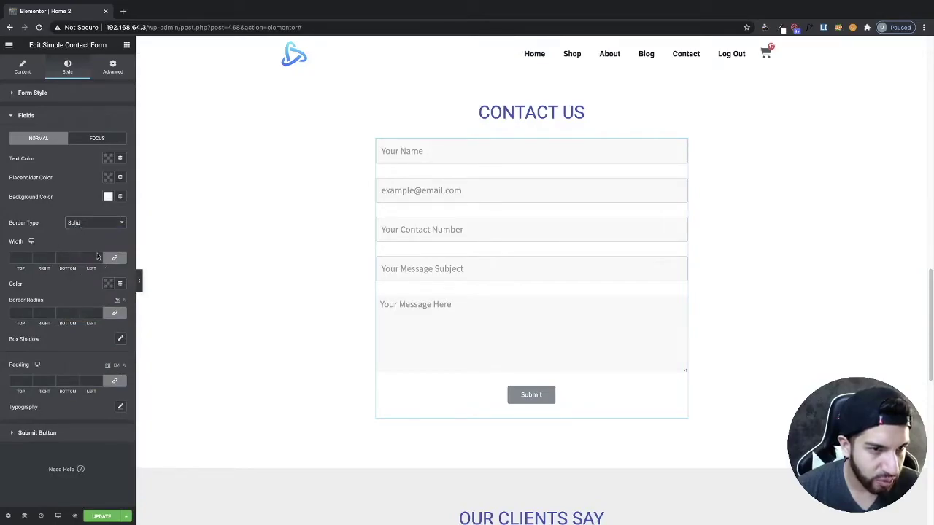
{"action": "left_click", "coordinate": [109, 284]}
{"action": "left_click_drag", "start_coordinate": [109, 405], "coordinate": [50, 315]}
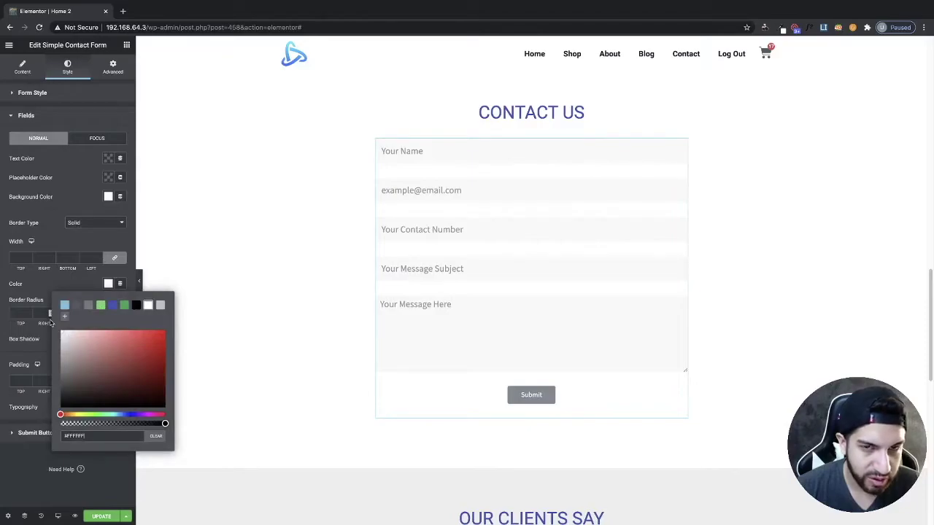
{"action": "left_click_drag", "start_coordinate": [46, 329], "coordinate": [45, 341]}
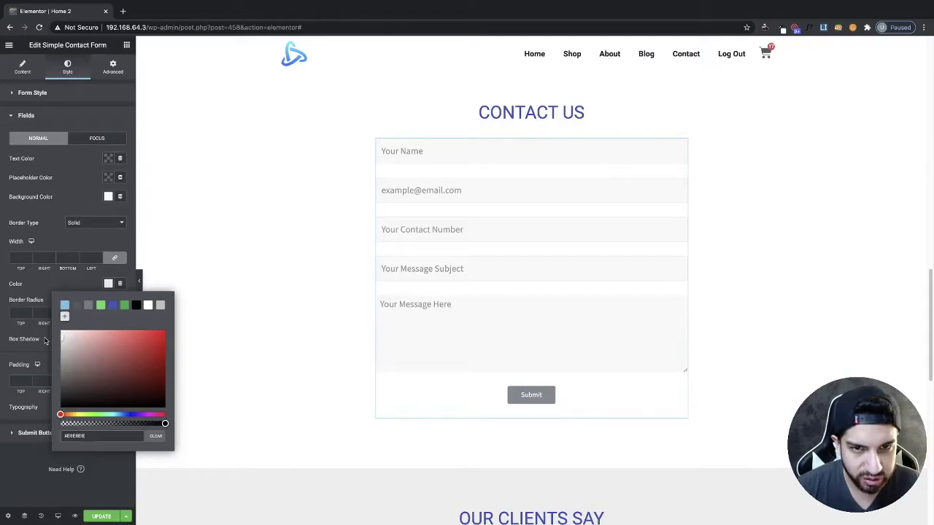
{"action": "left_click_drag", "start_coordinate": [45, 341], "coordinate": [46, 344]}
{"action": "left_click", "coordinate": [45, 300]}
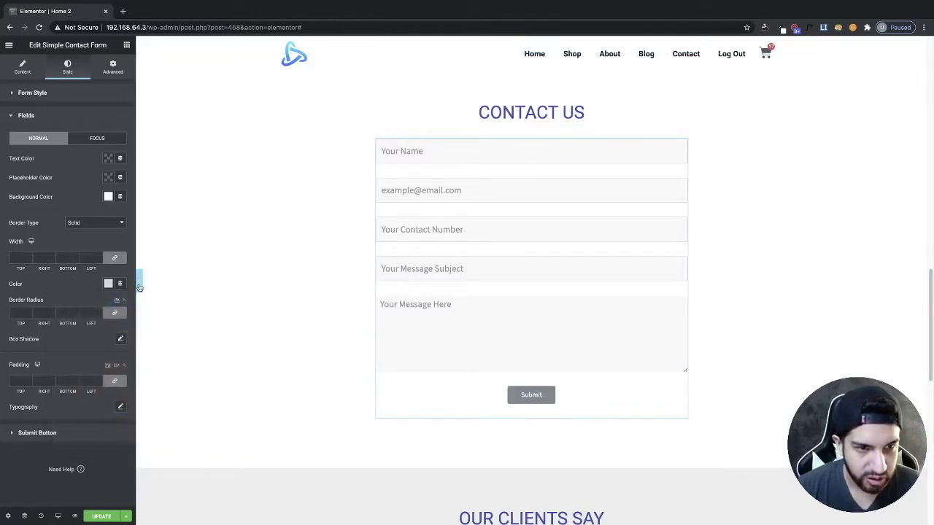
{"action": "left_click", "coordinate": [138, 283]}
{"action": "left_click", "coordinate": [6, 284]}
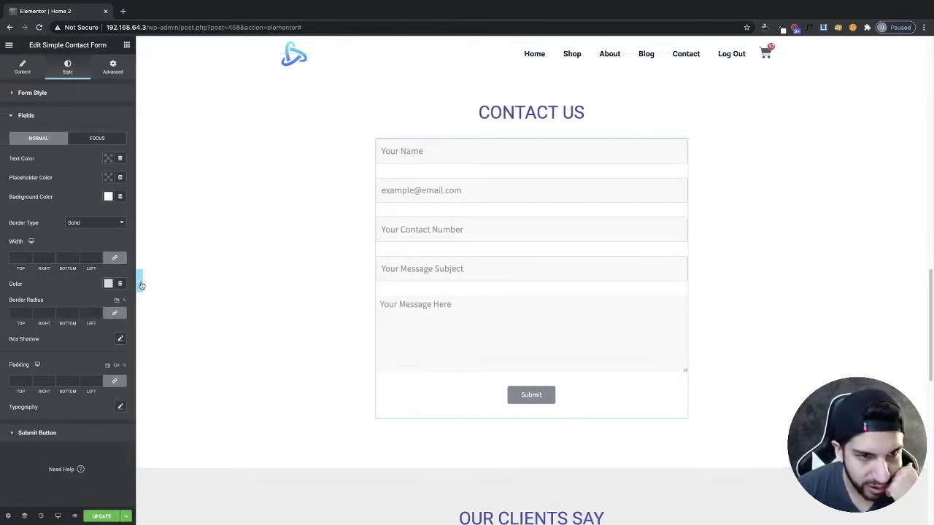
{"action": "left_click", "coordinate": [142, 286]}
{"action": "left_click", "coordinate": [4, 284]}
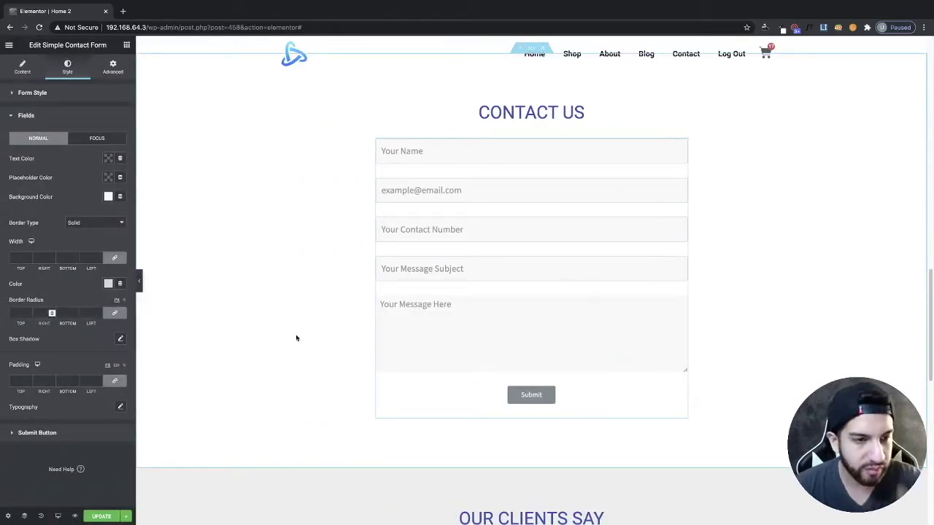
Step: Set the form fields' border radius to 10 px on all corners and check the result in a full-width preview
{"action": "type", "text": "10"}
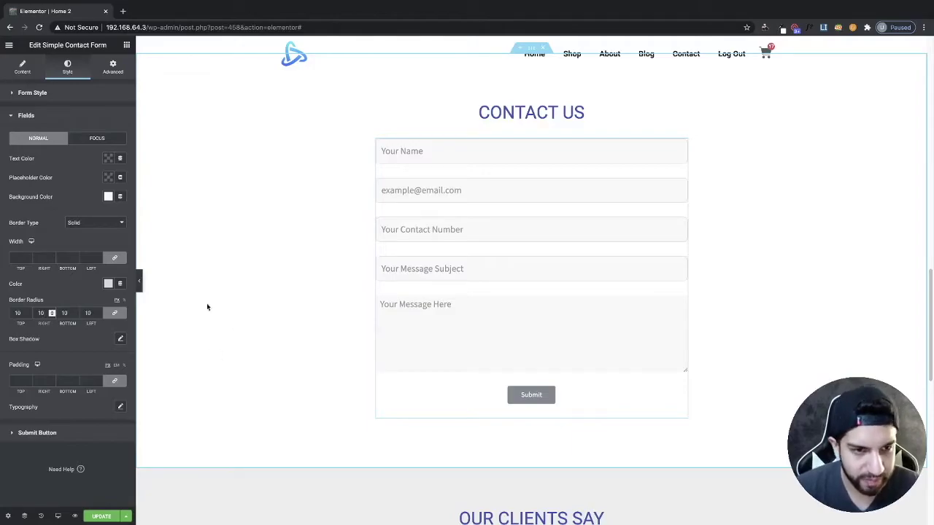
{"action": "left_click", "coordinate": [139, 280]}
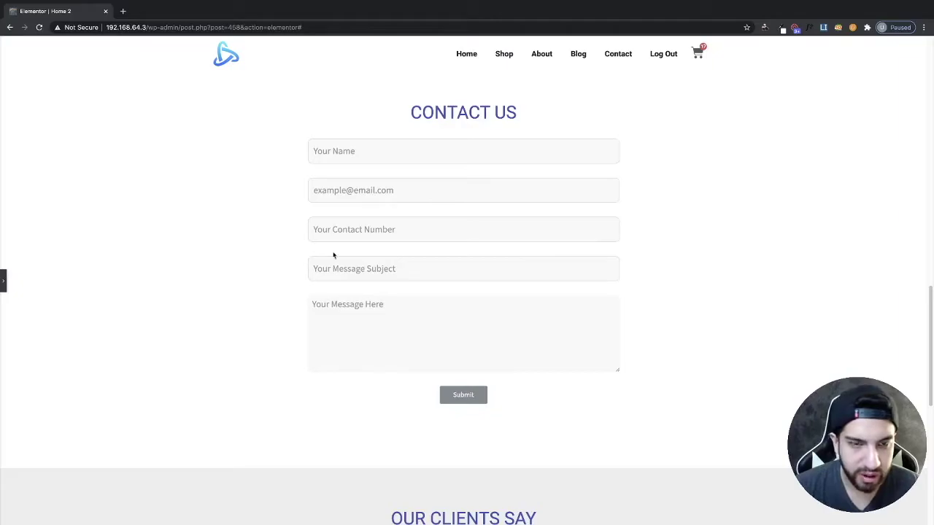
{"action": "left_click", "coordinate": [3, 280]}
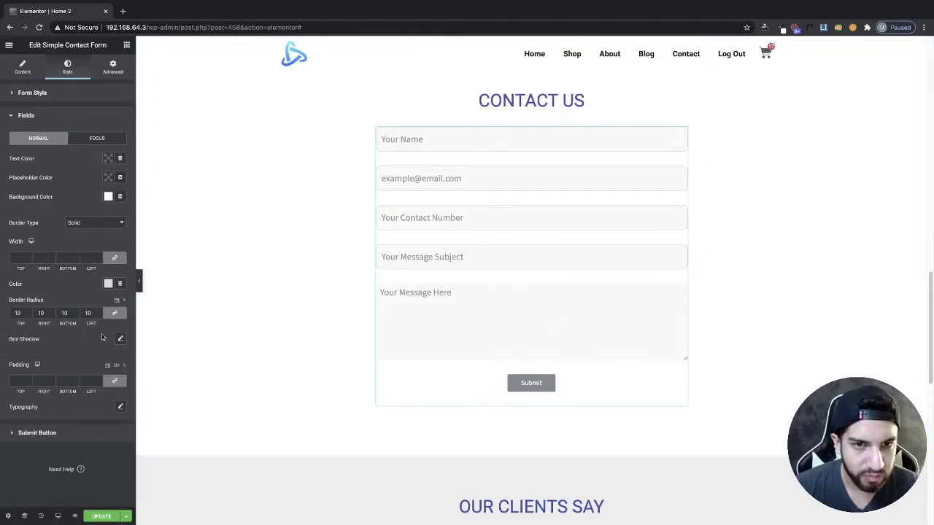
Step: Try a box shadow on the form fields, reset it to default, and preview the form at full width
{"action": "scroll", "coordinate": [417, 369], "scroll_direction": "down", "scroll_amount": 1}
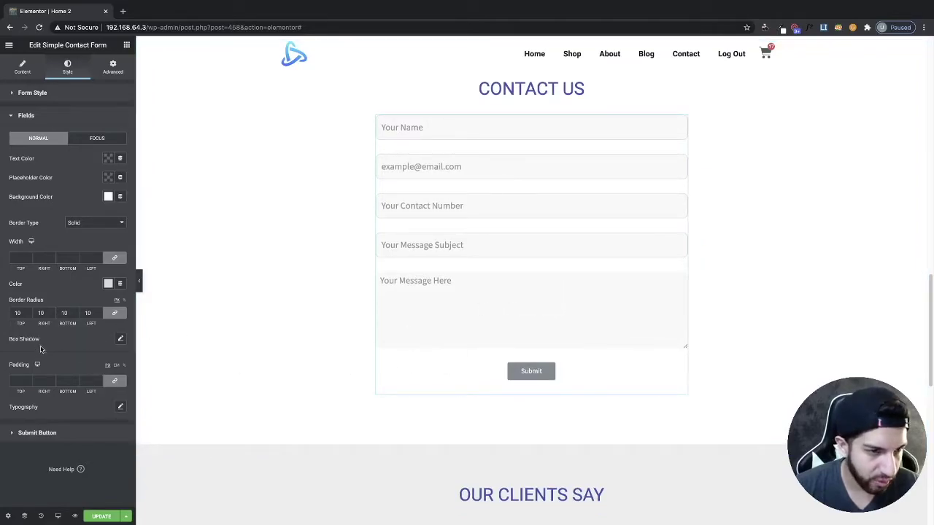
{"action": "left_click", "coordinate": [120, 340]}
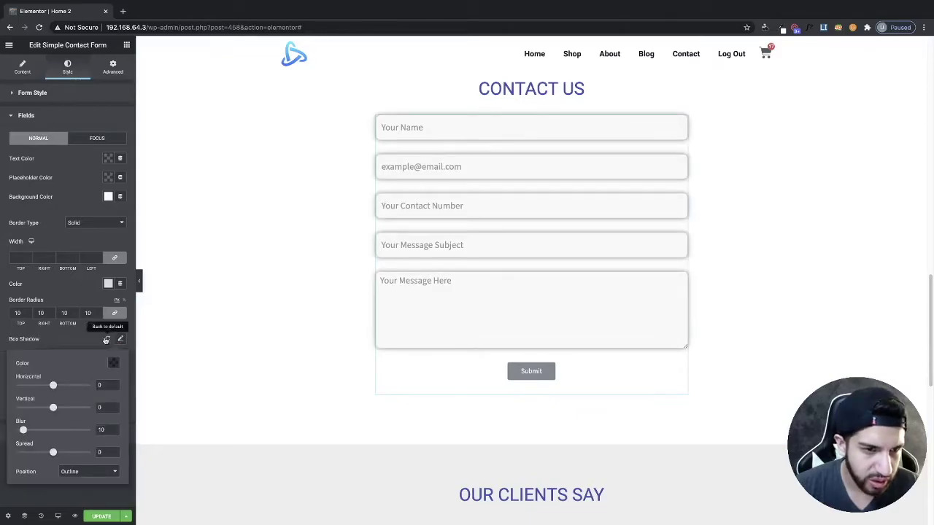
{"action": "left_click", "coordinate": [107, 339]}
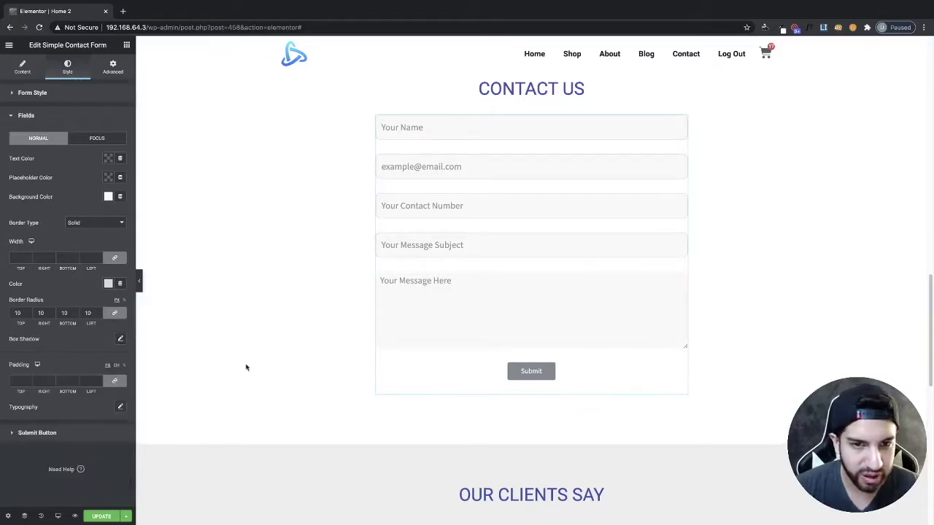
{"action": "left_click", "coordinate": [137, 279]}
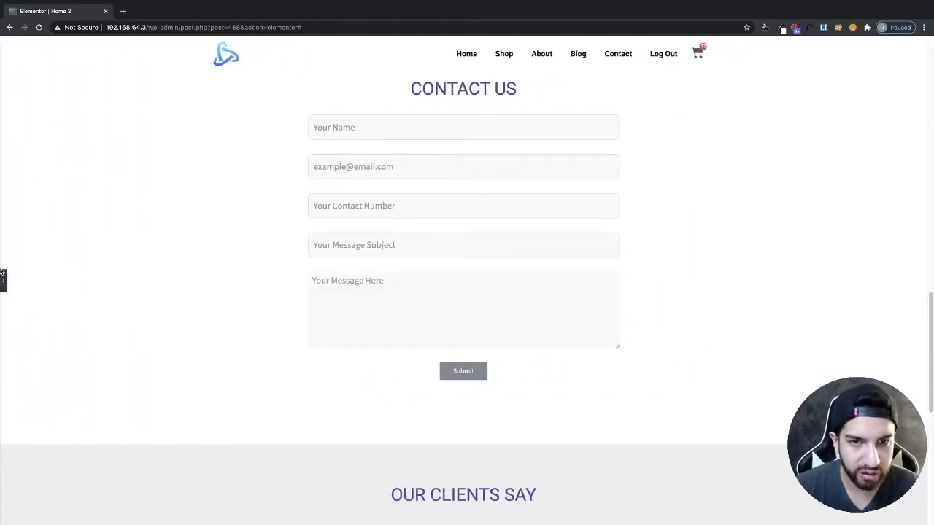
Step: Set the form fields' normal text color to the indigo palette color that matches the section headings
{"action": "left_click", "coordinate": [3, 286]}
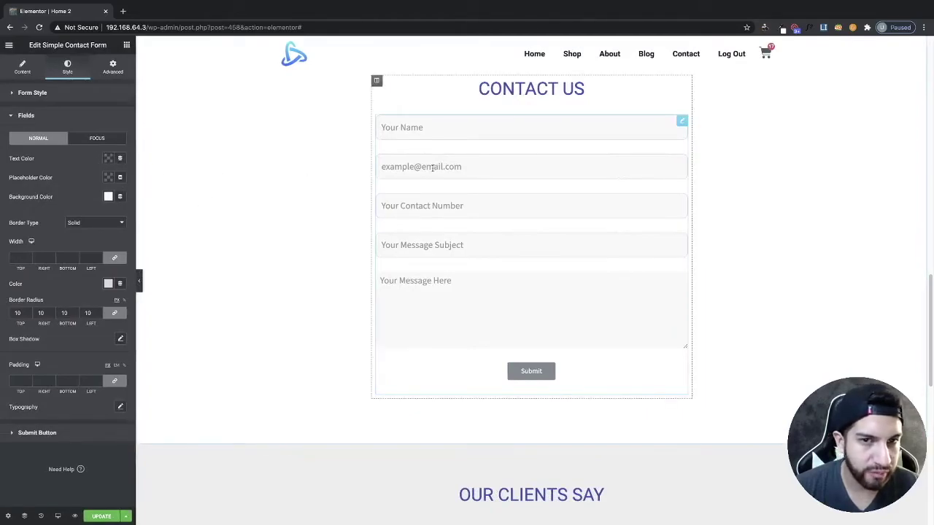
{"action": "left_click", "coordinate": [108, 159]}
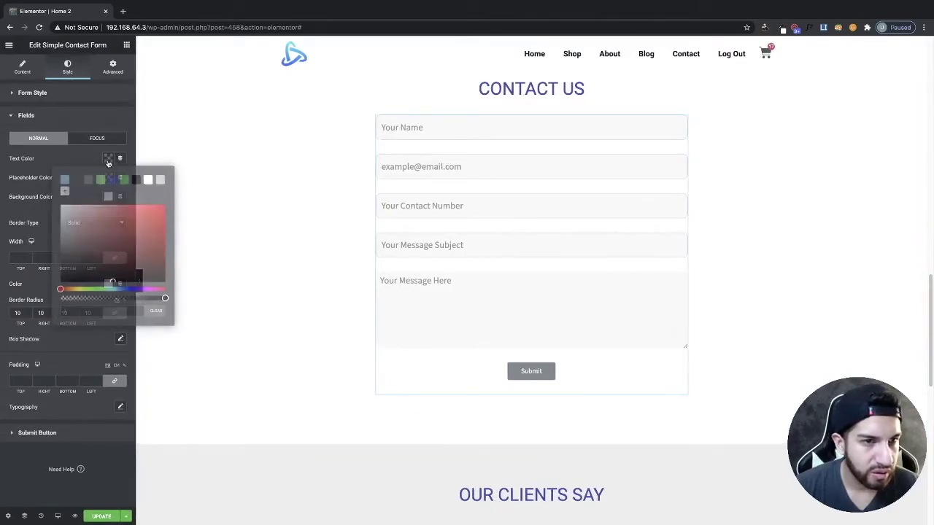
{"action": "left_click", "coordinate": [113, 180]}
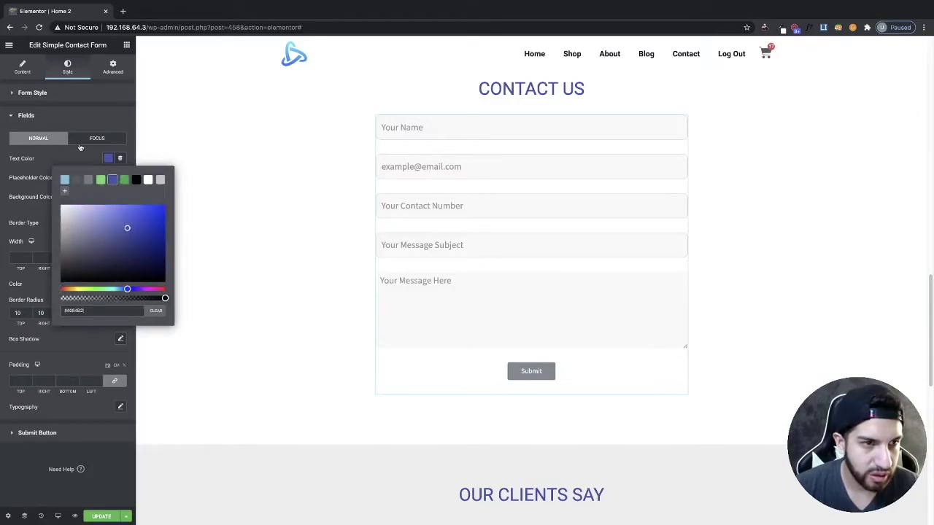
{"action": "left_click", "coordinate": [86, 139]}
{"action": "left_click", "coordinate": [48, 138]}
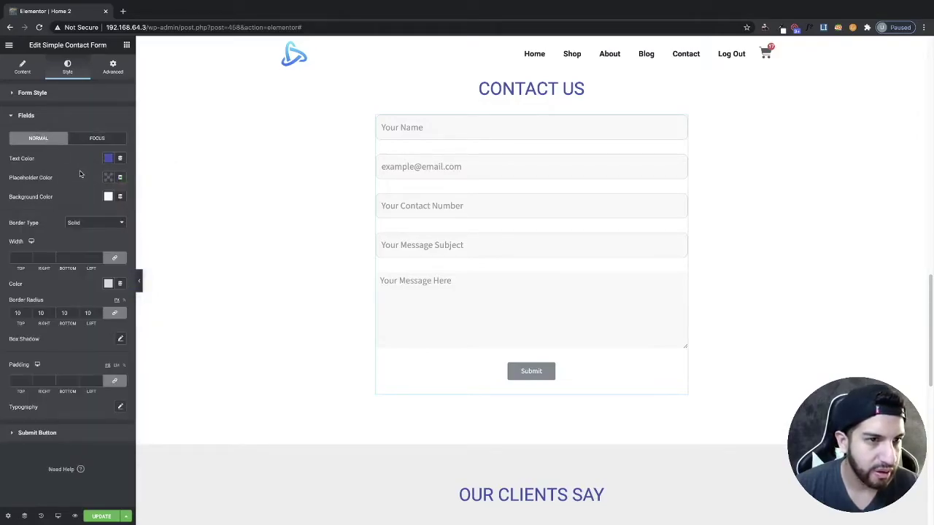
Step: Set the form fields' placeholder color to the same indigo palette color and check the form in a full-width preview
{"action": "left_click", "coordinate": [108, 178]}
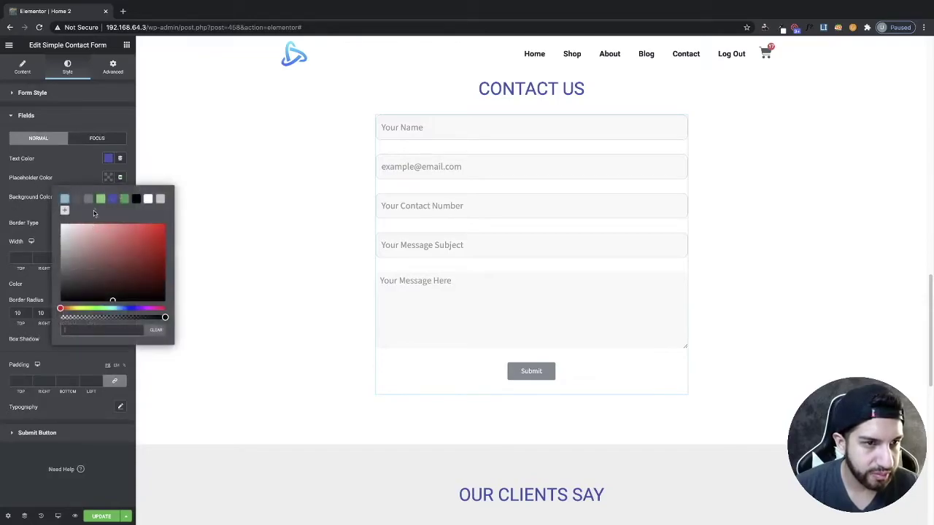
{"action": "left_click", "coordinate": [113, 199]}
{"action": "left_click", "coordinate": [265, 227]}
{"action": "left_click", "coordinate": [441, 299]}
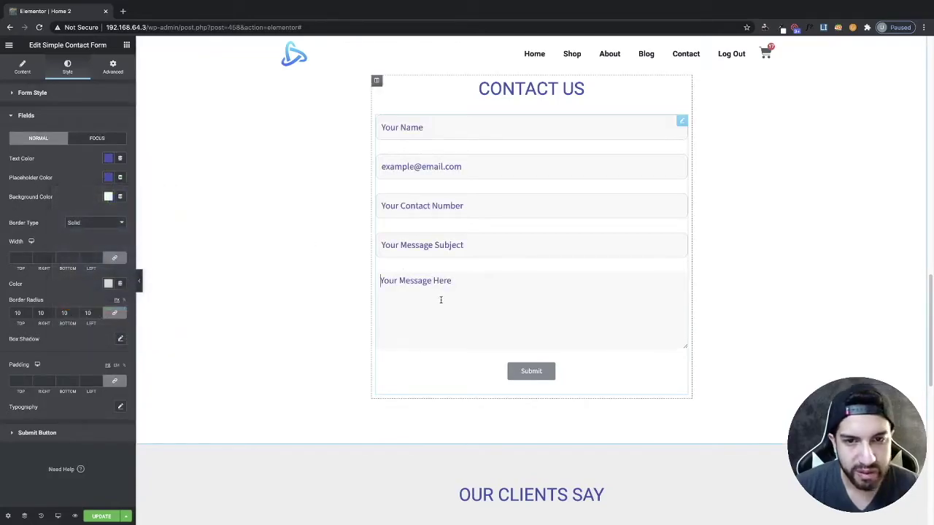
{"action": "left_click", "coordinate": [136, 276]}
{"action": "scroll", "coordinate": [317, 315], "scroll_direction": "up", "scroll_amount": 2}
{"action": "scroll", "coordinate": [316, 315], "scroll_direction": "down", "scroll_amount": 3}
{"action": "scroll", "coordinate": [317, 315], "scroll_direction": "down", "scroll_amount": 2}
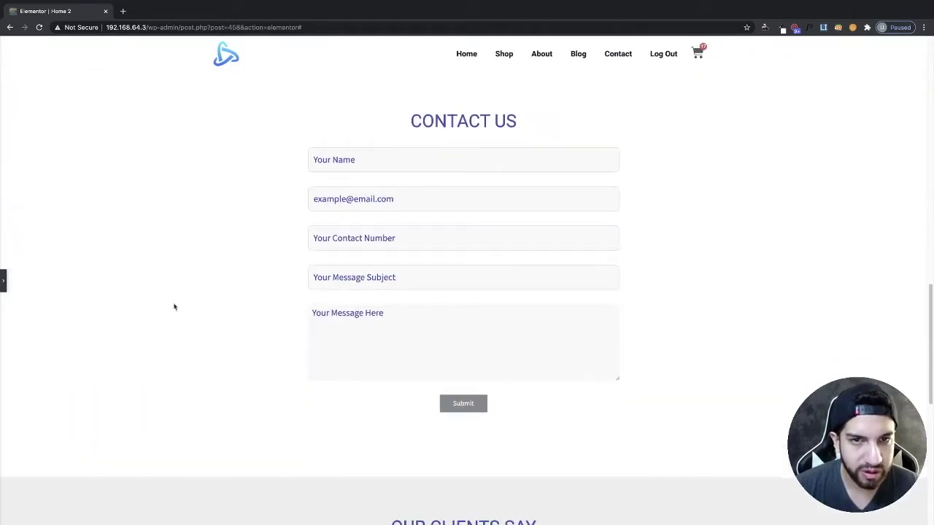
{"action": "left_click", "coordinate": [4, 282]}
{"action": "scroll", "coordinate": [492, 358], "scroll_direction": "up", "scroll_amount": 1}
{"action": "scroll", "coordinate": [547, 372], "scroll_direction": "down", "scroll_amount": 2}
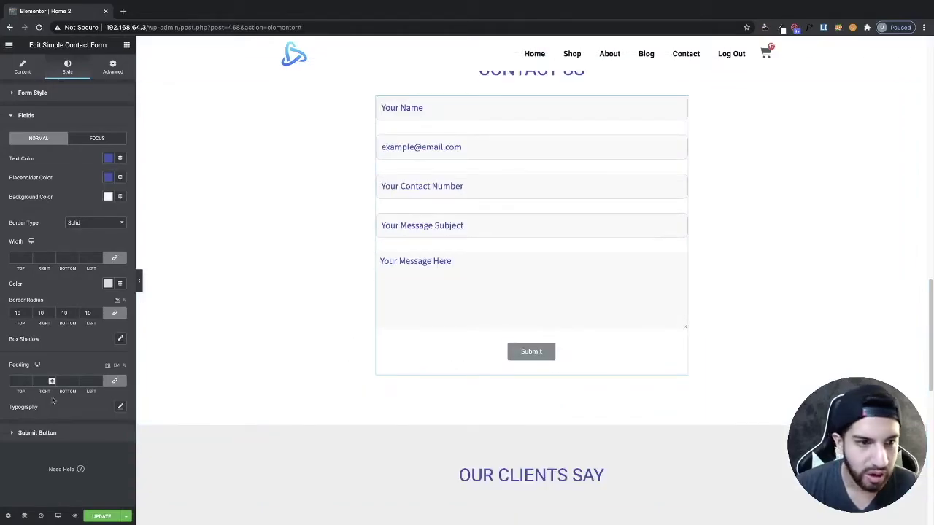
Step: Set the submit button's padding to 20 px top and bottom and 50 px left and right, with the sides unlinked
{"action": "left_click", "coordinate": [44, 432]}
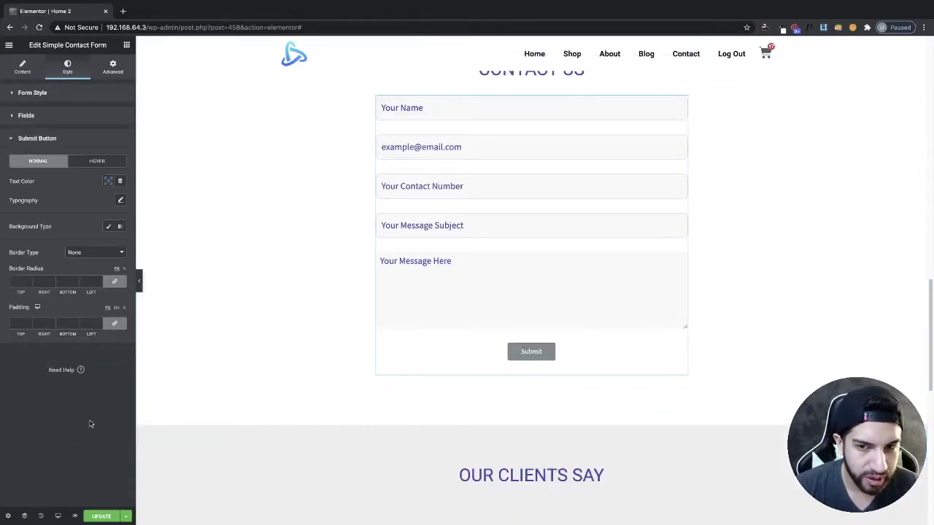
{"action": "left_click", "coordinate": [117, 325]}
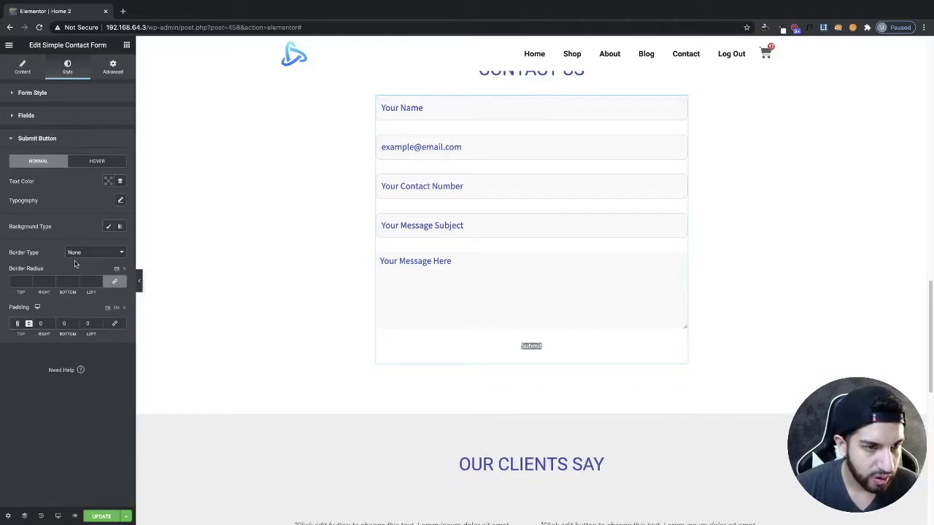
{"action": "type", "text": "30"}
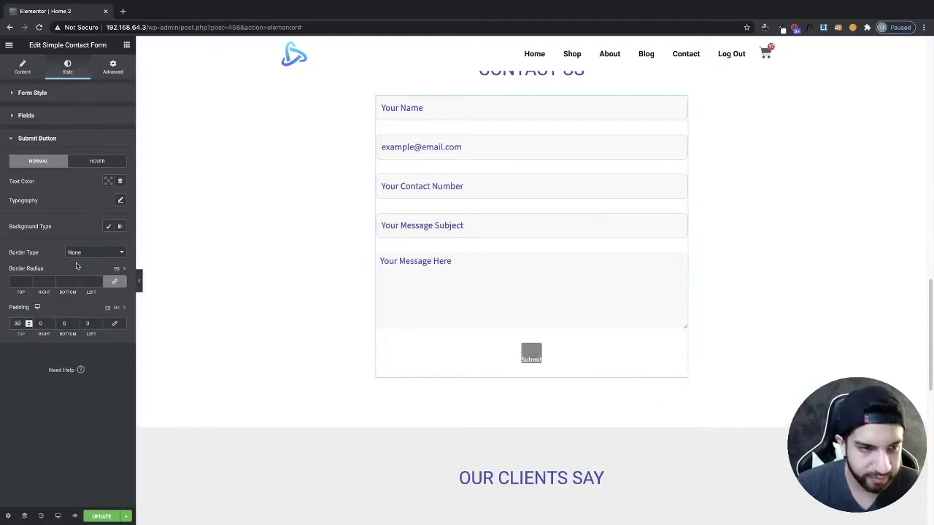
{"action": "left_click", "coordinate": [111, 324]}
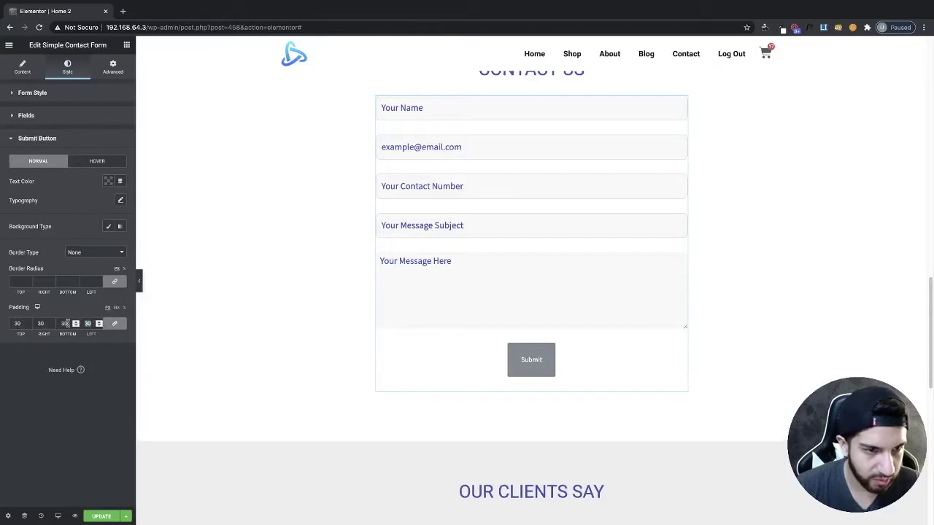
{"action": "type", "text": "20 "}
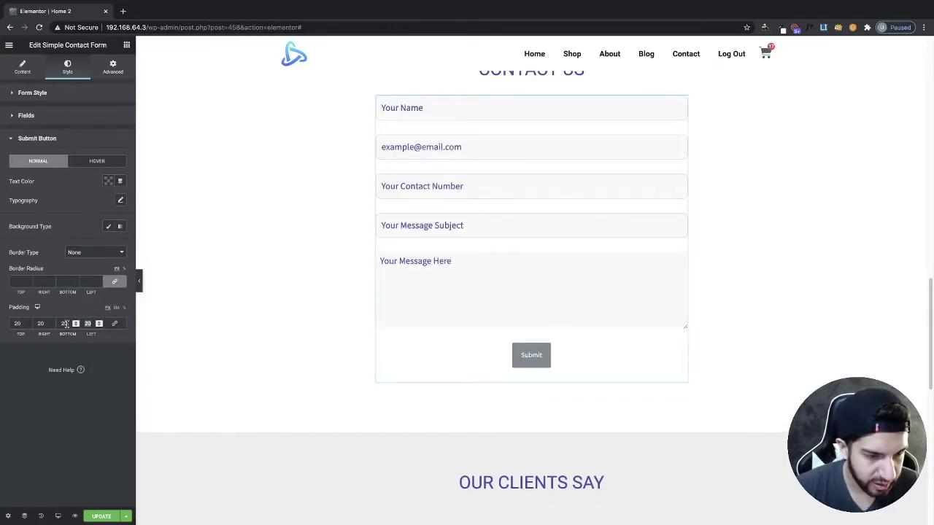
{"action": "type", "text": "50 20 "}
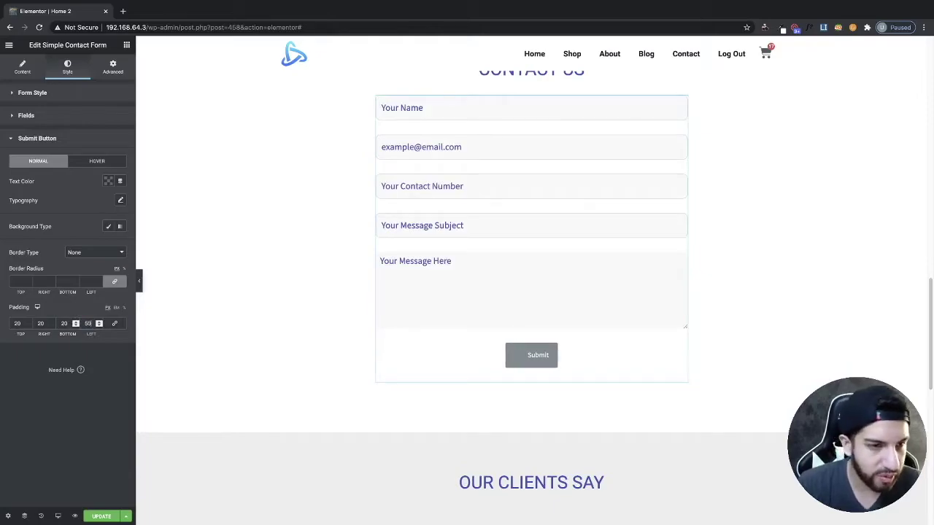
{"action": "type", "text": "50"}
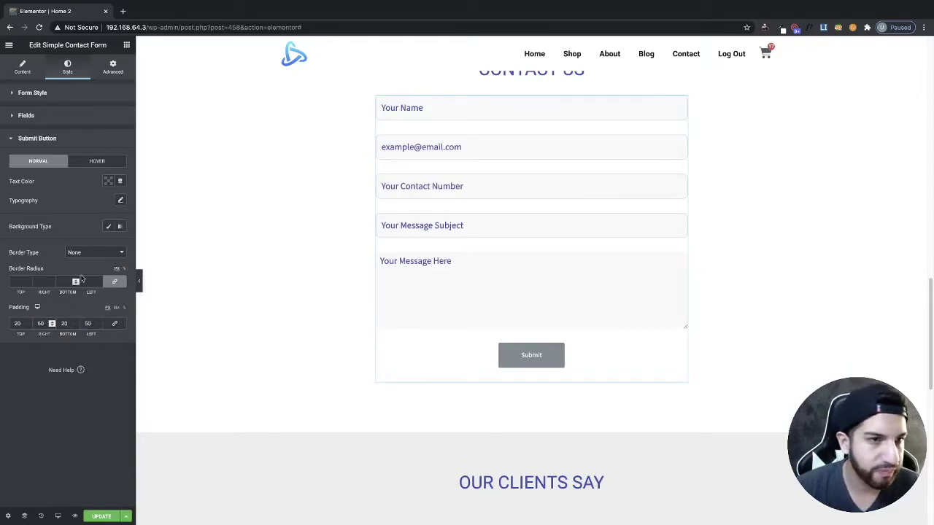
Step: Set the submit button's typography to weight 600 and size 22 px
{"action": "left_click", "coordinate": [119, 201]}
{"action": "left_click", "coordinate": [72, 280]}
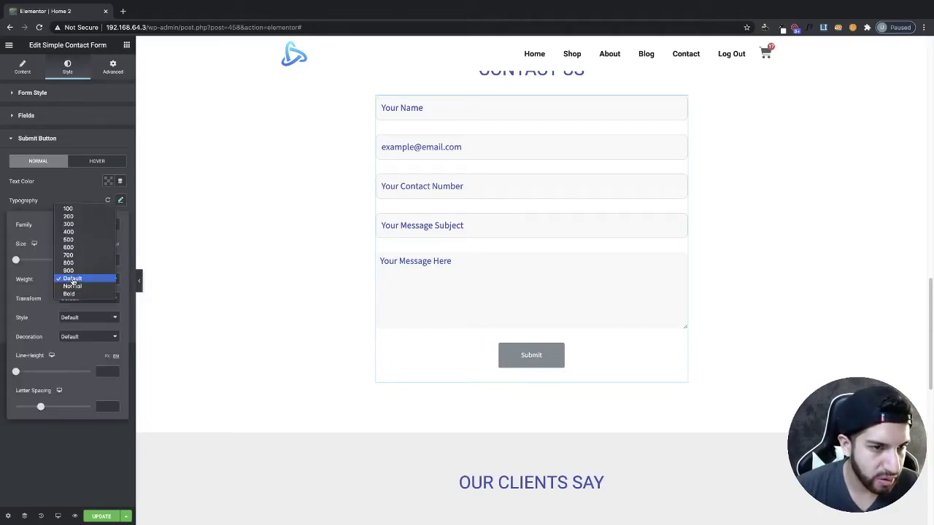
{"action": "left_click", "coordinate": [73, 249]}
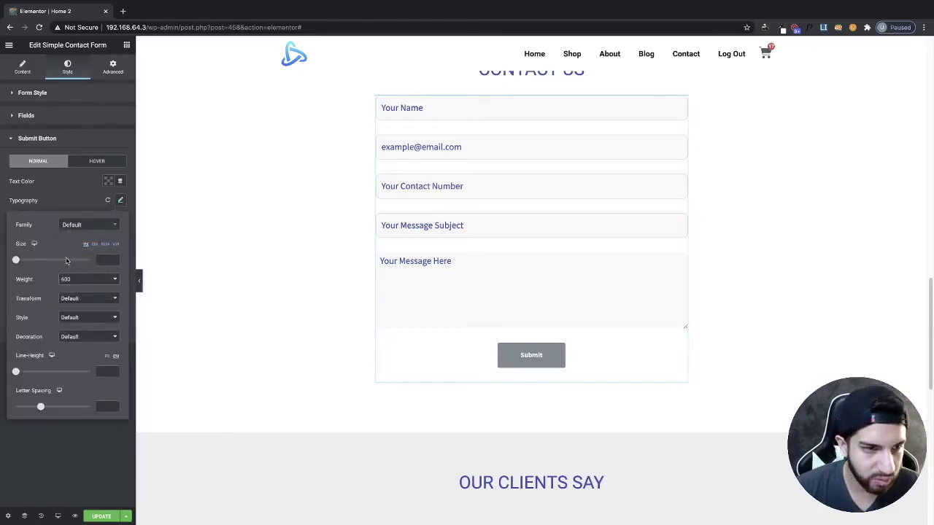
{"action": "left_click_drag", "start_coordinate": [17, 260], "coordinate": [25, 262]}
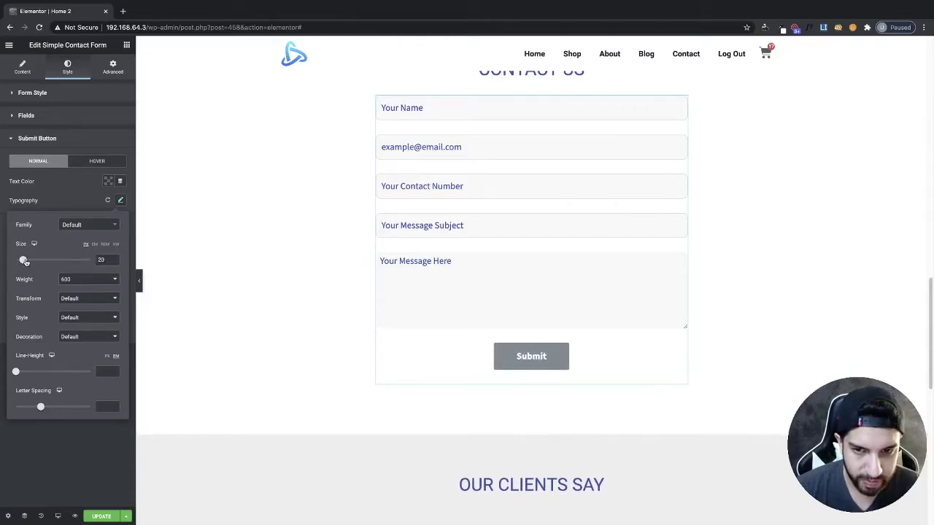
{"action": "left_click", "coordinate": [93, 186]}
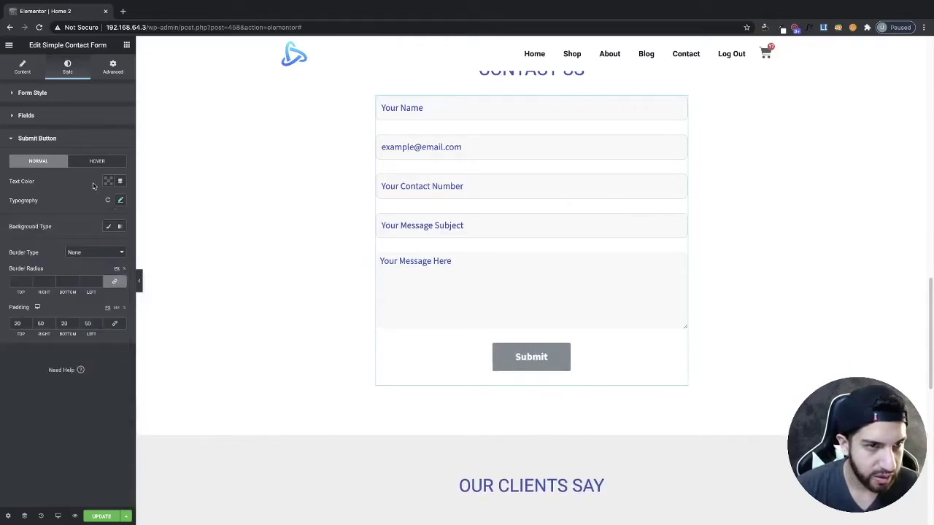
Step: Give the submit button a classic background in the indigo palette color and compare it with the section above
{"action": "left_click", "coordinate": [107, 226]}
{"action": "left_click", "coordinate": [106, 247]}
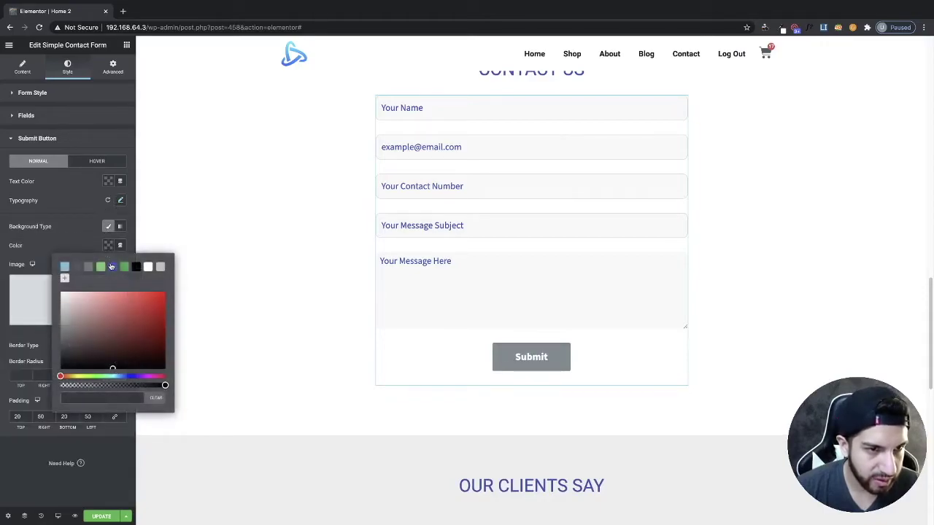
{"action": "left_click", "coordinate": [111, 269]}
{"action": "scroll", "coordinate": [304, 273], "scroll_direction": "up", "scroll_amount": 6}
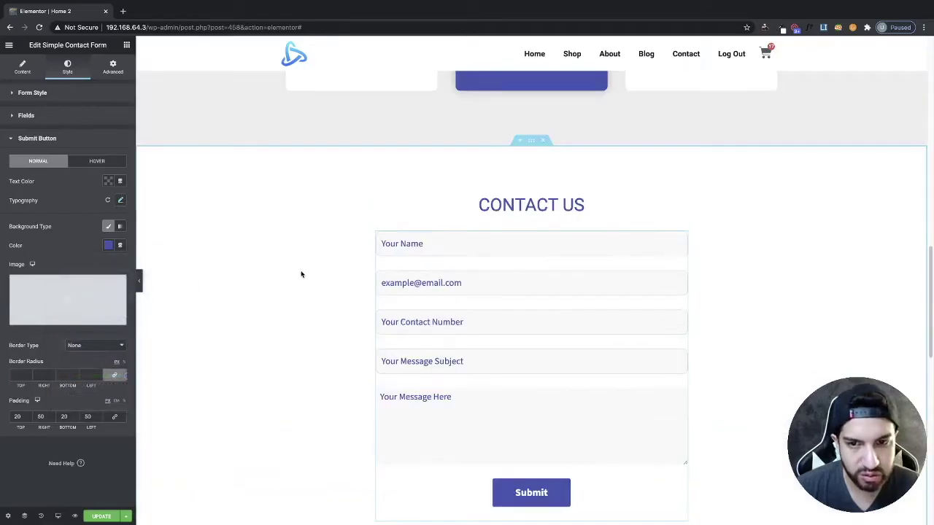
{"action": "scroll", "coordinate": [299, 272], "scroll_direction": "down", "scroll_amount": 6}
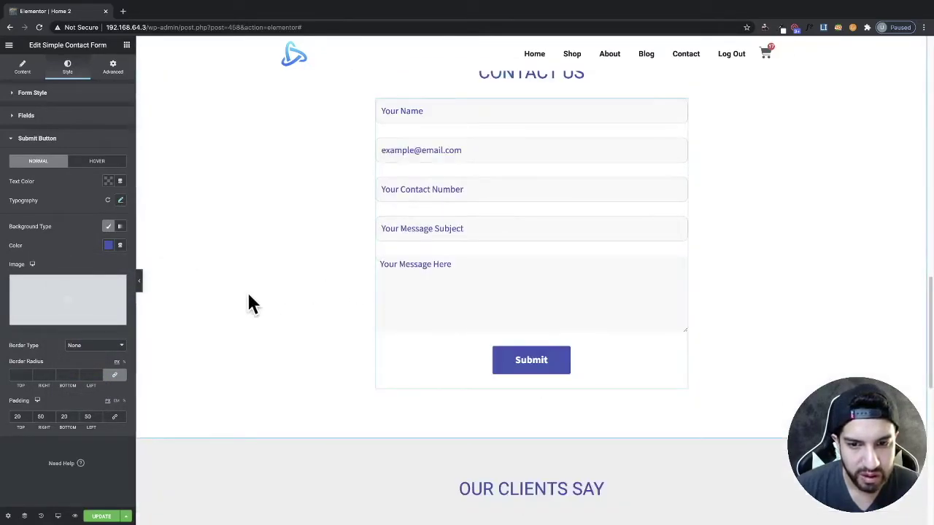
Step: Set the submit button's font weight to 400 and compare it with the rest of the page
{"action": "left_click", "coordinate": [121, 200]}
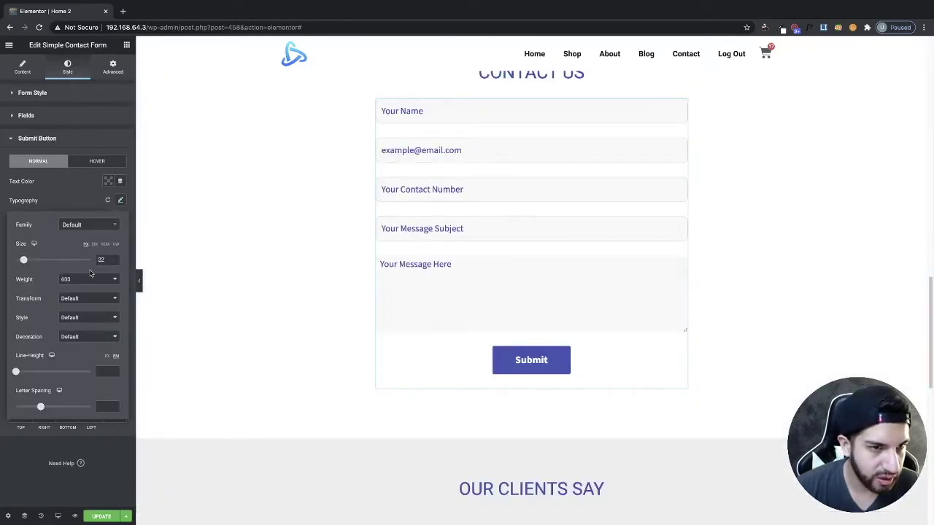
{"action": "left_click", "coordinate": [83, 280]}
{"action": "left_click", "coordinate": [84, 264]}
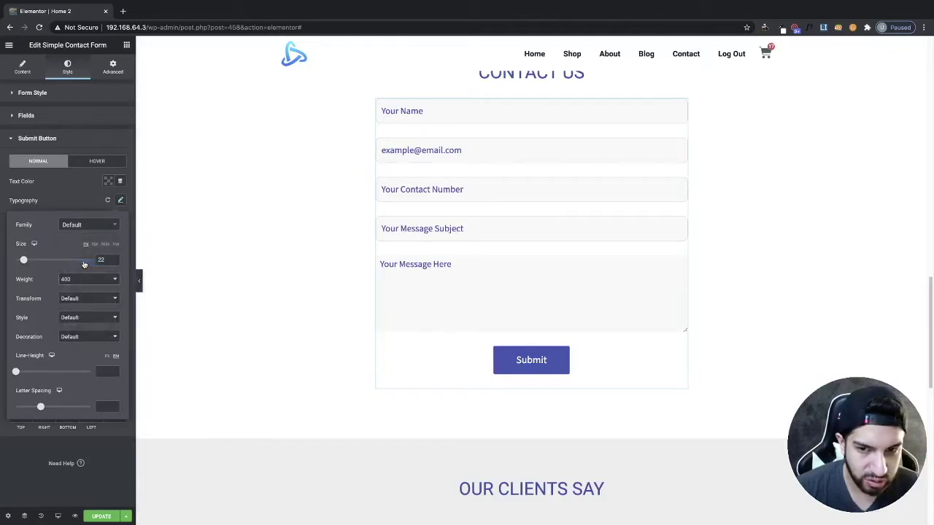
{"action": "scroll", "coordinate": [434, 303], "scroll_direction": "up", "scroll_amount": 7}
{"action": "scroll", "coordinate": [412, 304], "scroll_direction": "down", "scroll_amount": 1}
{"action": "scroll", "coordinate": [412, 304], "scroll_direction": "down", "scroll_amount": 6}
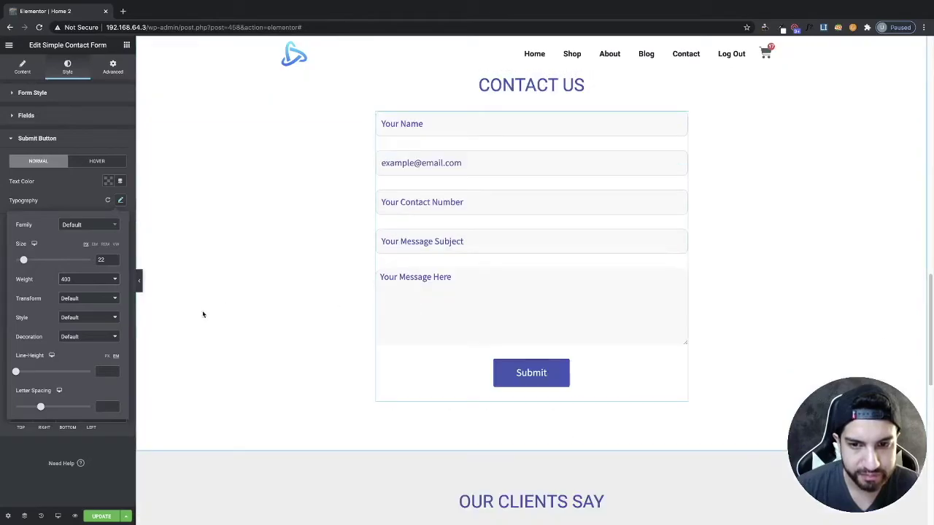
Step: Review the Contact Us section and its neighboring sections in a full-width preview without the editing panel
{"action": "scroll", "coordinate": [278, 283], "scroll_direction": "up", "scroll_amount": 2}
{"action": "scroll", "coordinate": [219, 292], "scroll_direction": "down", "scroll_amount": 1}
{"action": "left_click", "coordinate": [136, 282]}
{"action": "scroll", "coordinate": [317, 288], "scroll_direction": "down", "scroll_amount": 6}
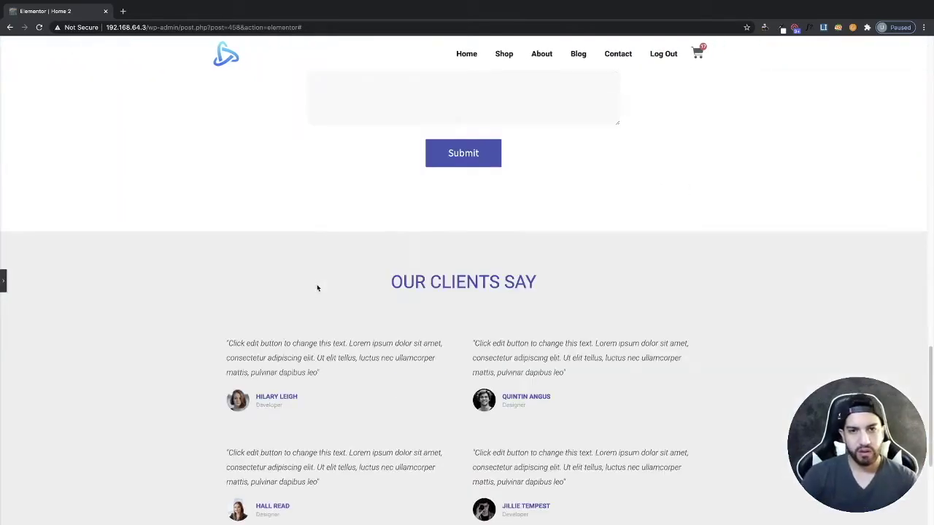
{"action": "scroll", "coordinate": [236, 290], "scroll_direction": "up", "scroll_amount": 5}
{"action": "scroll", "coordinate": [229, 285], "scroll_direction": "down", "scroll_amount": 1}
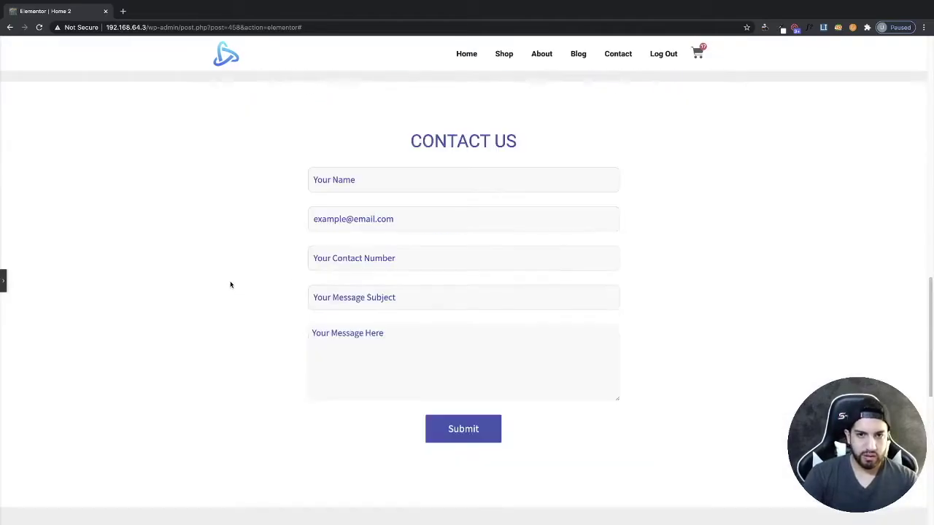
{"action": "left_click", "coordinate": [2, 284]}
{"action": "scroll", "coordinate": [602, 231], "scroll_direction": "down", "scroll_amount": 2}
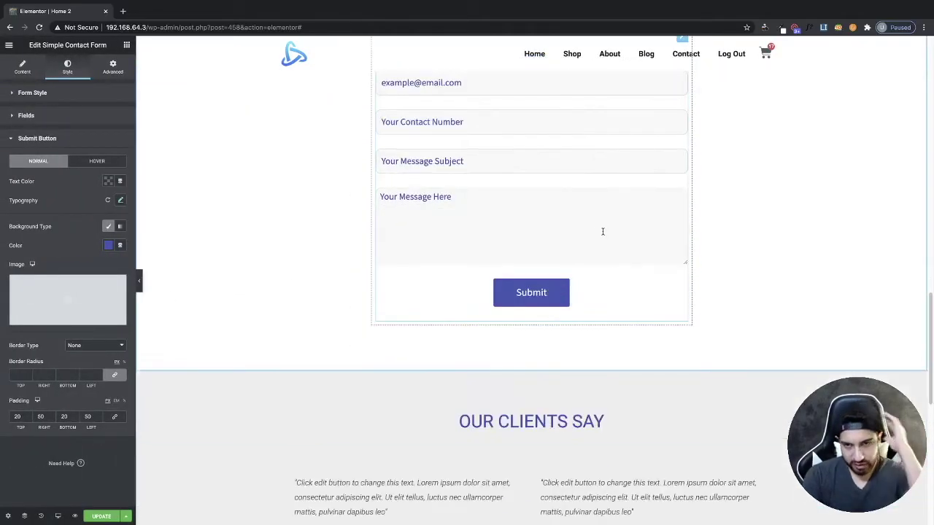
{"action": "scroll", "coordinate": [603, 232], "scroll_direction": "up", "scroll_amount": 1}
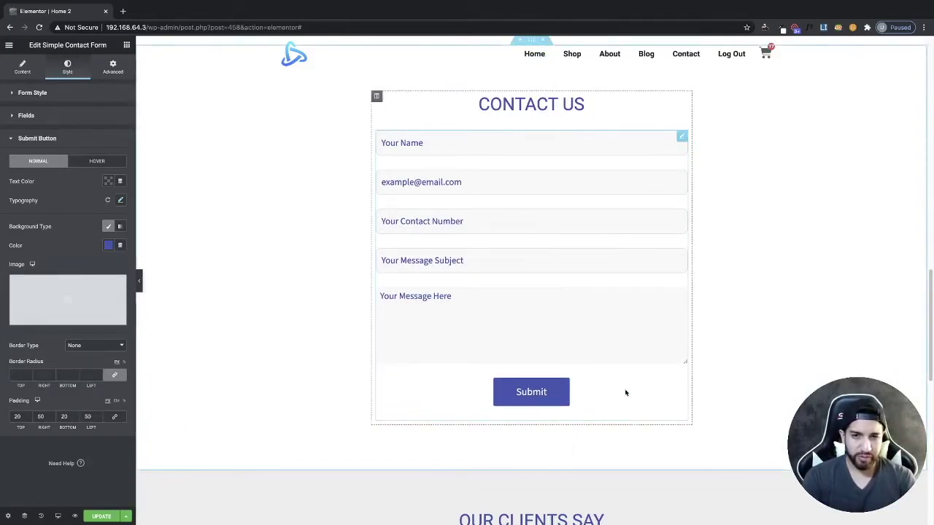
Step: Check the contact form's layout in the tablet and mobile responsive previews
{"action": "left_click", "coordinate": [58, 515]}
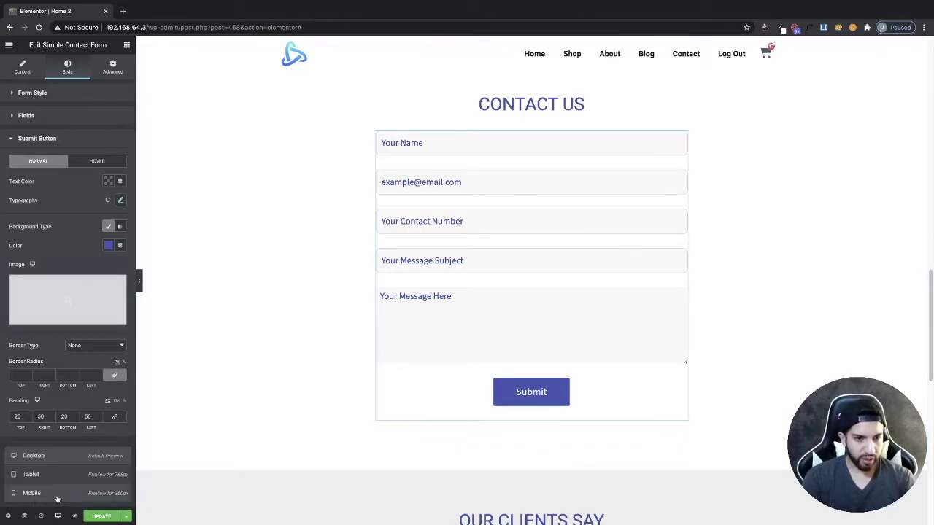
{"action": "left_click", "coordinate": [58, 483]}
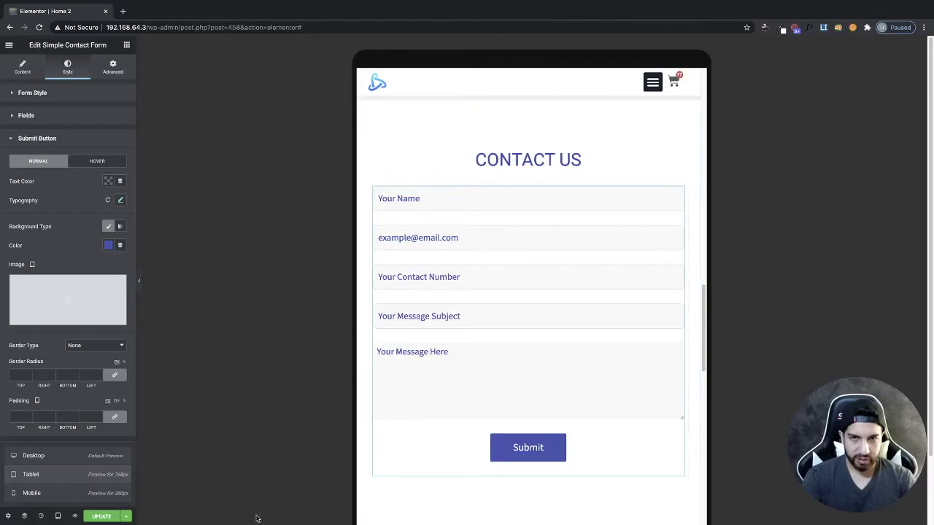
{"action": "left_click", "coordinate": [61, 494]}
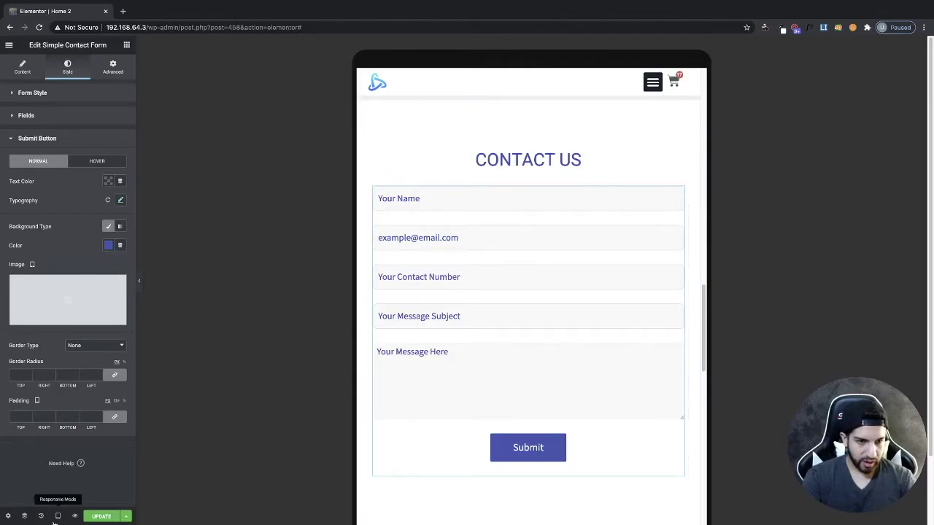
{"action": "left_click", "coordinate": [57, 515]}
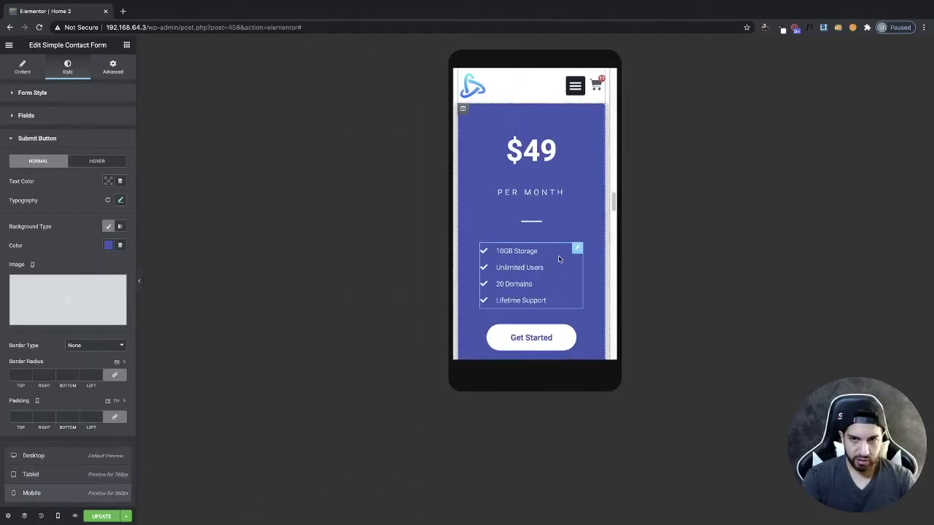
{"action": "scroll", "coordinate": [556, 260], "scroll_direction": "down", "scroll_amount": 10}
{"action": "scroll", "coordinate": [537, 269], "scroll_direction": "down", "scroll_amount": 5}
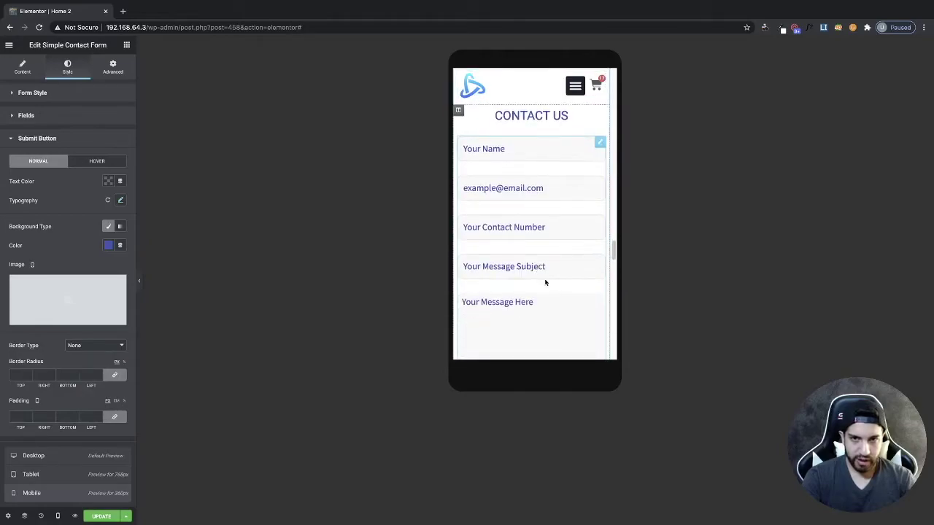
{"action": "scroll", "coordinate": [542, 303], "scroll_direction": "down", "scroll_amount": 2}
{"action": "scroll", "coordinate": [542, 307], "scroll_direction": "up", "scroll_amount": 5}
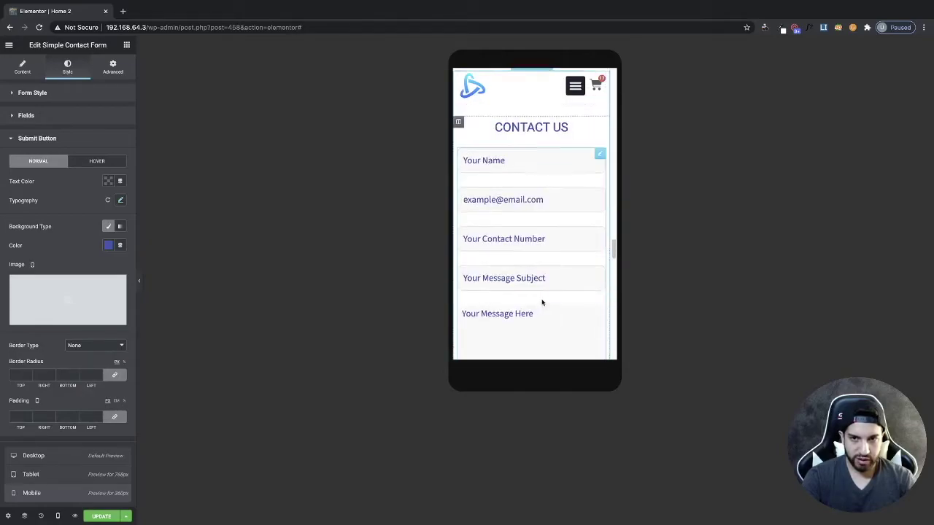
Step: Switch the responsive preview back to desktop and return to the Contact Us section
{"action": "scroll", "coordinate": [529, 299], "scroll_direction": "down", "scroll_amount": 1}
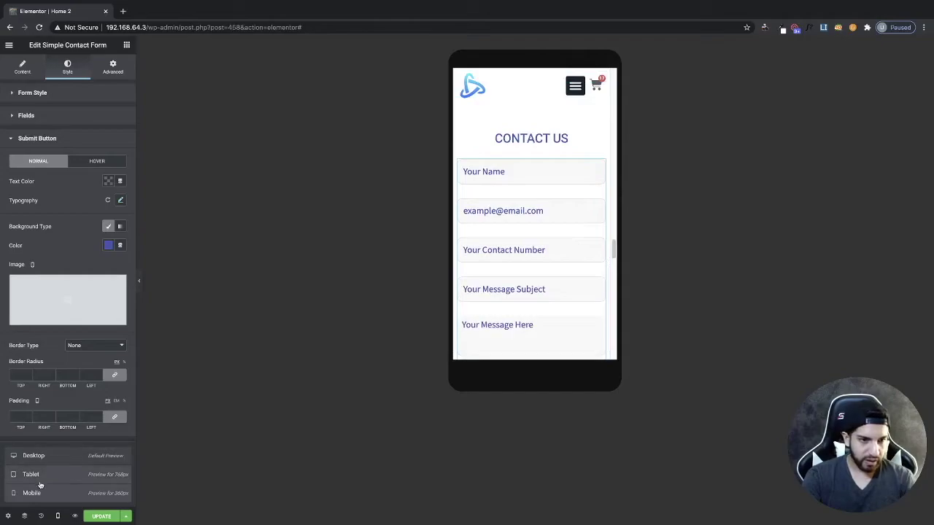
{"action": "left_click", "coordinate": [29, 455]}
{"action": "scroll", "coordinate": [626, 183], "scroll_direction": "up", "scroll_amount": 10}
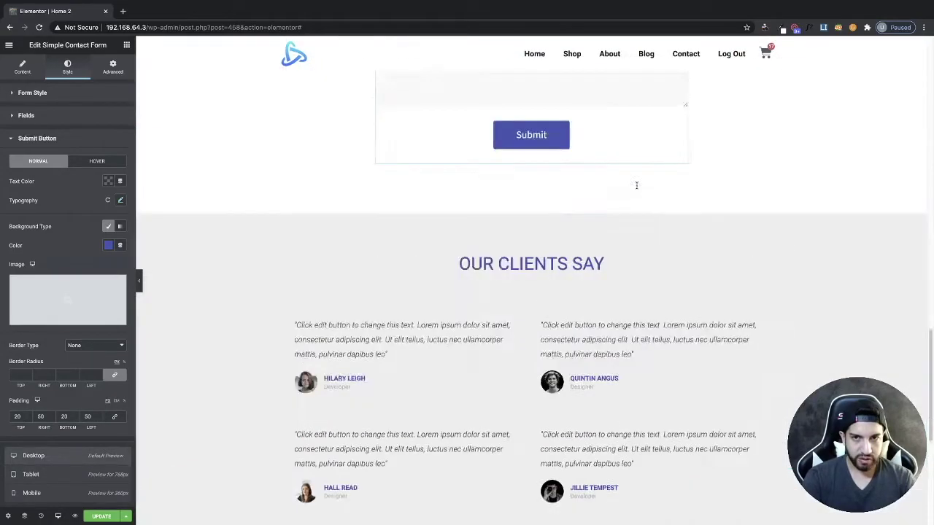
{"action": "scroll", "coordinate": [510, 234], "scroll_direction": "down", "scroll_amount": 1}
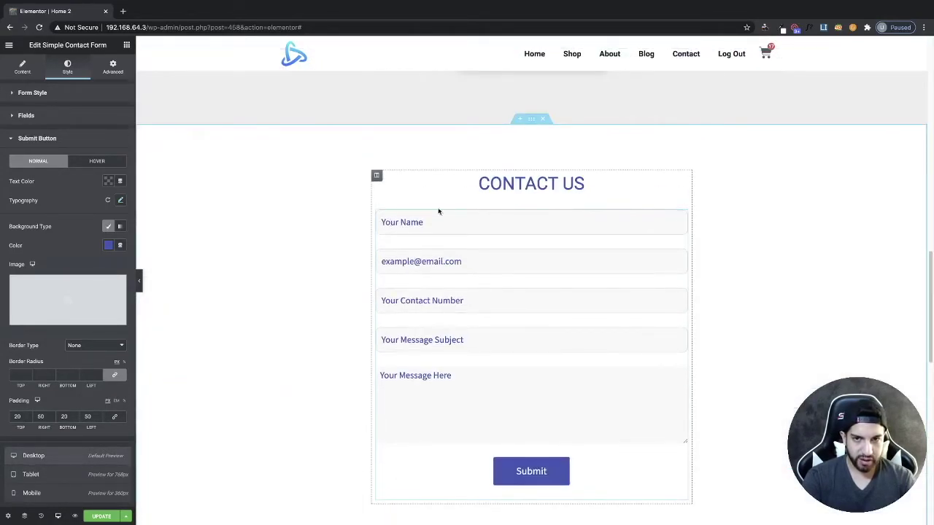
Step: Set the Contact Us form column's background type to classic and enable a box shadow on its border
{"action": "left_click", "coordinate": [377, 175]}
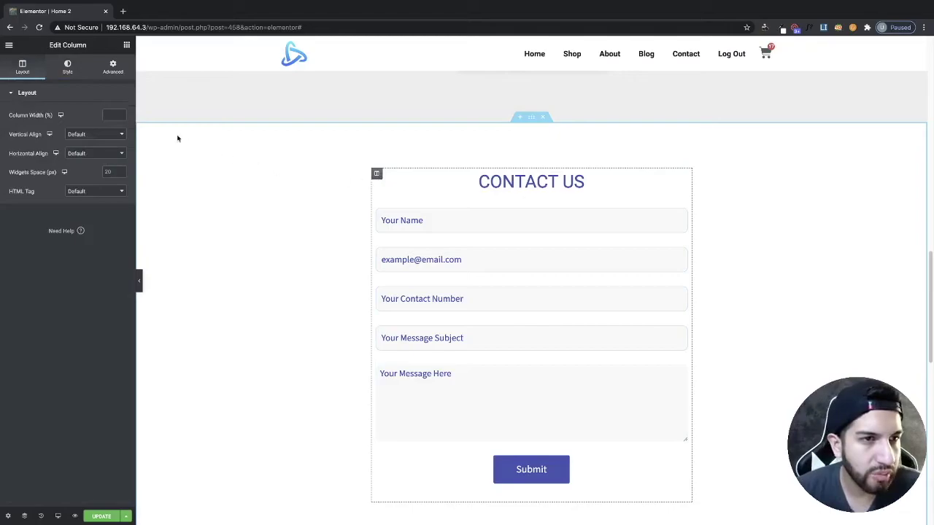
{"action": "left_click", "coordinate": [113, 66]}
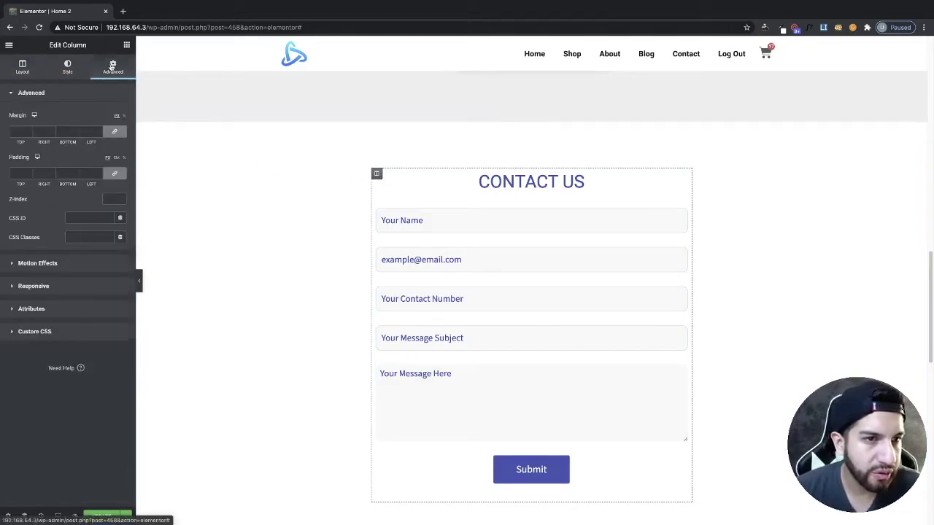
{"action": "left_click", "coordinate": [82, 73]}
{"action": "left_click", "coordinate": [96, 137]}
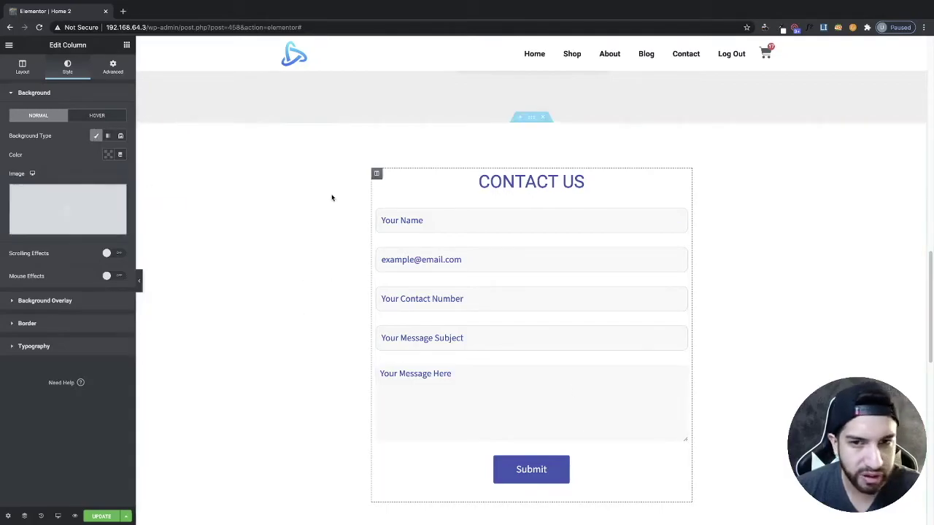
{"action": "left_click", "coordinate": [27, 323]}
{"action": "left_click", "coordinate": [121, 243]}
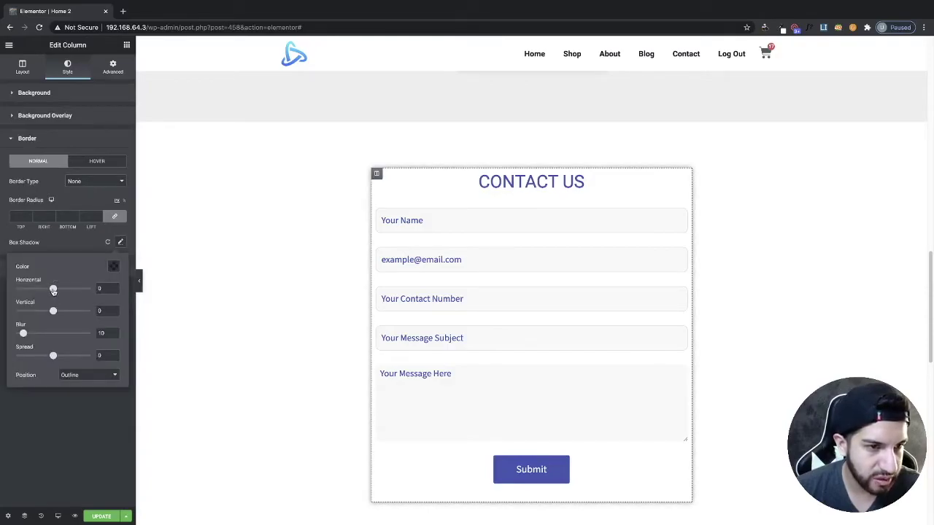
Step: Color the column's box shadow with the indigo palette color at about 0.2 opacity and check it without the editing panel
{"action": "left_click", "coordinate": [111, 267]}
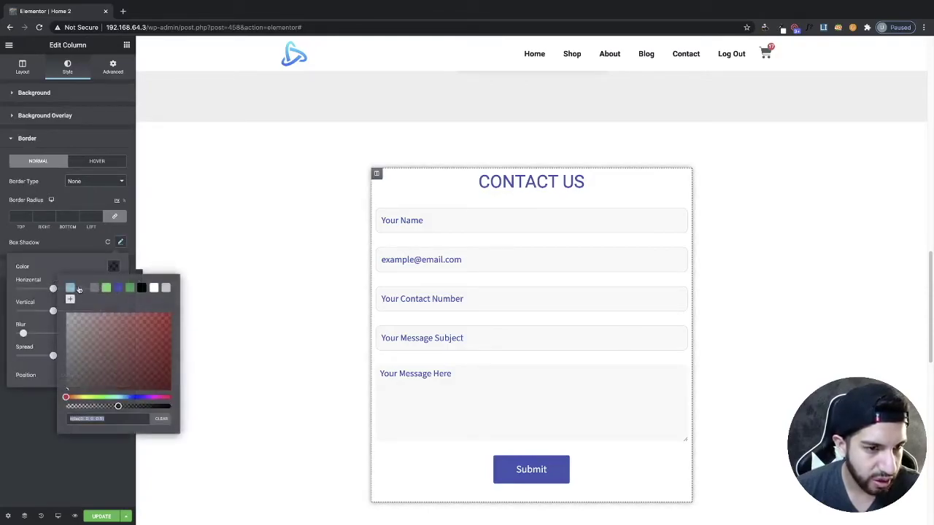
{"action": "left_click_drag", "start_coordinate": [118, 406], "coordinate": [80, 406]}
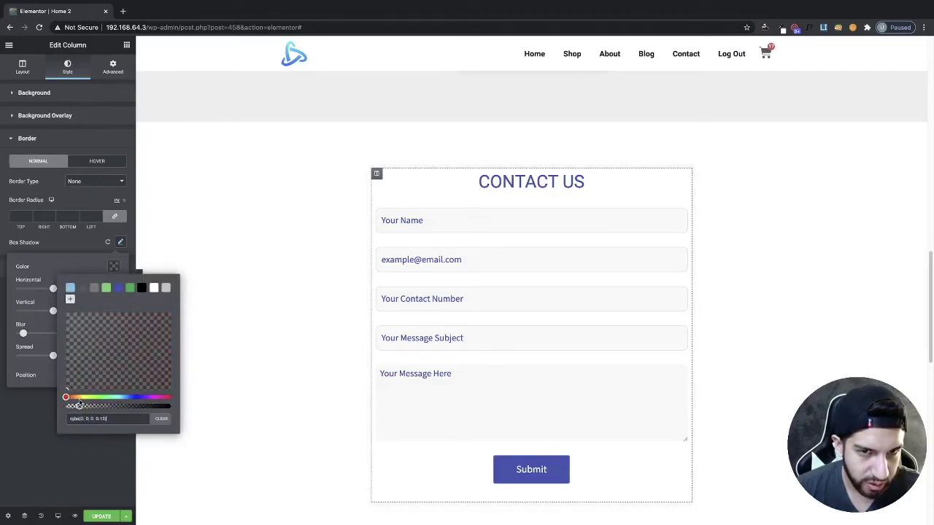
{"action": "left_click", "coordinate": [119, 288]}
{"action": "left_click_drag", "start_coordinate": [99, 406], "coordinate": [92, 407]}
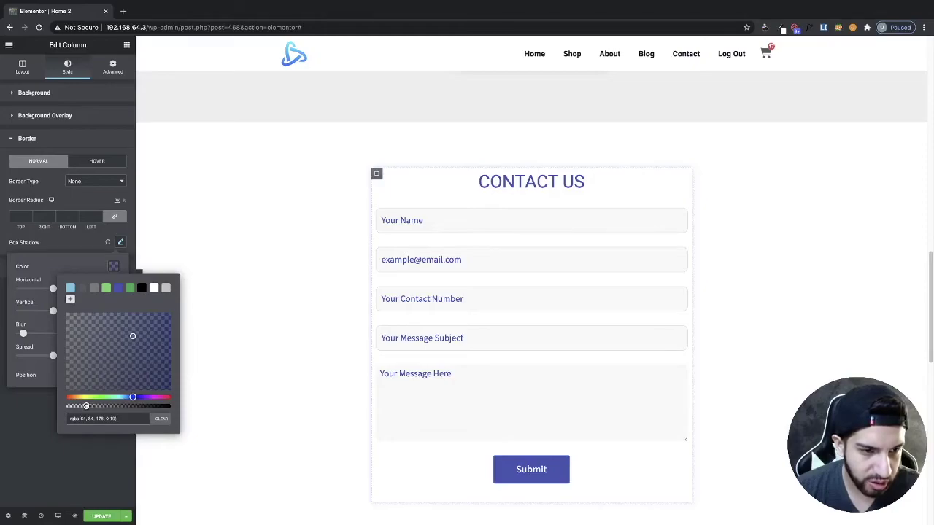
{"action": "left_click", "coordinate": [2, 419]}
{"action": "left_click", "coordinate": [138, 280]}
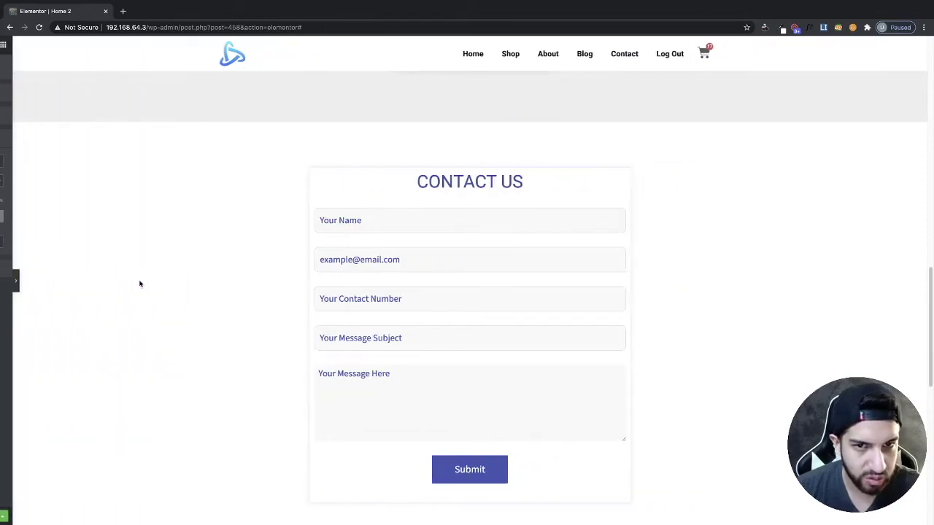
{"action": "left_click", "coordinate": [3, 280]}
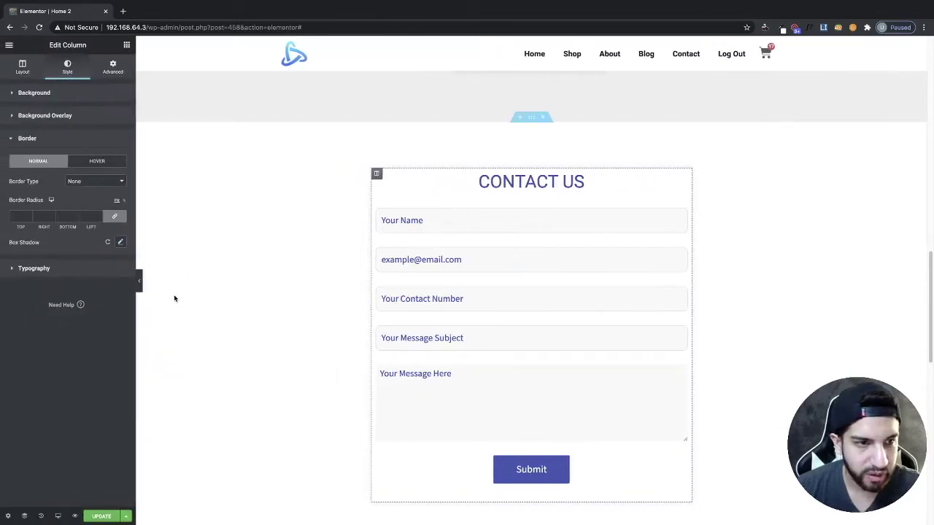
Step: Set the form column's border radius to 10 px on all corners and check it in the full-width preview
{"action": "left_click", "coordinate": [70, 95]}
{"action": "left_click", "coordinate": [66, 319]}
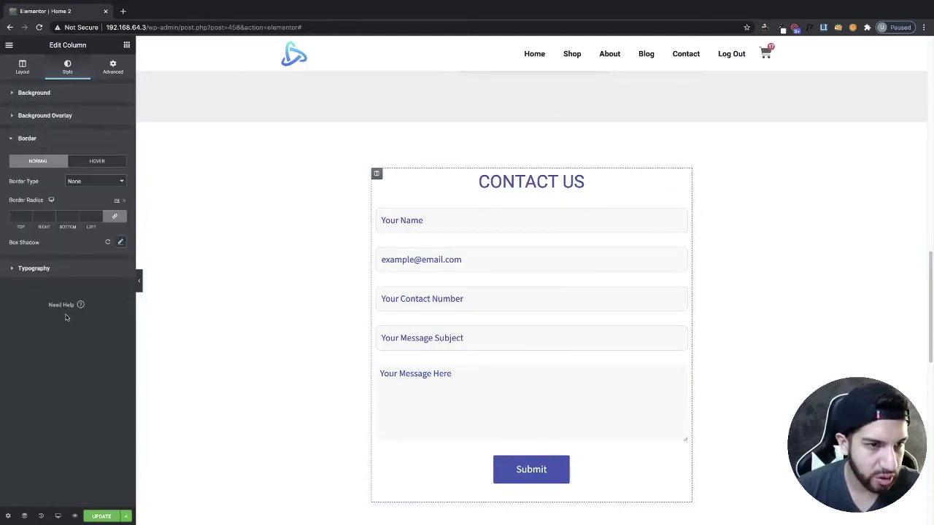
{"action": "left_click", "coordinate": [49, 217]}
{"action": "type", "text": "10"}
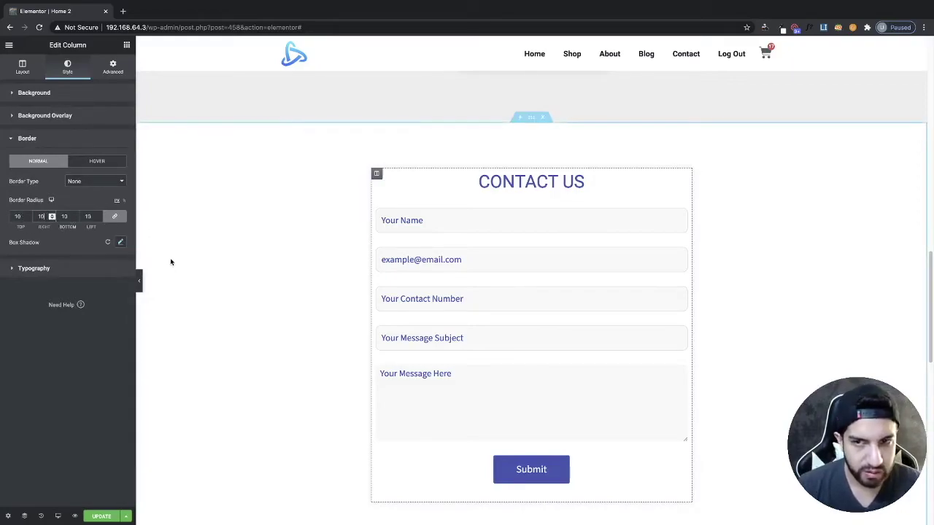
{"action": "left_click", "coordinate": [139, 286]}
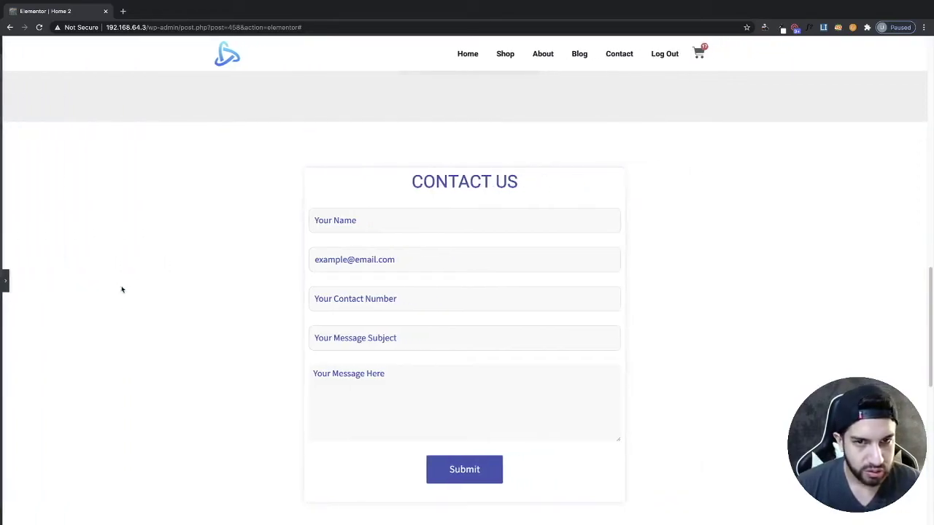
{"action": "left_click", "coordinate": [3, 279]}
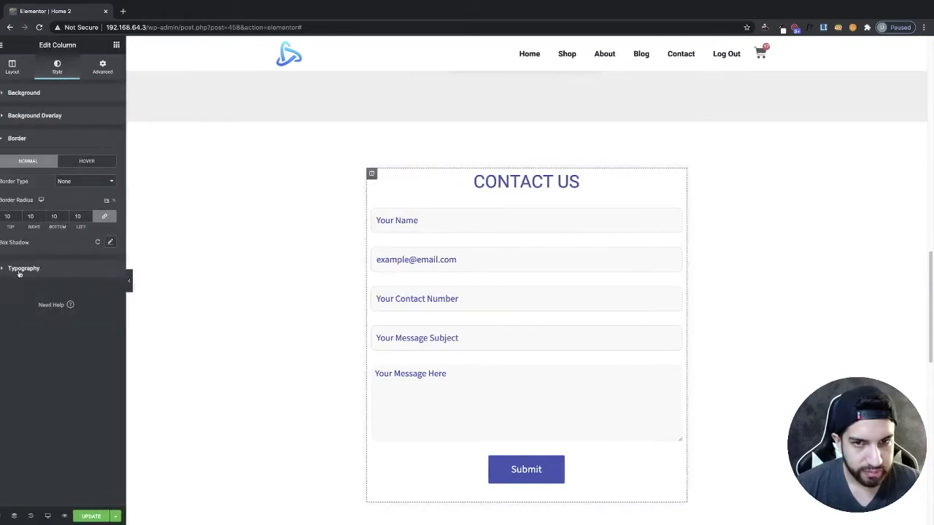
Step: Set the form column's padding to 50 px on all four sides with linked values
{"action": "left_click", "coordinate": [98, 93]}
{"action": "left_click", "coordinate": [113, 68]}
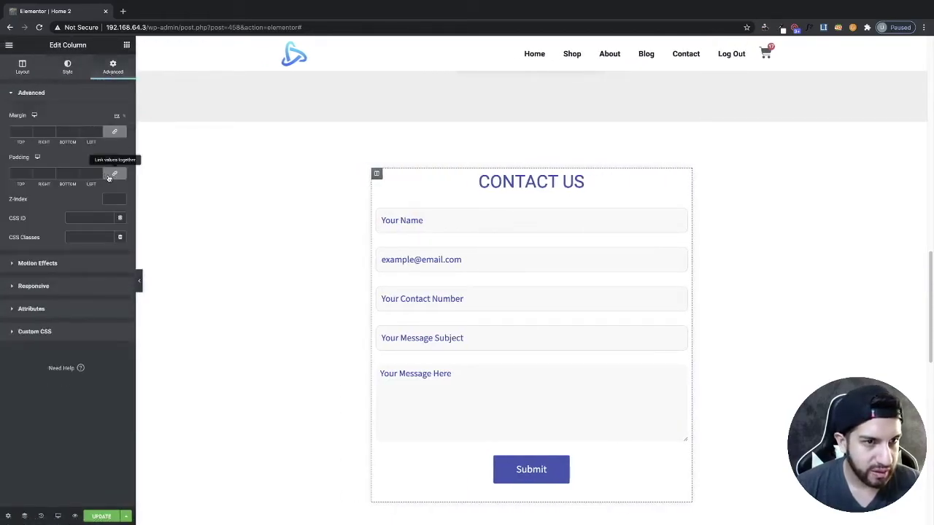
{"action": "left_click", "coordinate": [115, 173]}
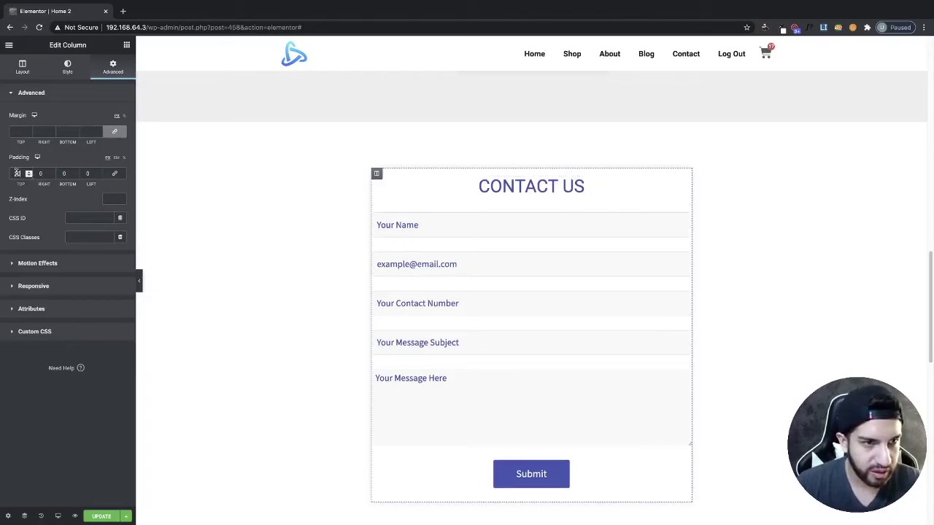
{"action": "left_click", "coordinate": [113, 174]}
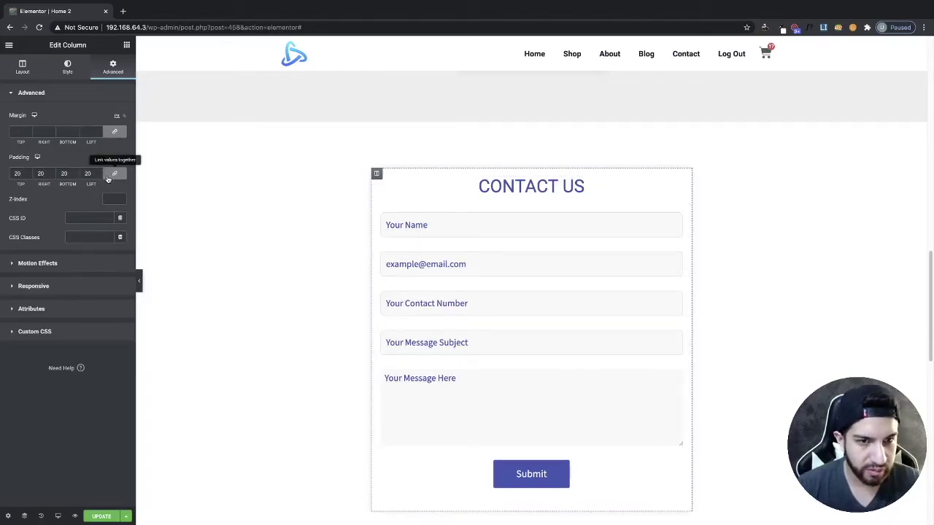
{"action": "type", "text": "30"}
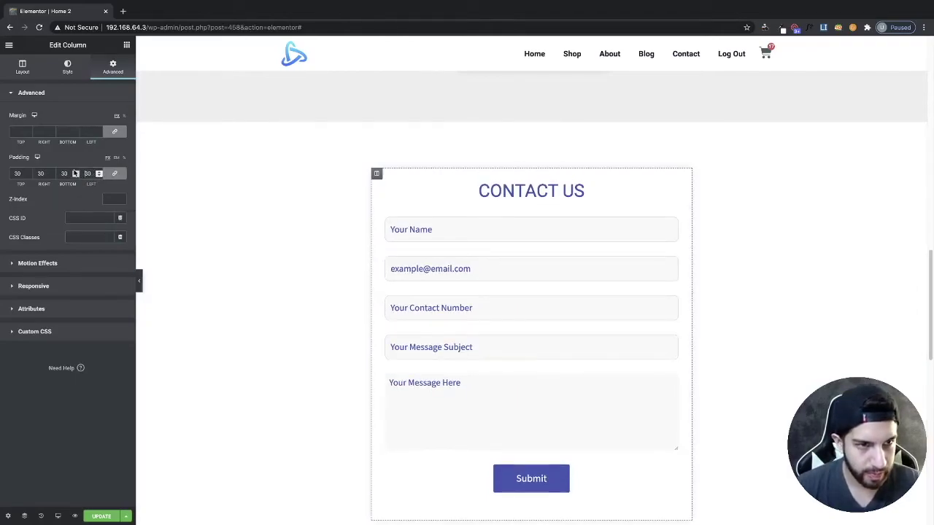
{"action": "key", "text": "BackSpace"}
{"action": "key", "text": "BackSpace"}
{"action": "type", "text": "50"}
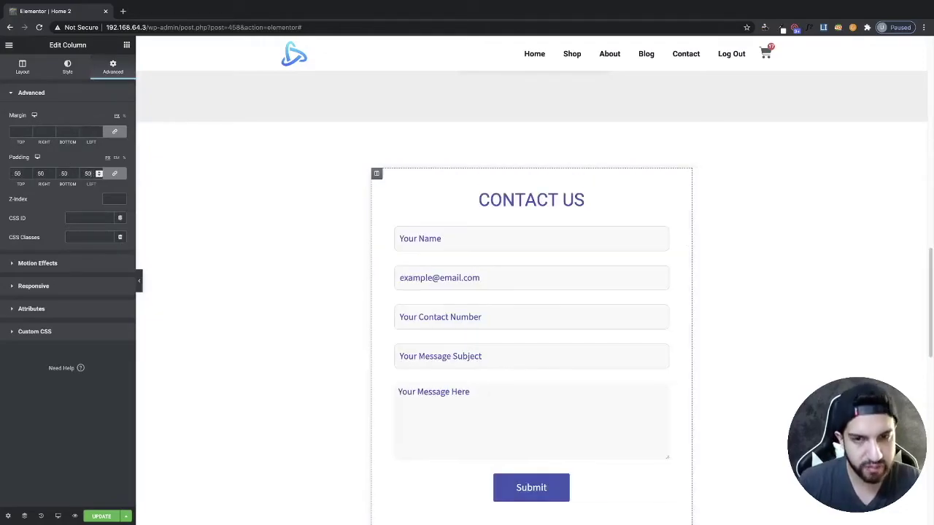
Step: Review the padded Contact Us card and its surrounding sections in the full-width preview
{"action": "left_click", "coordinate": [139, 283]}
{"action": "scroll", "coordinate": [492, 298], "scroll_direction": "down", "scroll_amount": 3}
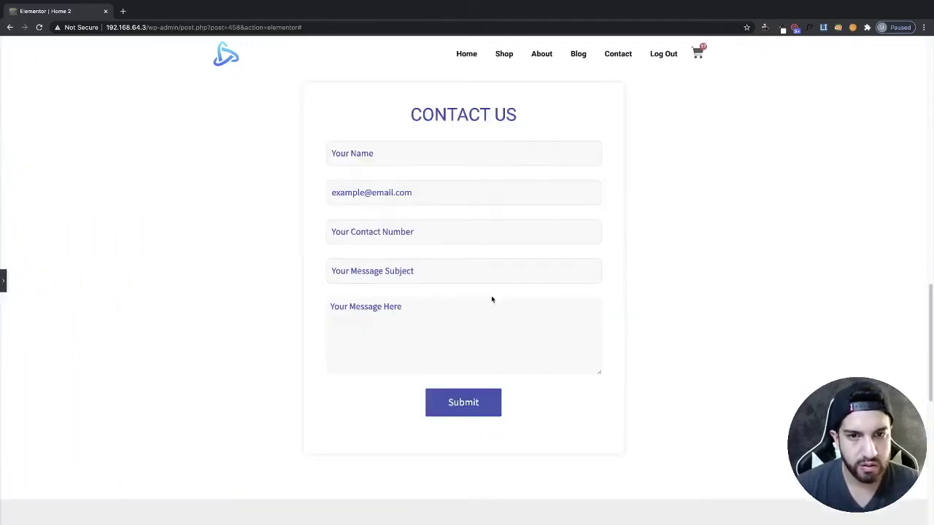
{"action": "scroll", "coordinate": [530, 312], "scroll_direction": "up", "scroll_amount": 4}
{"action": "scroll", "coordinate": [611, 328], "scroll_direction": "down", "scroll_amount": 1}
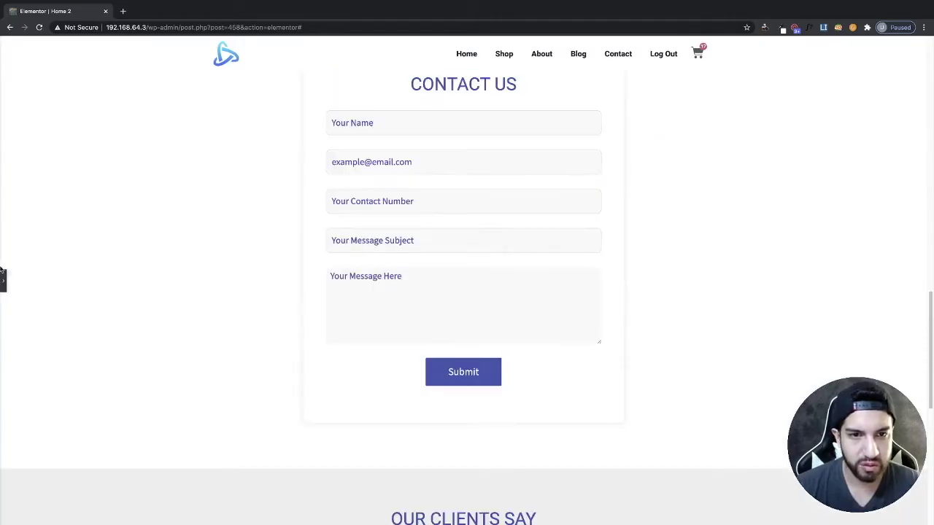
{"action": "left_click", "coordinate": [3, 280]}
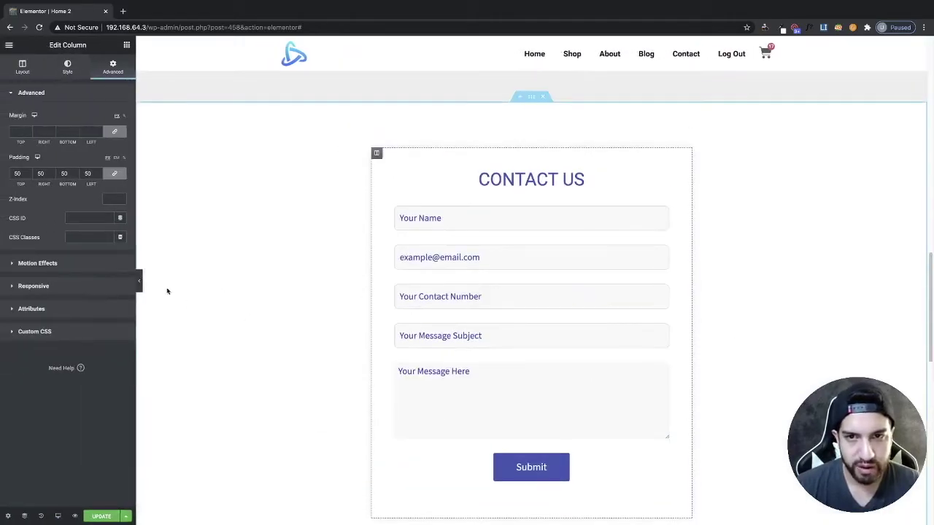
{"action": "left_click", "coordinate": [139, 281]}
{"action": "scroll", "coordinate": [708, 411], "scroll_direction": "down", "scroll_amount": 2}
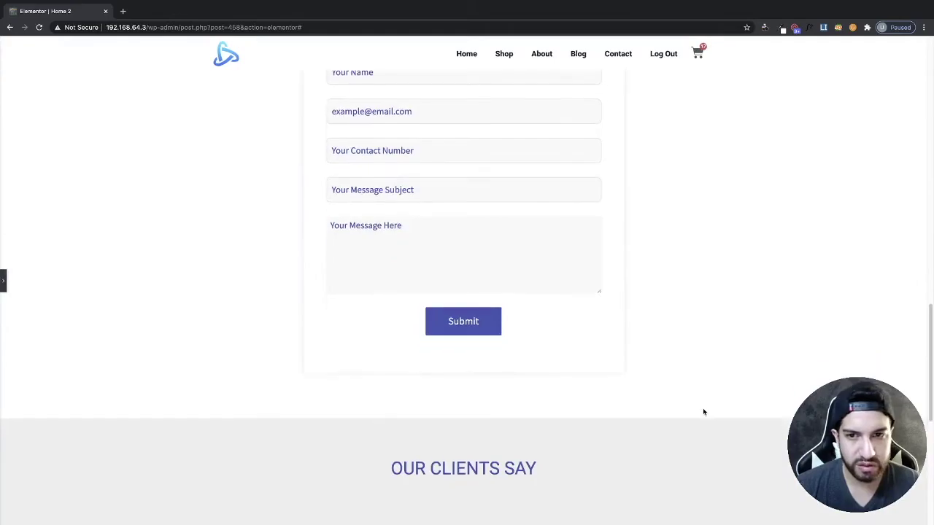
{"action": "scroll", "coordinate": [664, 397], "scroll_direction": "up", "scroll_amount": 2}
{"action": "scroll", "coordinate": [657, 395], "scroll_direction": "down", "scroll_amount": 1}
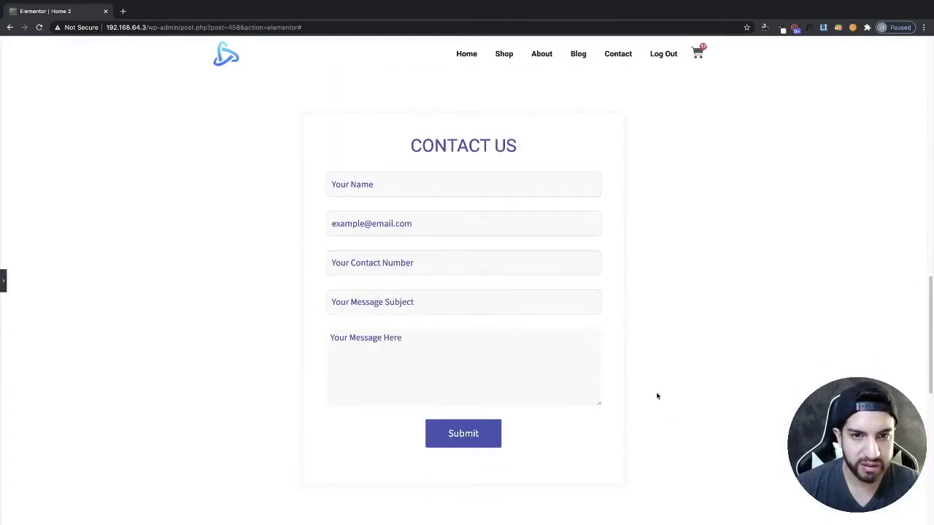
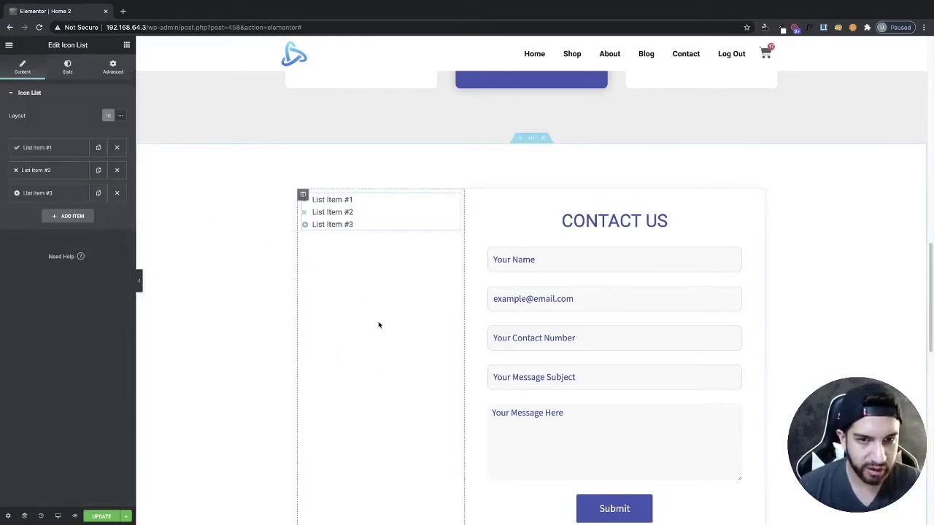
Step: Set the vertical alignment of the column holding the icon list to Middle
{"action": "left_click", "coordinate": [302, 194]}
{"action": "left_click", "coordinate": [73, 134]}
{"action": "left_click", "coordinate": [78, 149]}
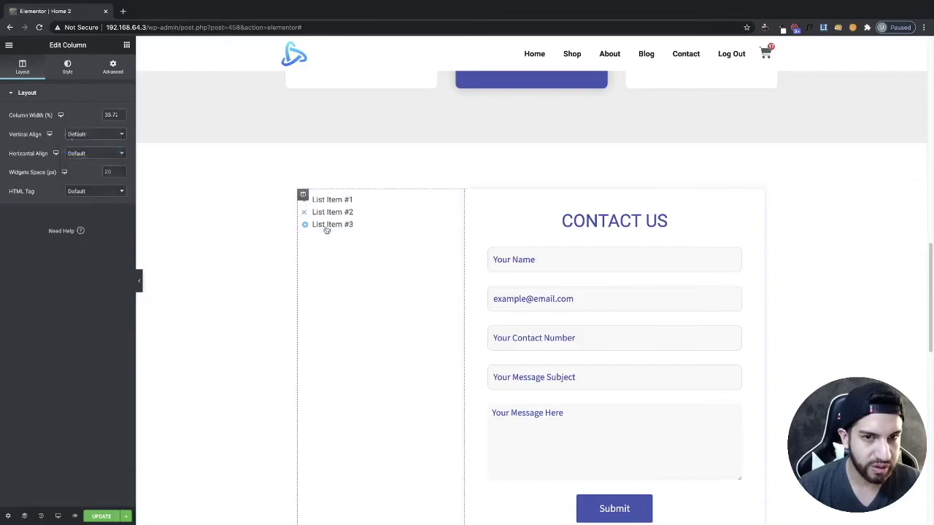
{"action": "left_click", "coordinate": [65, 70]}
{"action": "left_click", "coordinate": [23, 67]}
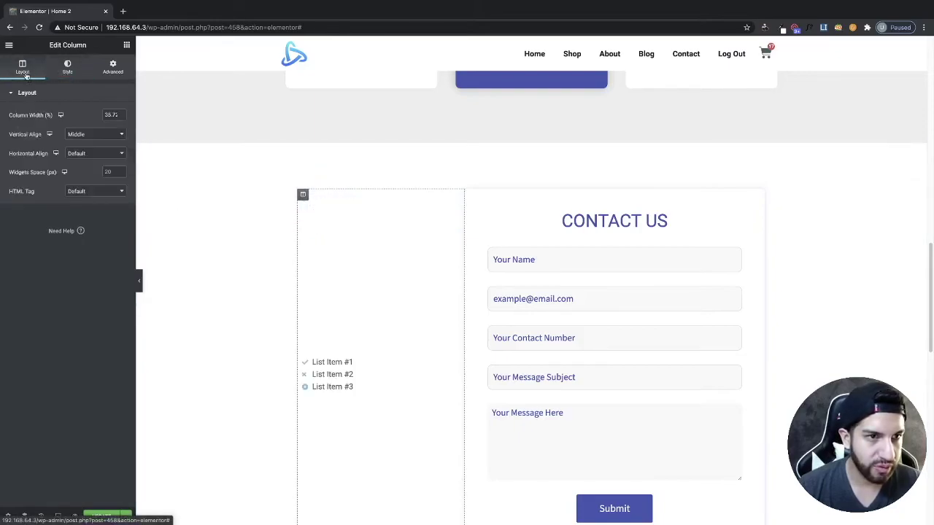
Step: Give the first icon list item the Phone alt icon and replace its text with a placeholder phone number
{"action": "left_click", "coordinate": [377, 386]}
{"action": "left_click", "coordinate": [53, 152]}
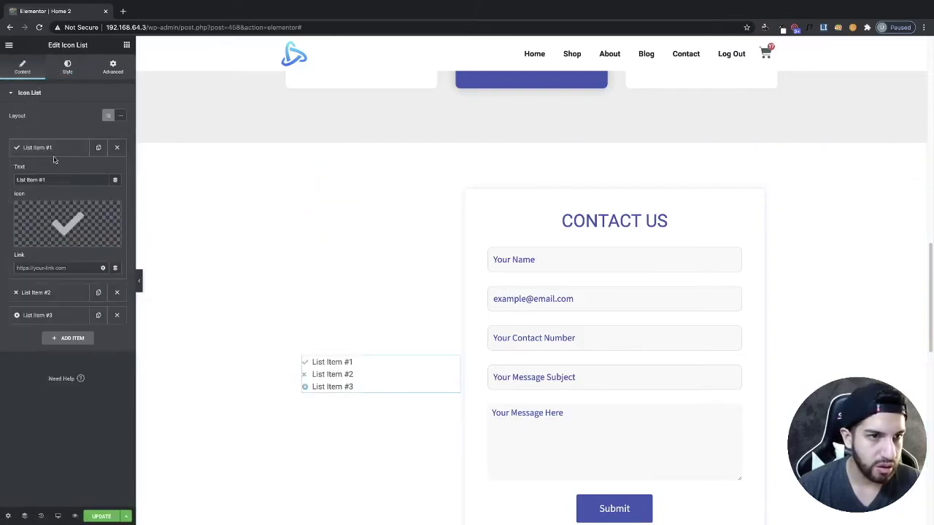
{"action": "left_click", "coordinate": [53, 220]}
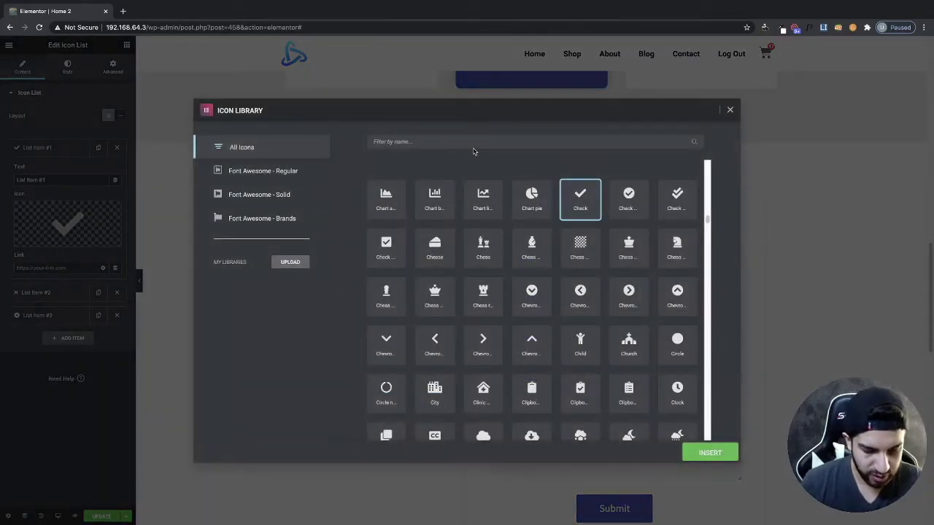
{"action": "left_click", "coordinate": [475, 143]}
{"action": "type", "text": "phone"}
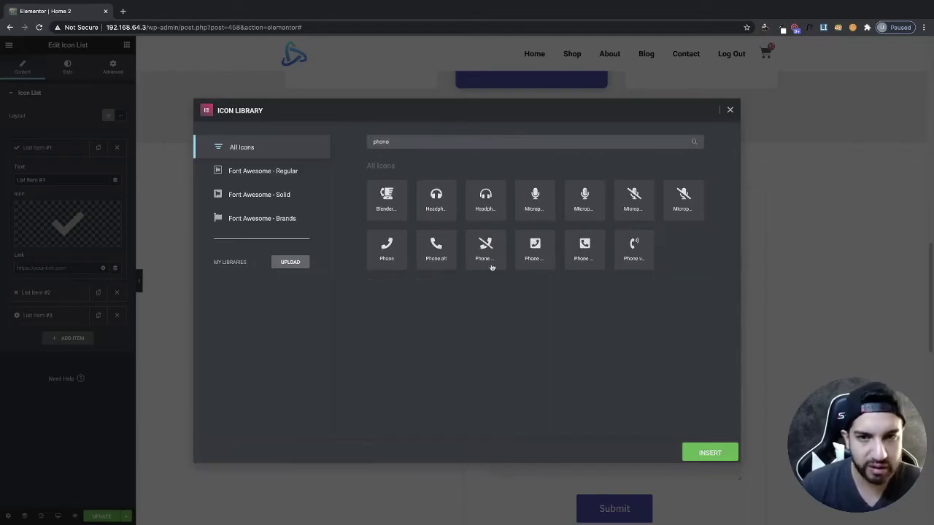
{"action": "left_click", "coordinate": [402, 261]}
{"action": "left_click", "coordinate": [420, 254]}
{"action": "left_click", "coordinate": [708, 452]}
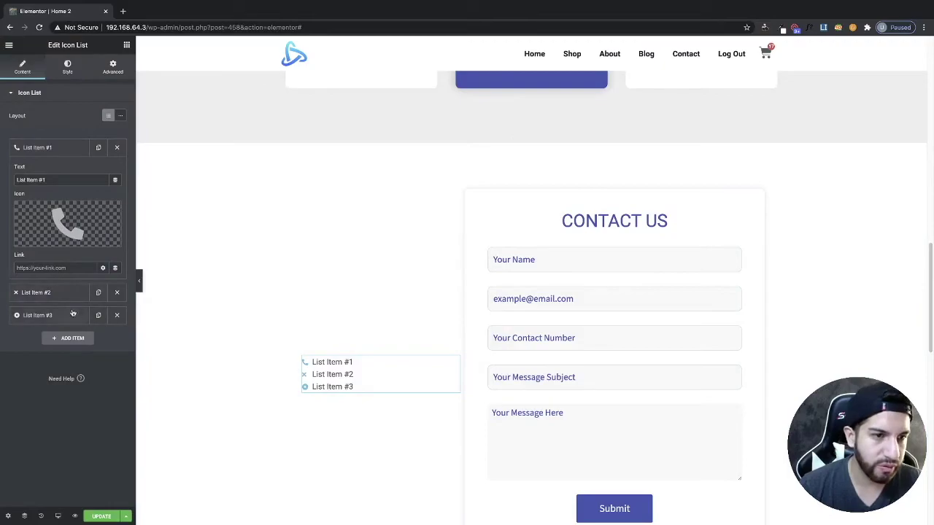
{"action": "left_click_drag", "start_coordinate": [55, 180], "coordinate": [1, 176]}
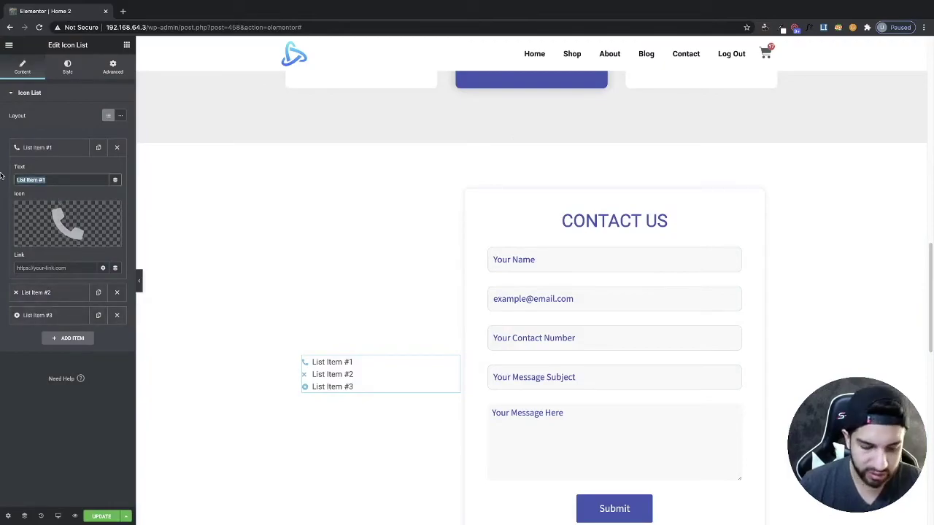
{"action": "type", "text": "888.888.888"}
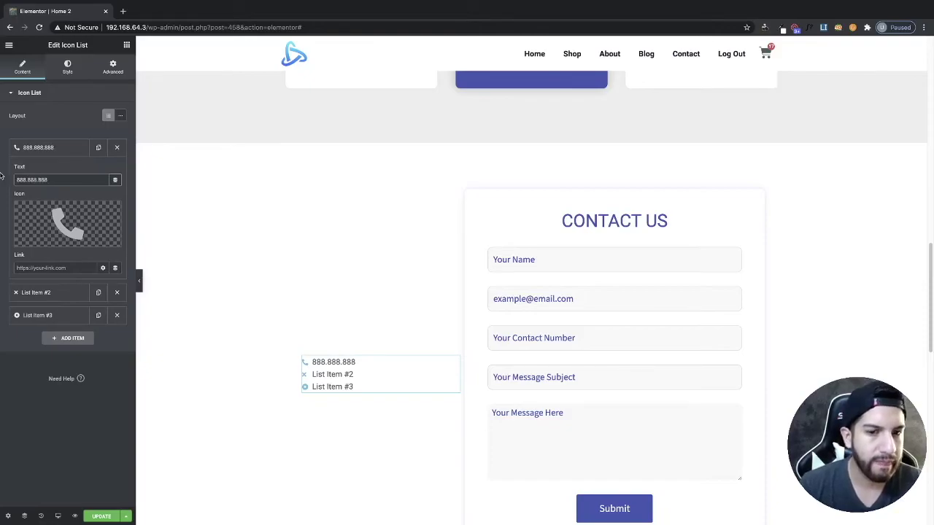
Step: Recolor the icon list's icons in the same purple-blue as the Contact Us heading
{"action": "left_click", "coordinate": [67, 67]}
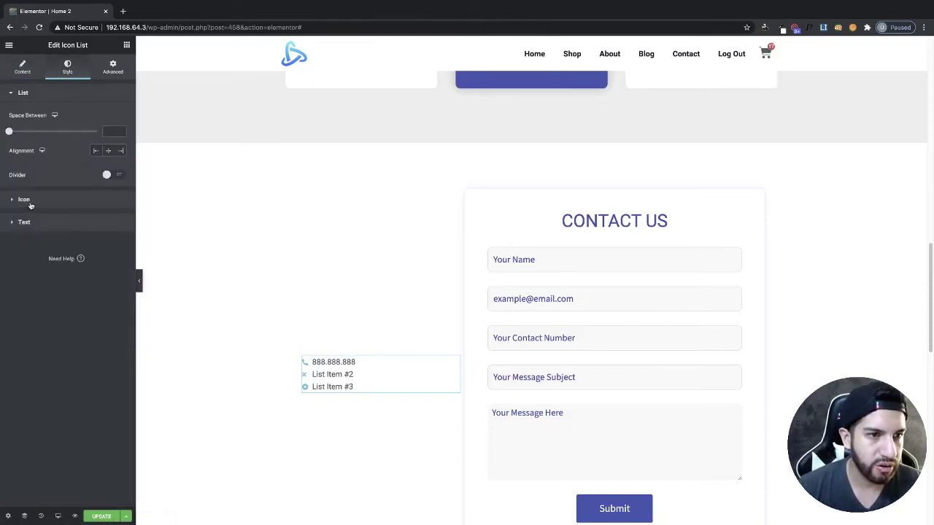
{"action": "left_click", "coordinate": [28, 202]}
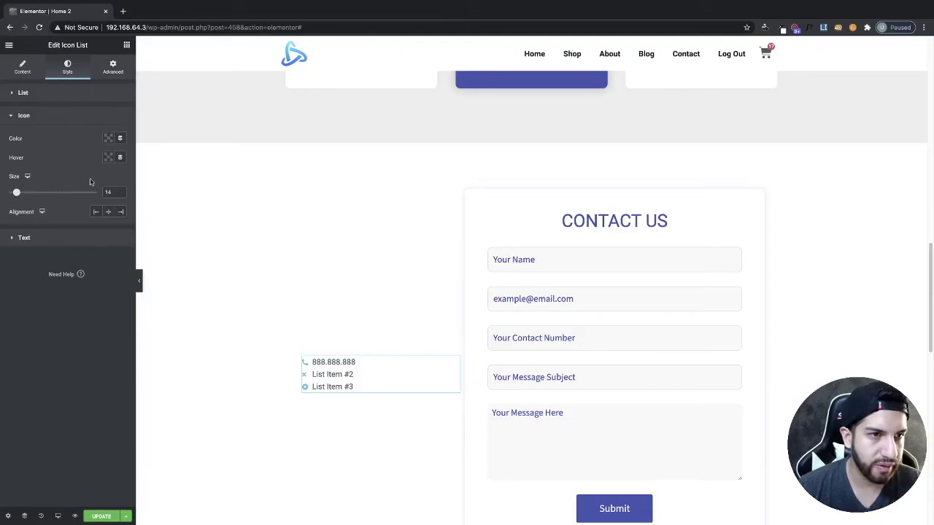
{"action": "left_click", "coordinate": [107, 138]}
{"action": "left_click", "coordinate": [116, 161]}
{"action": "left_click", "coordinate": [23, 115]}
{"action": "left_click", "coordinate": [58, 114]}
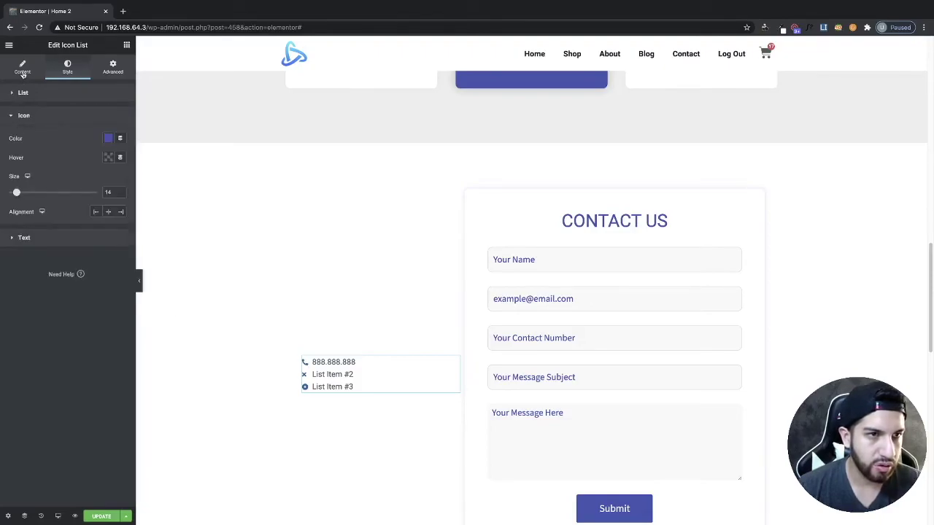
Step: Enlarge the icon list's icons to size 40
{"action": "left_click", "coordinate": [22, 67]}
{"action": "left_click", "coordinate": [64, 66]}
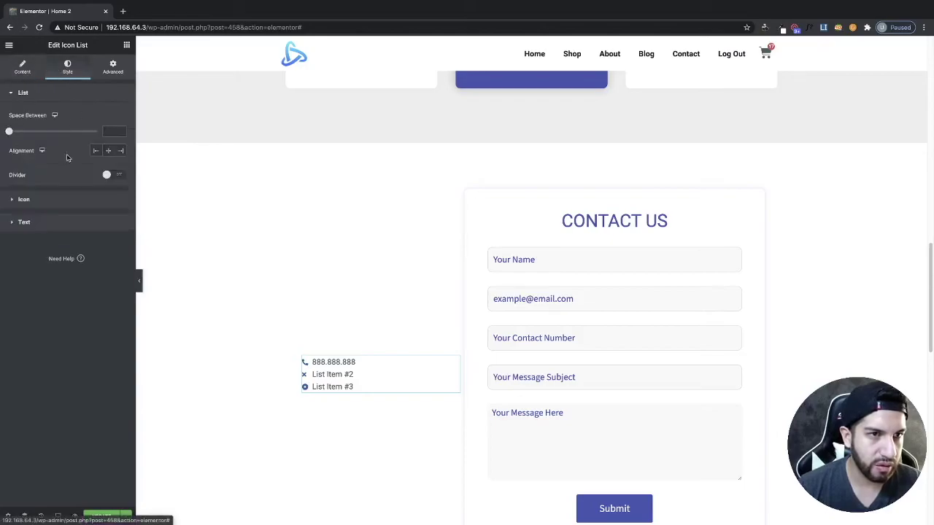
{"action": "left_click", "coordinate": [46, 202]}
{"action": "left_click_drag", "start_coordinate": [17, 193], "coordinate": [41, 195]}
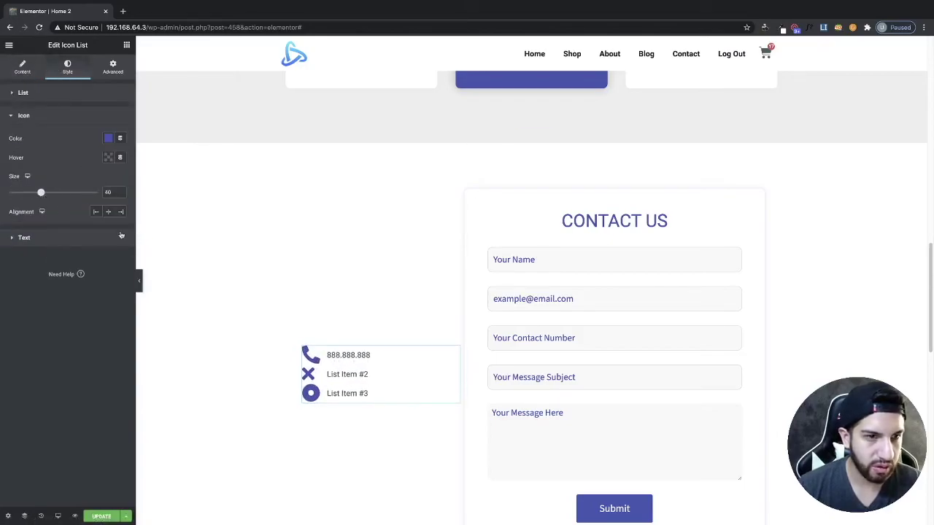
Step: Set the icon list's text size to 33 px and the space between its items to 50
{"action": "left_click", "coordinate": [47, 239]}
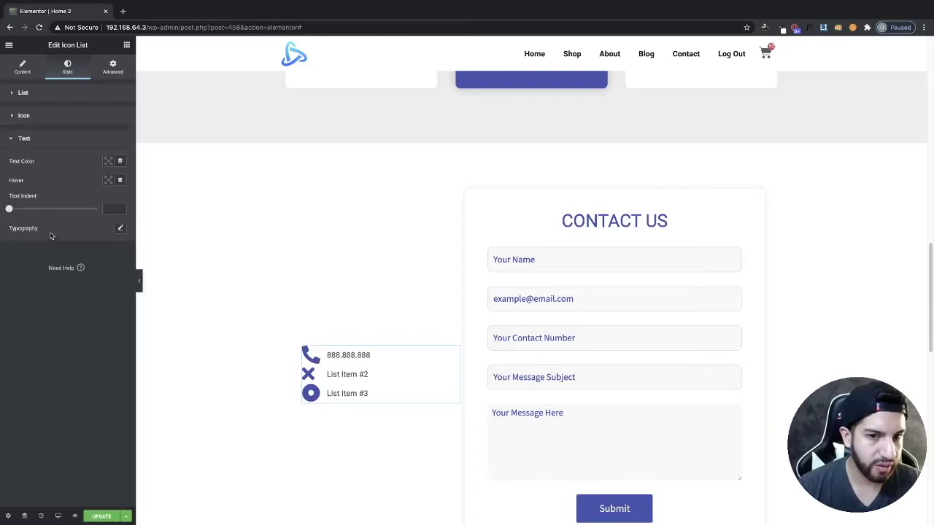
{"action": "left_click", "coordinate": [121, 228]}
{"action": "mouse_move", "coordinate": [17, 287]}
{"action": "left_mouse_down"}
{"action": "mouse_move", "coordinate": [42, 287]}
{"action": "mouse_move", "coordinate": [29, 288]}
{"action": "left_mouse_up"}
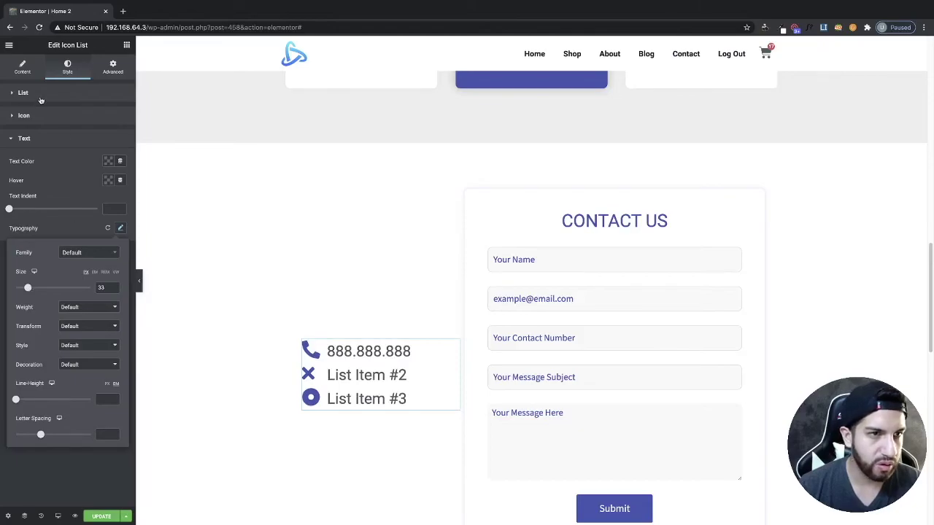
{"action": "left_click", "coordinate": [41, 97]}
{"action": "left_click_drag", "start_coordinate": [10, 132], "coordinate": [114, 130]}
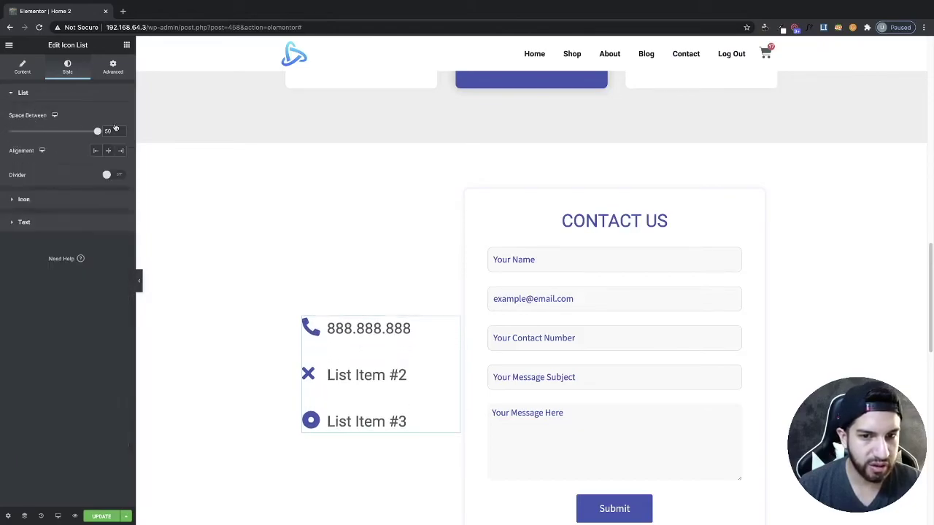
Step: Review the enlarged icon list beside the Contact Us card and the neighbouring sections in the full-width preview
{"action": "left_click", "coordinate": [139, 281]}
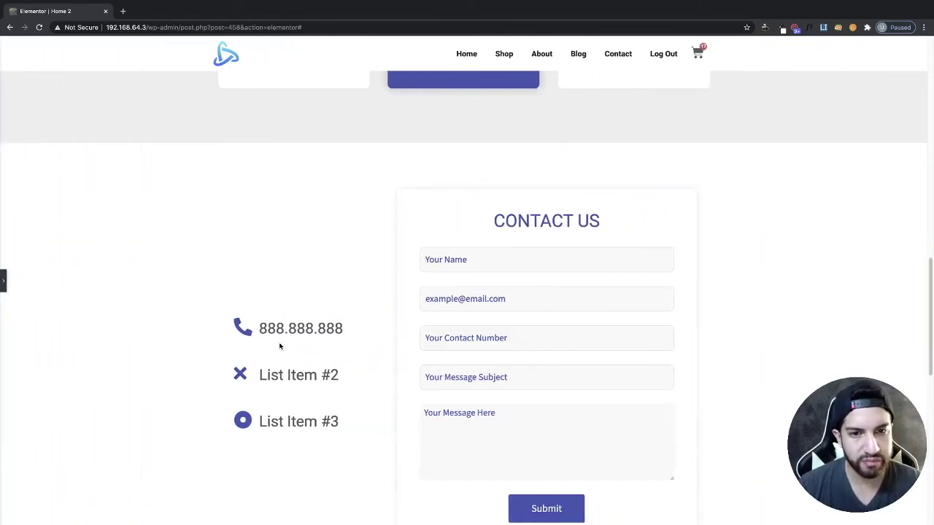
{"action": "scroll", "coordinate": [198, 265], "scroll_direction": "down", "scroll_amount": 2}
{"action": "scroll", "coordinate": [231, 334], "scroll_direction": "up", "scroll_amount": 5}
{"action": "scroll", "coordinate": [230, 334], "scroll_direction": "down", "scroll_amount": 3}
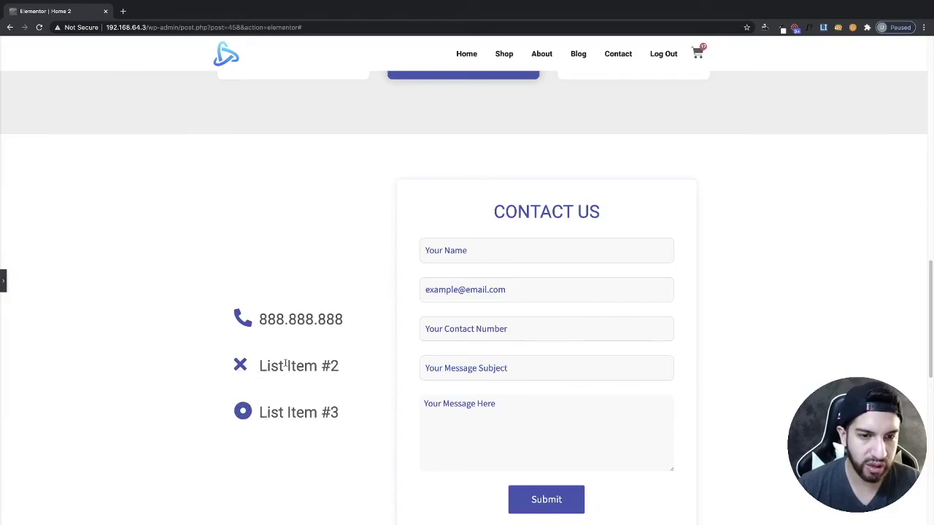
{"action": "left_click", "coordinate": [4, 283]}
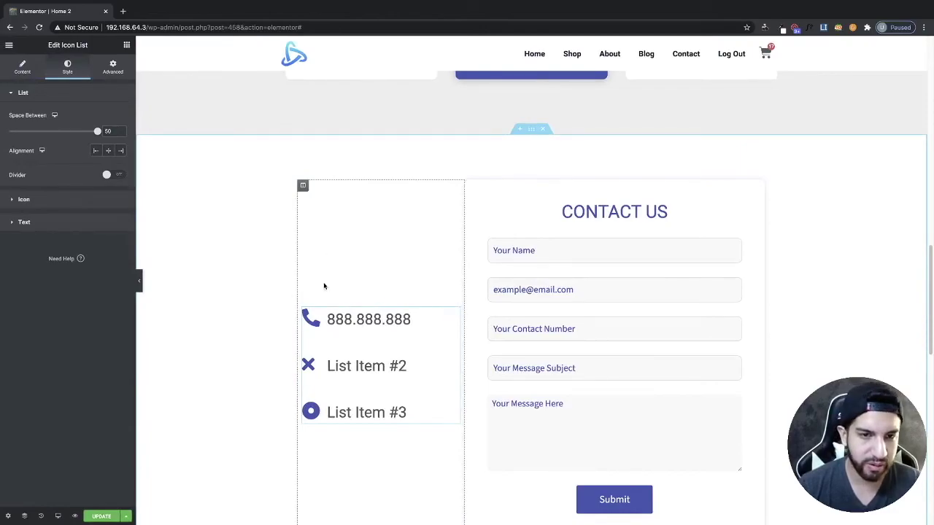
{"action": "scroll", "coordinate": [358, 293], "scroll_direction": "down", "scroll_amount": 4}
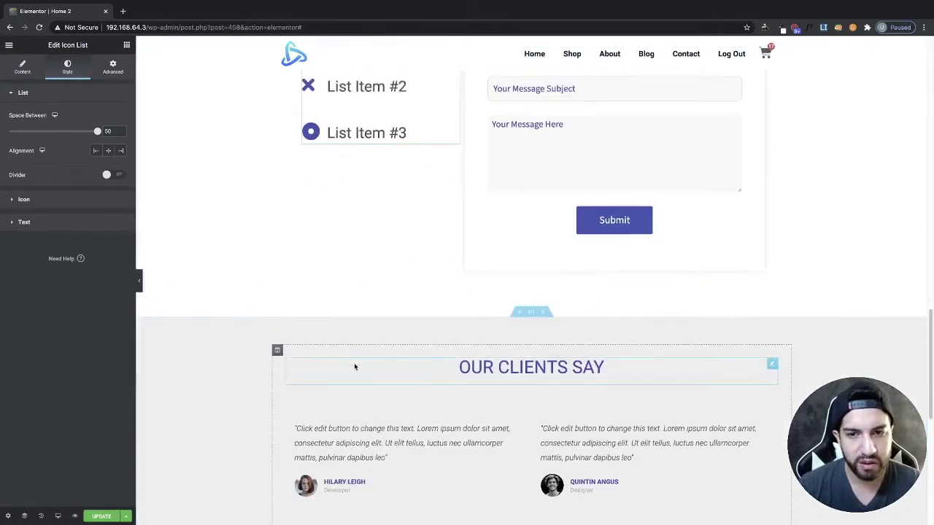
{"action": "scroll", "coordinate": [355, 367], "scroll_direction": "up", "scroll_amount": 2}
{"action": "left_click", "coordinate": [139, 281]}
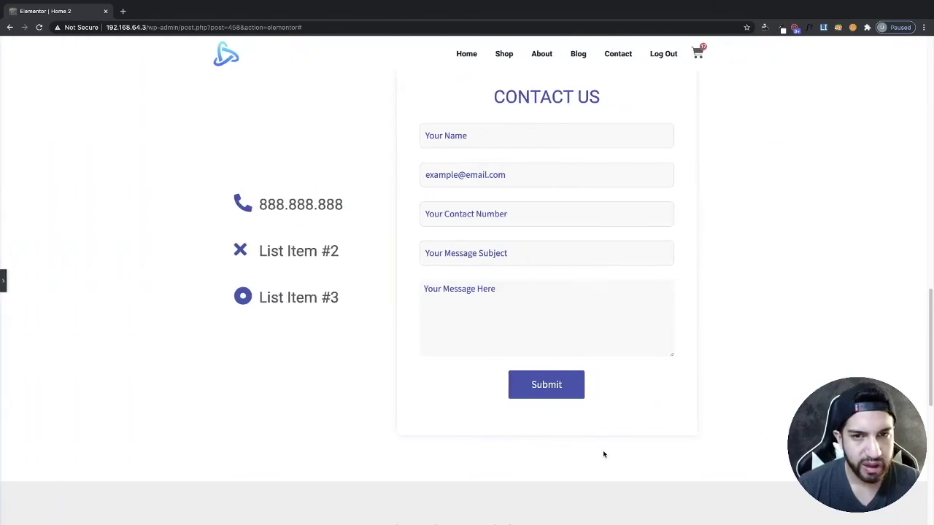
{"action": "scroll", "coordinate": [602, 450], "scroll_direction": "up", "scroll_amount": 2}
{"action": "scroll", "coordinate": [596, 445], "scroll_direction": "down", "scroll_amount": 1}
{"action": "scroll", "coordinate": [597, 446], "scroll_direction": "up", "scroll_amount": 1}
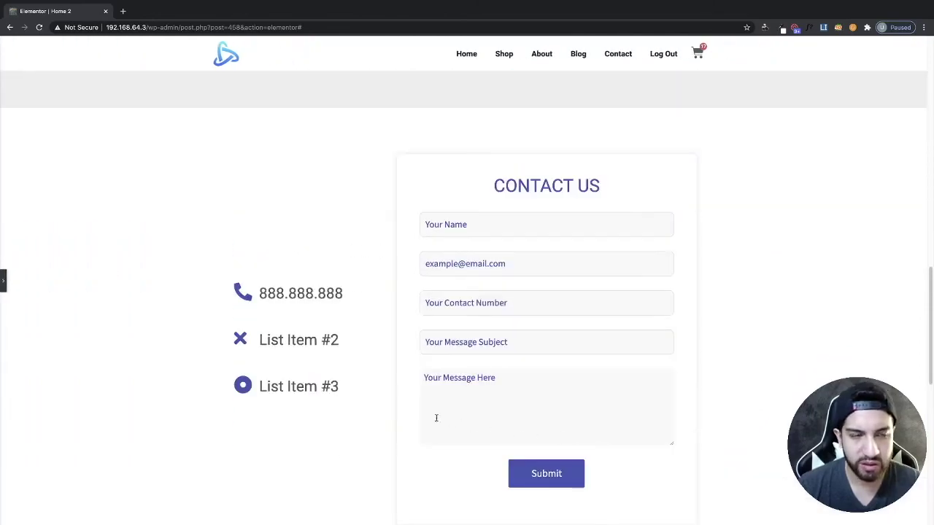
{"action": "scroll", "coordinate": [338, 381], "scroll_direction": "down", "scroll_amount": 1}
{"action": "scroll", "coordinate": [255, 343], "scroll_direction": "up", "scroll_amount": 2}
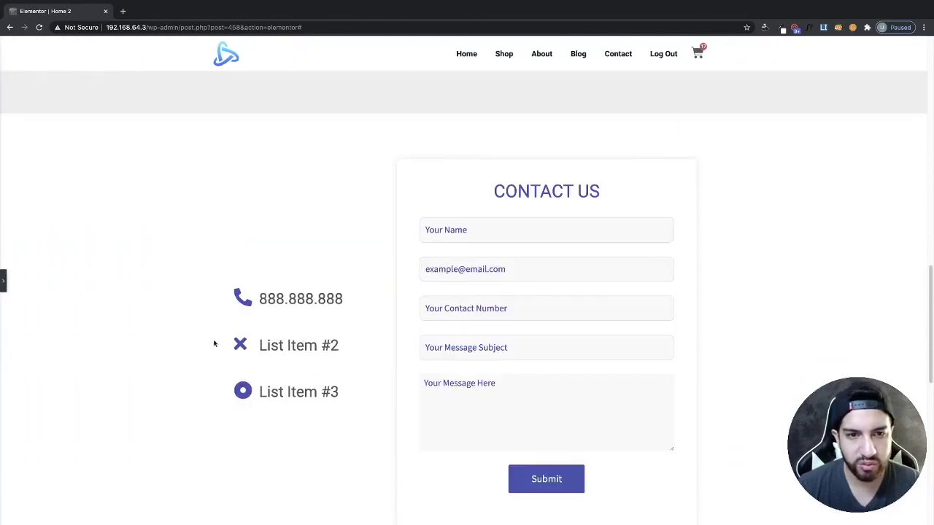
{"action": "left_click", "coordinate": [259, 341]}
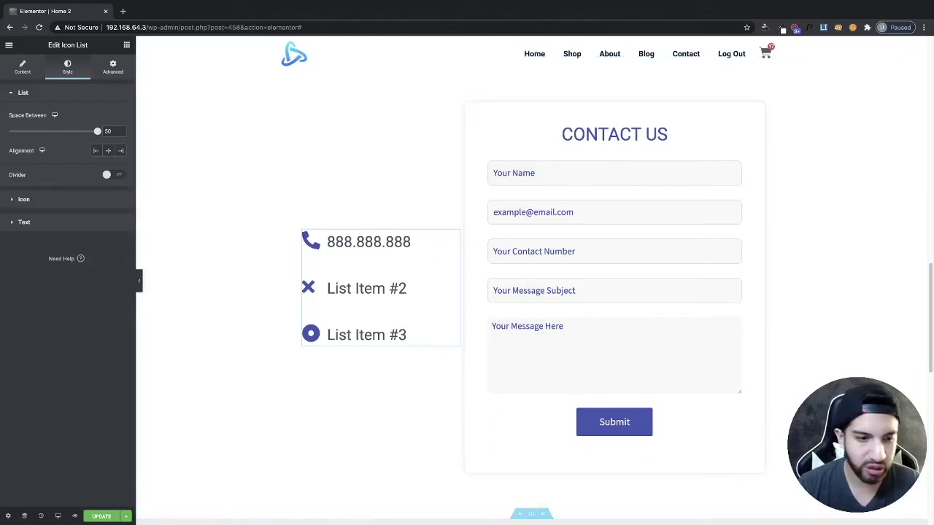
Step: Update the Home 2 page and exit Elementor to the WordPress list of pages
{"action": "left_click", "coordinate": [101, 516]}
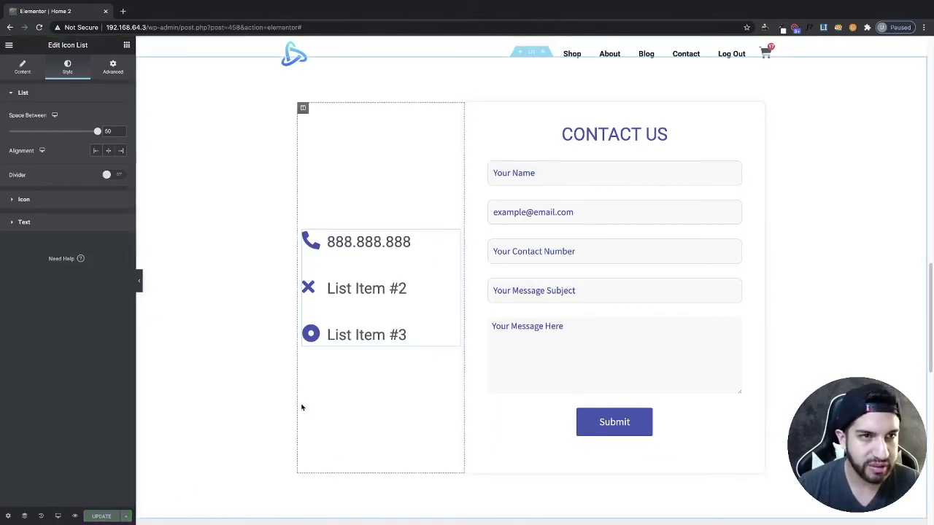
{"action": "left_click", "coordinate": [9, 45]}
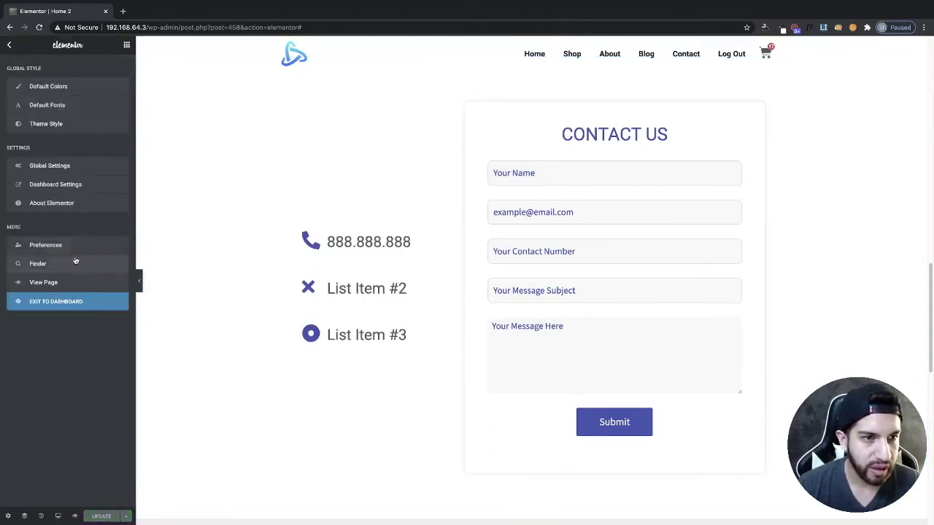
{"action": "left_click", "coordinate": [73, 300]}
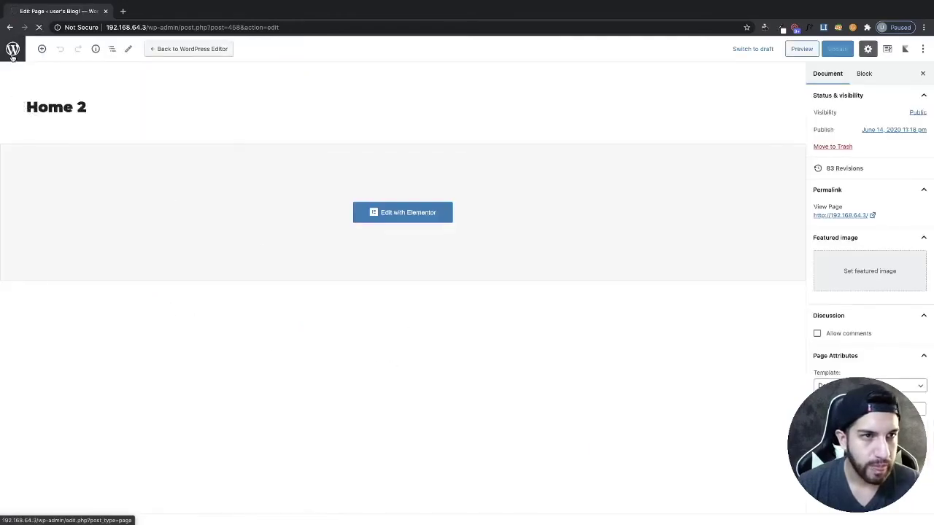
{"action": "left_click", "coordinate": [12, 49]}
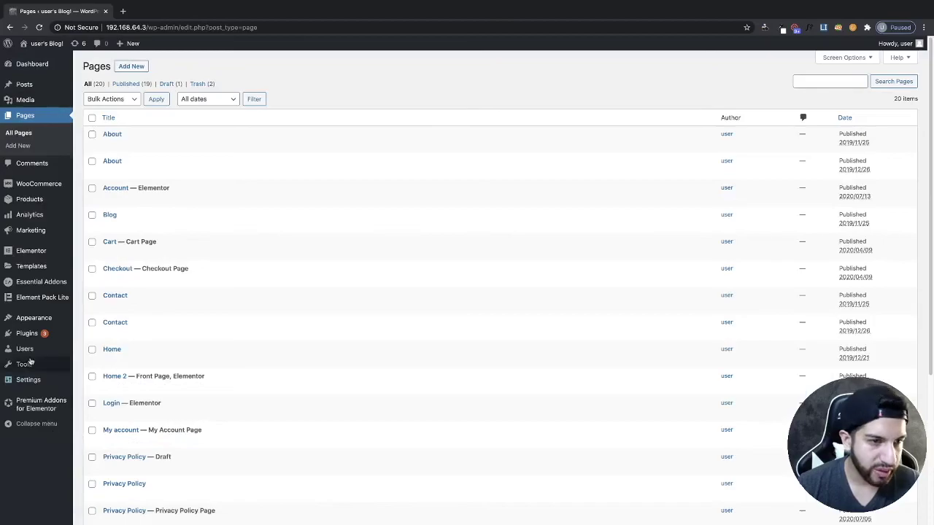
Step: Open the Element Pack Lite API settings and examine the reCAPTCHA site key, secret key and Contact Form Email fields
{"action": "left_click", "coordinate": [32, 300]}
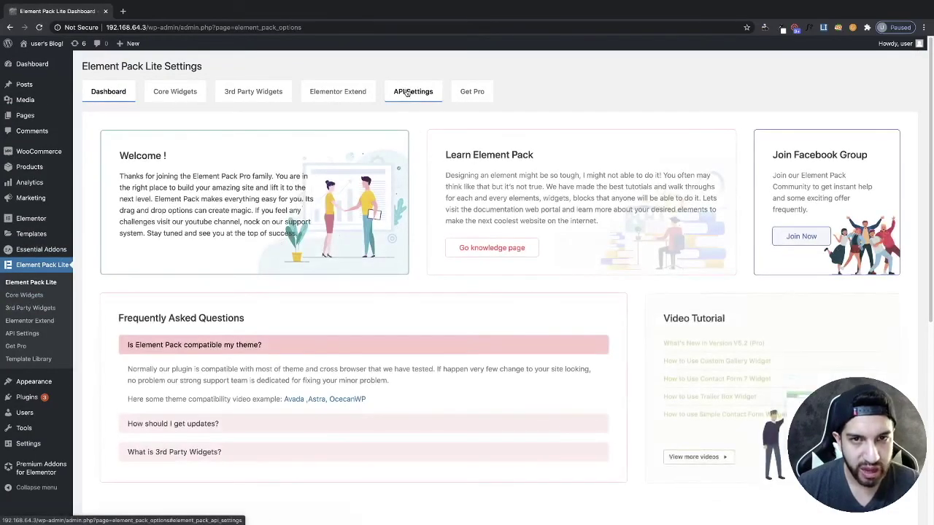
{"action": "left_click", "coordinate": [407, 90]}
{"action": "left_click", "coordinate": [405, 205]}
{"action": "left_click", "coordinate": [400, 239]}
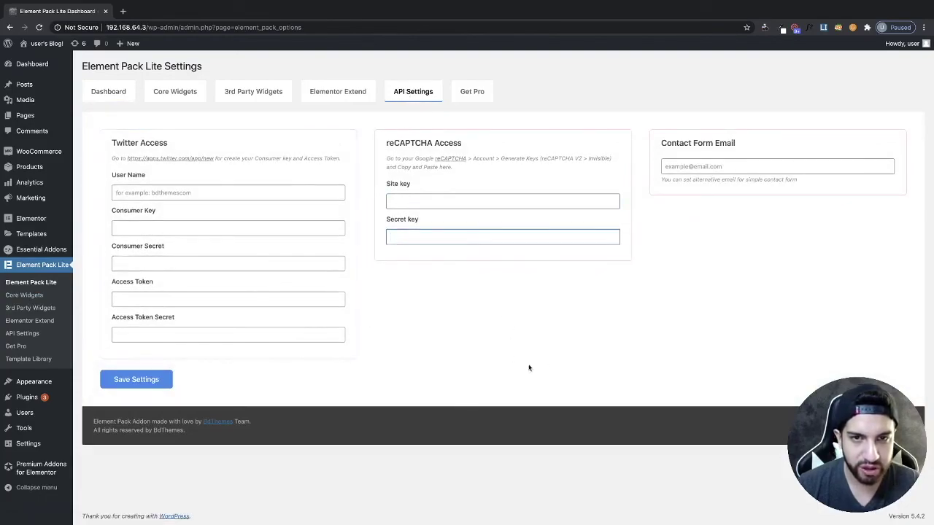
{"action": "left_click", "coordinate": [708, 165]}
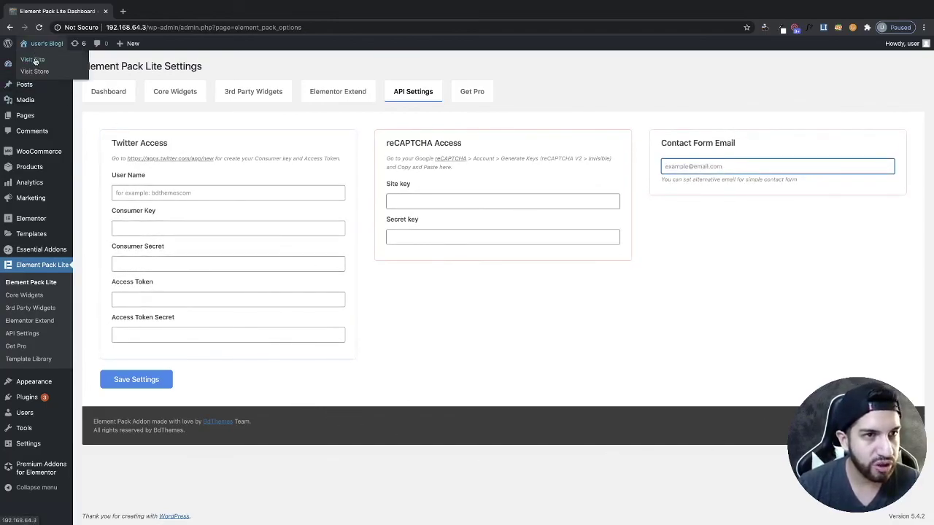
Step: Visit the live site's front page from the WordPress admin
{"action": "left_click", "coordinate": [35, 59]}
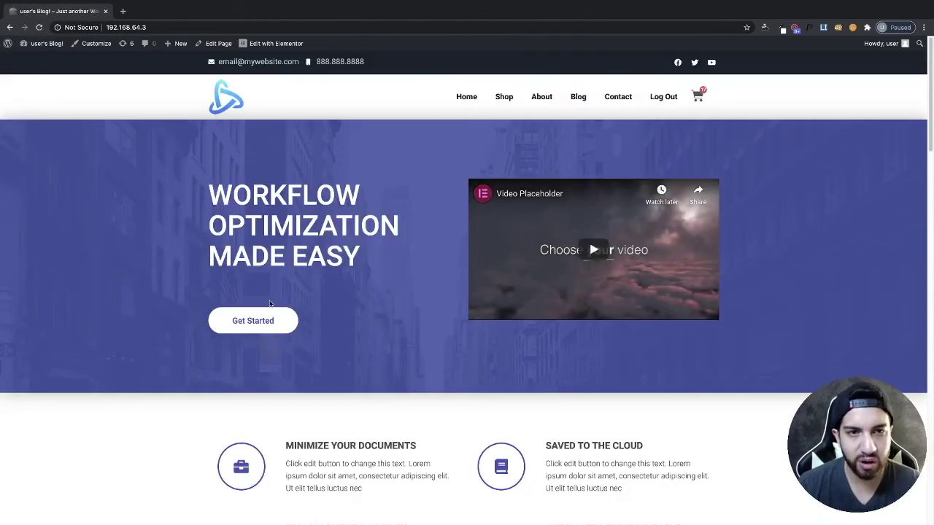